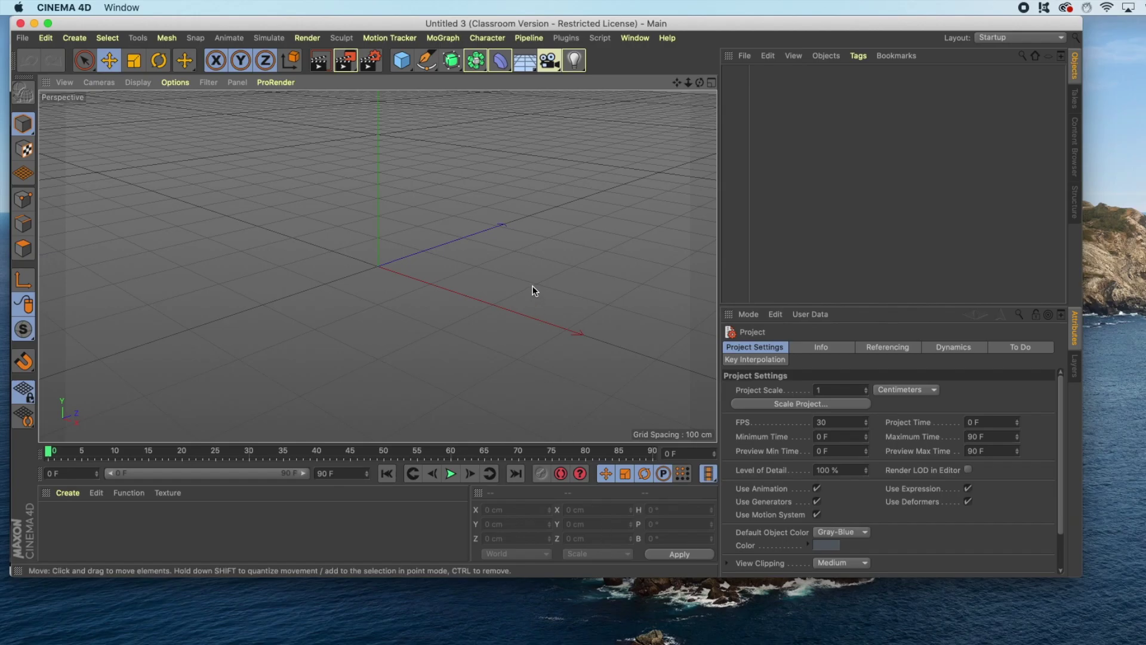
Add a Floor object and a Physical Sky to the empty scene
left_click(525, 61)
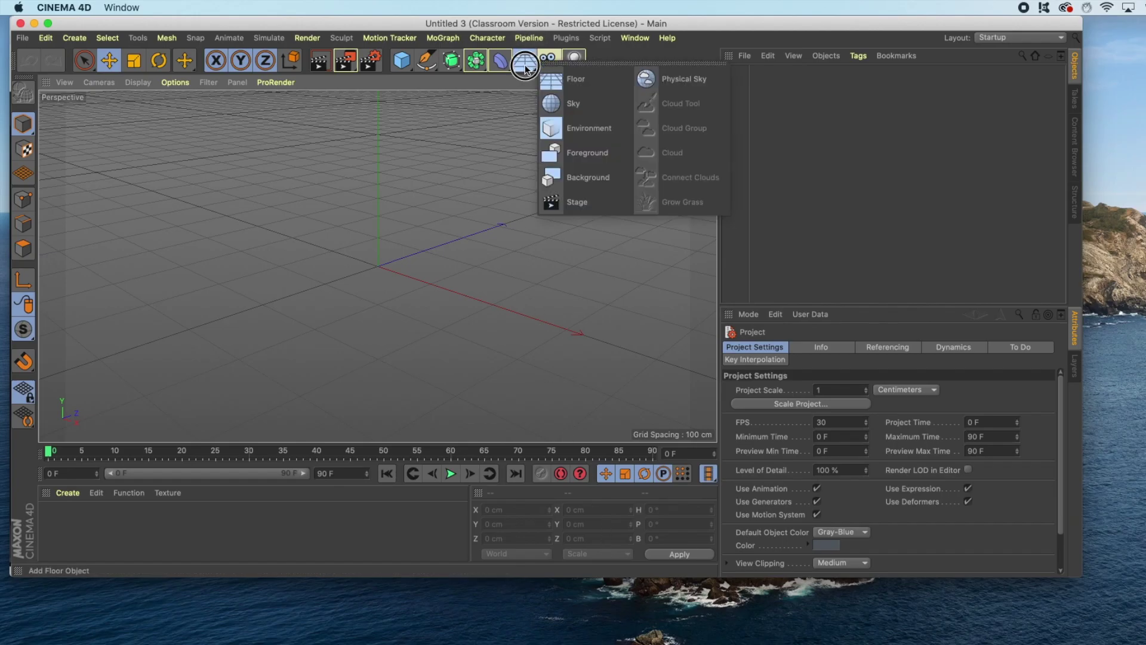
left_click(553, 87)
left_click(524, 61)
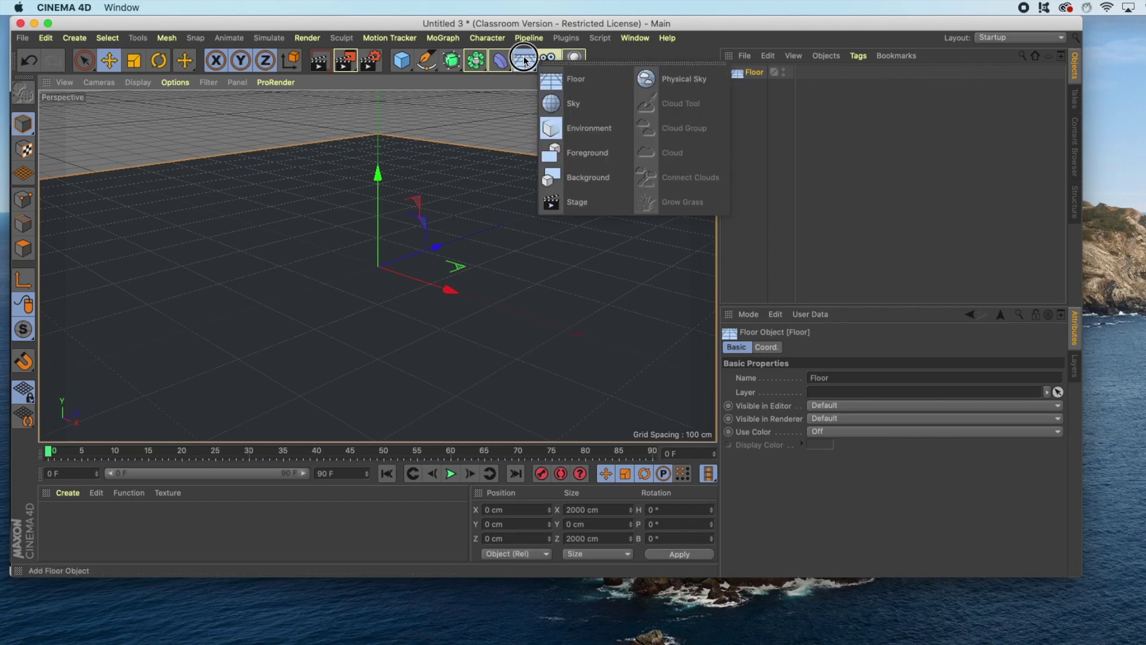
left_click(659, 78)
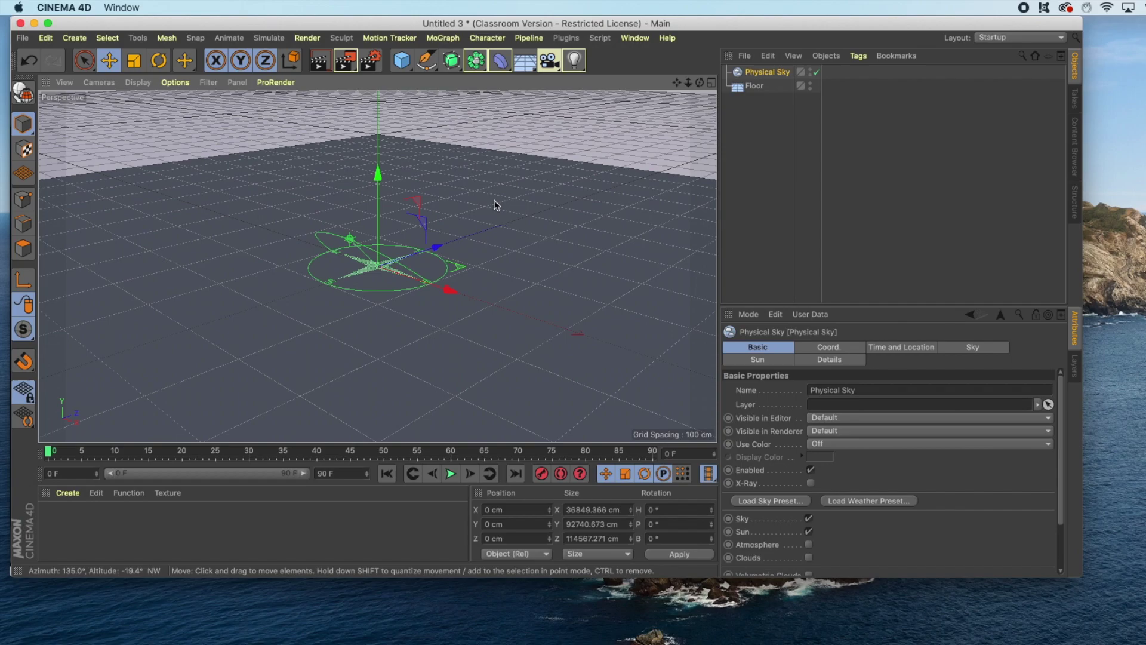
Switch to the browser and look over the Clara.io, TurboSquid and Thingiverse 3D model sites
left_click_drag(414, 22, 404, 591)
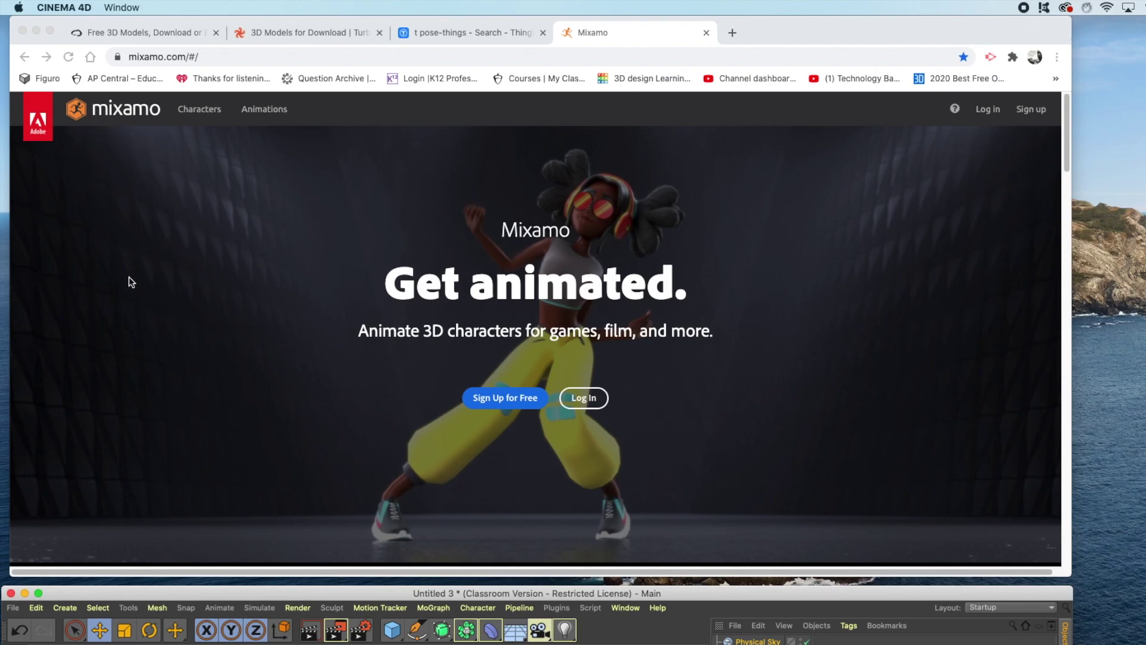
left_click(143, 32)
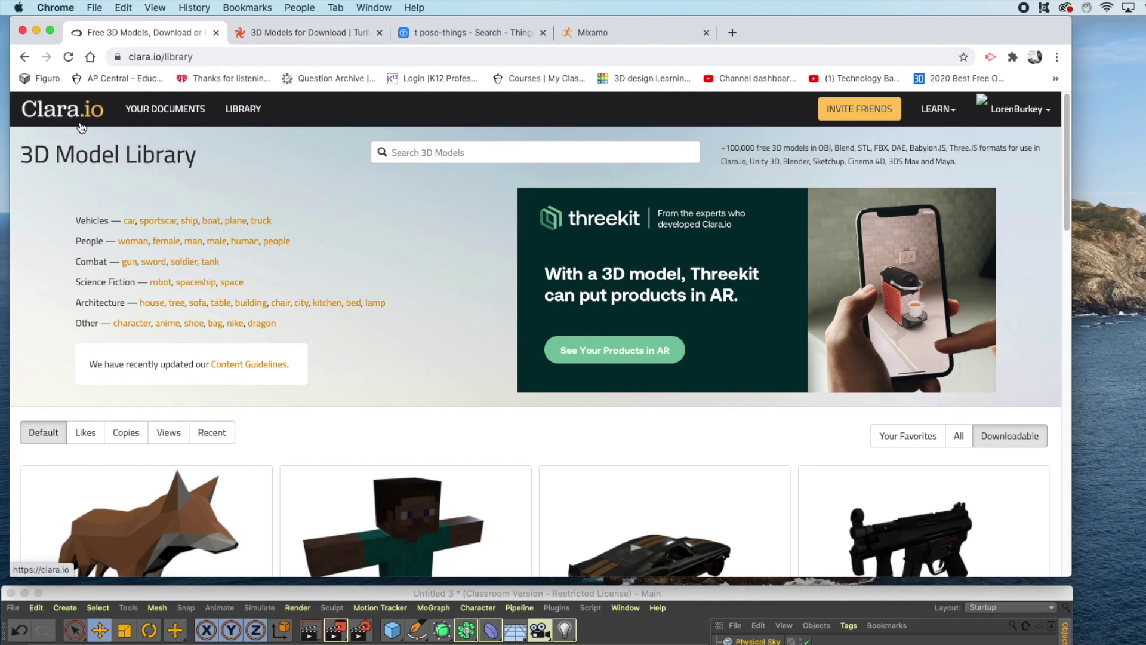
left_click(302, 33)
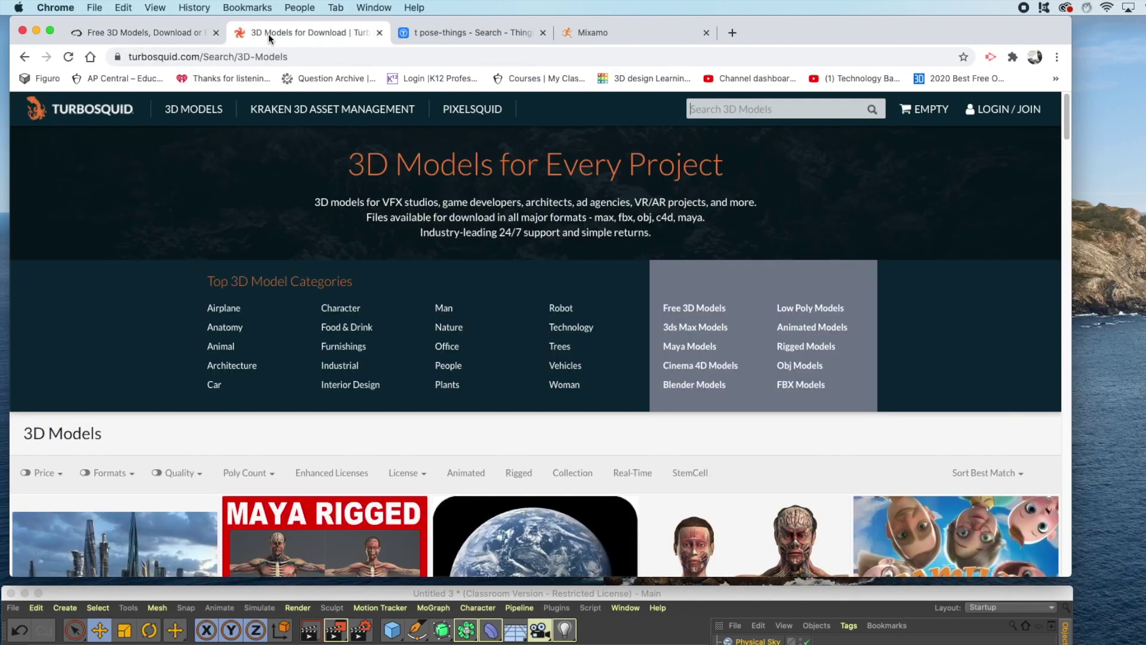
left_click(446, 34)
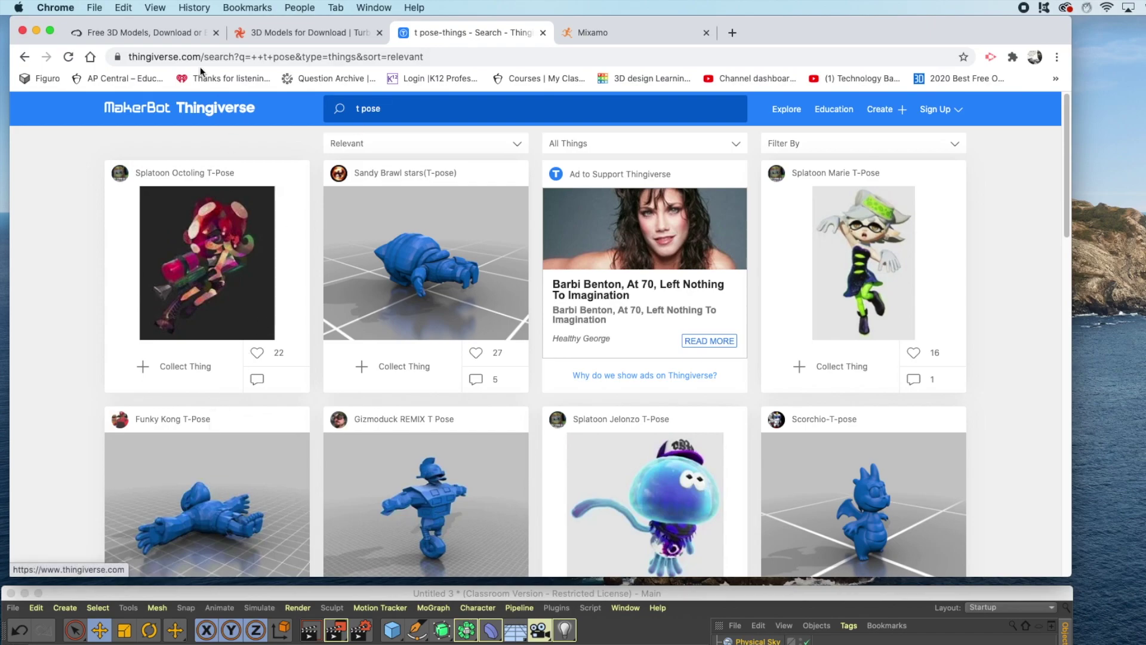
Browse the Clara.io model library for a humanoid character standing in a T-pose
left_click(173, 35)
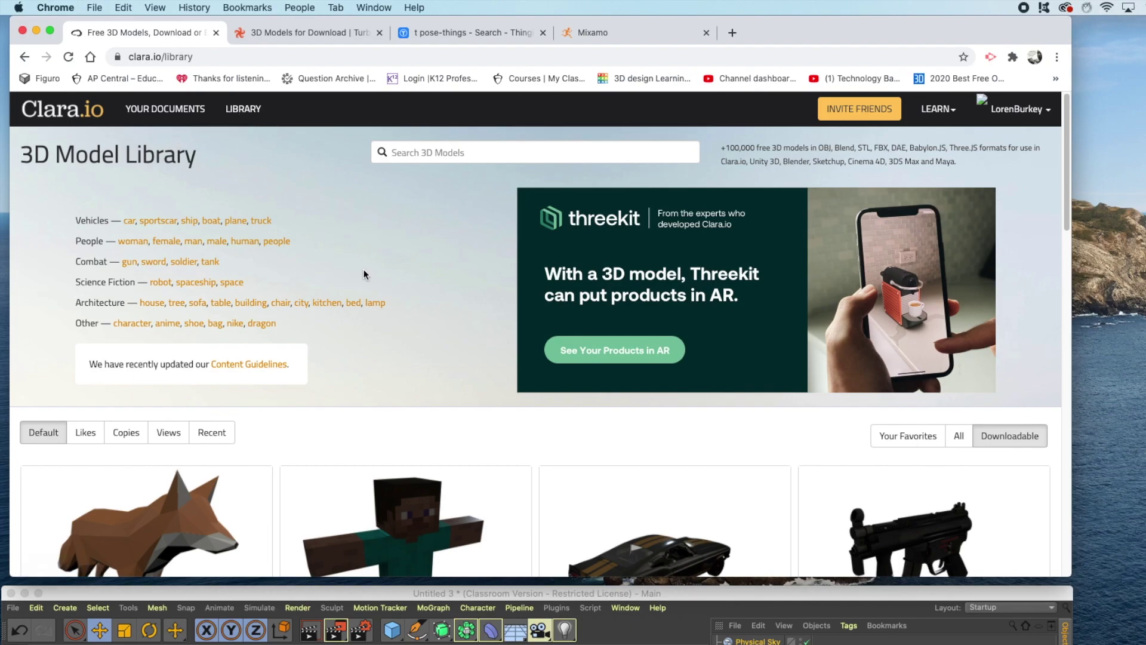
left_click(408, 152)
left_click(398, 231)
scroll(341, 354, "down", 10)
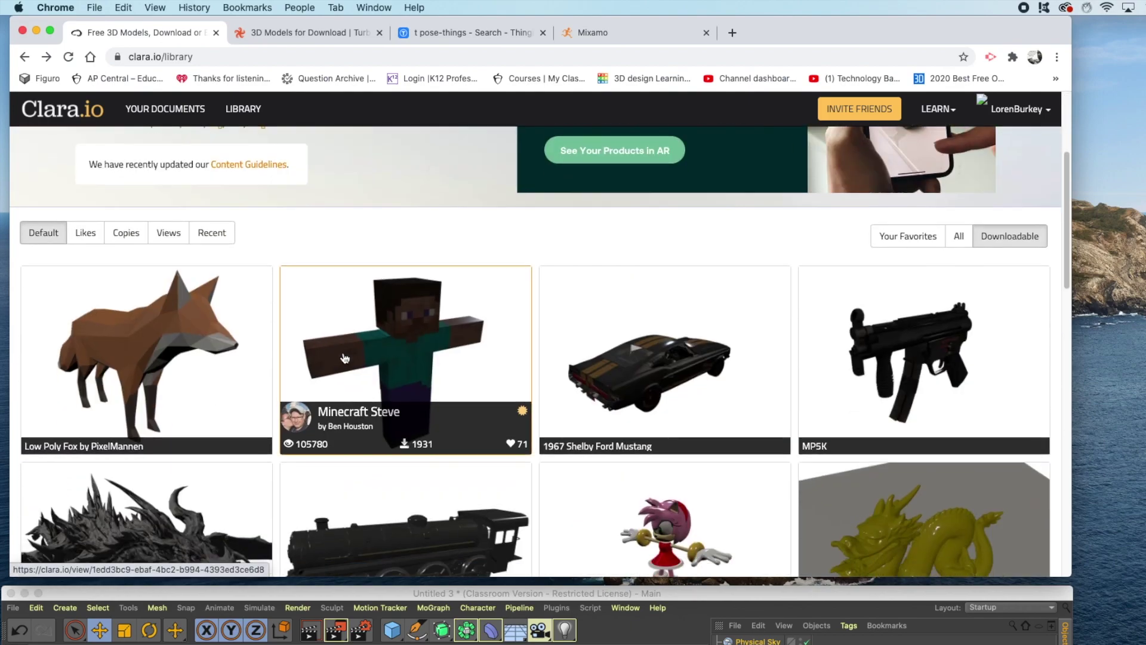
scroll(345, 358, "down", 10)
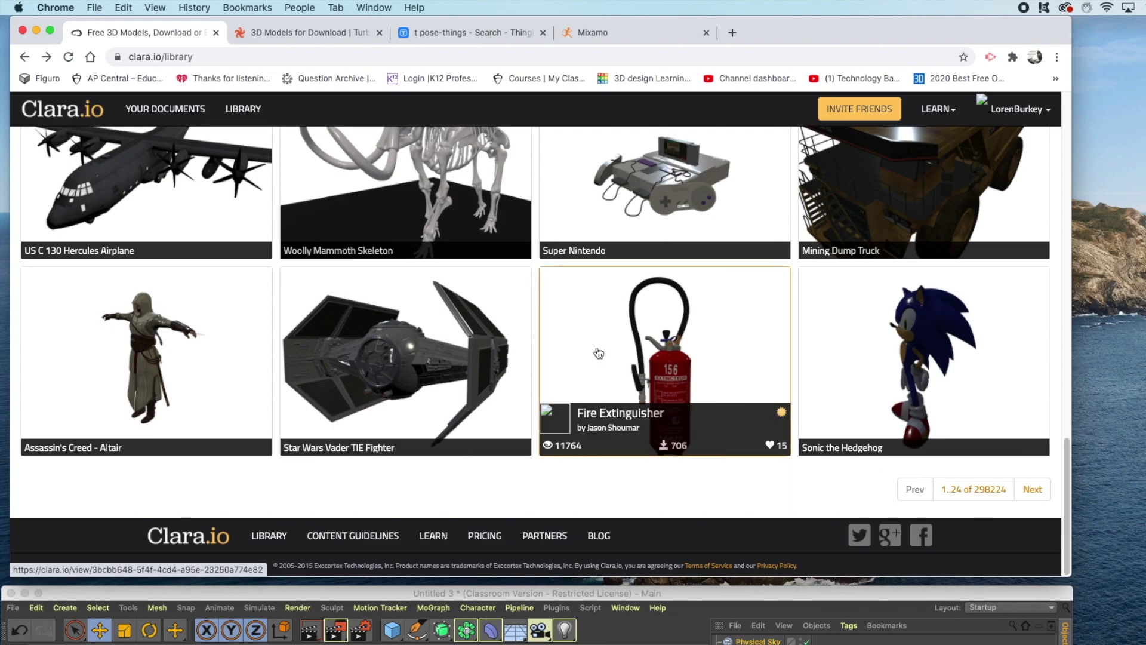
scroll(599, 342, "up", 9)
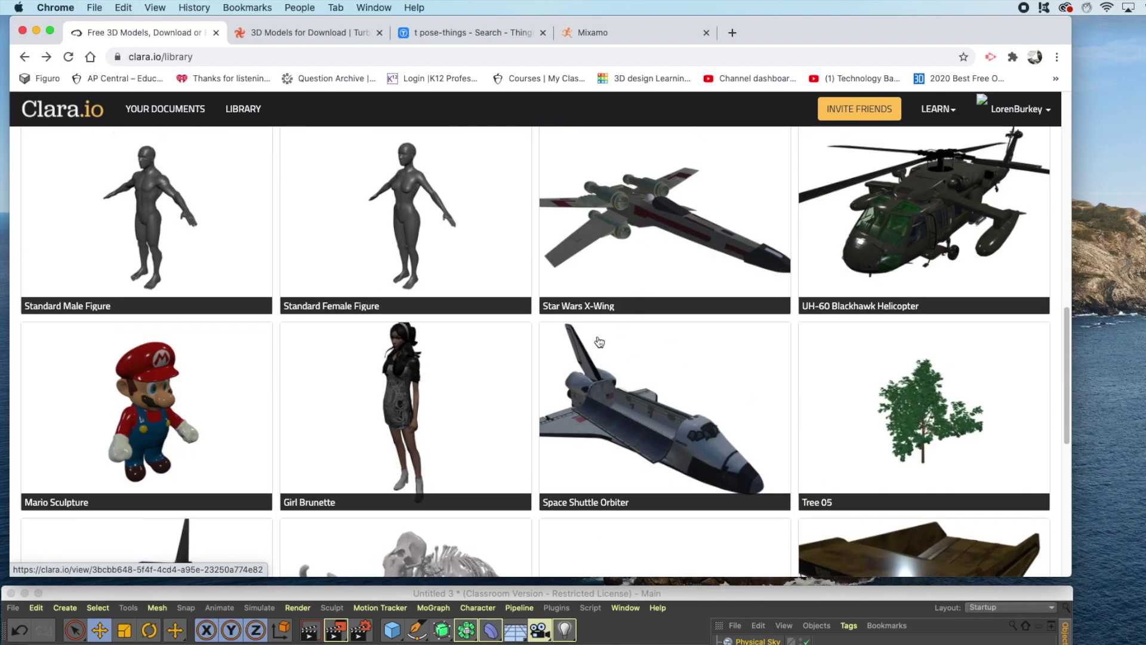
scroll(600, 342, "up", 4)
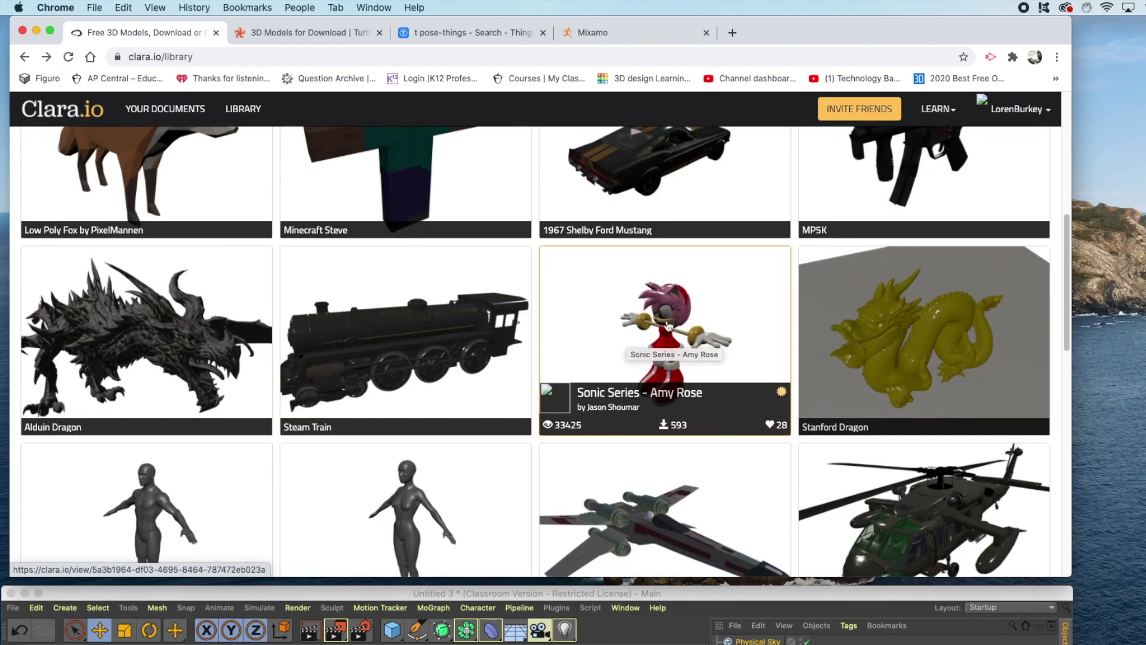
scroll(663, 335, "down", 1)
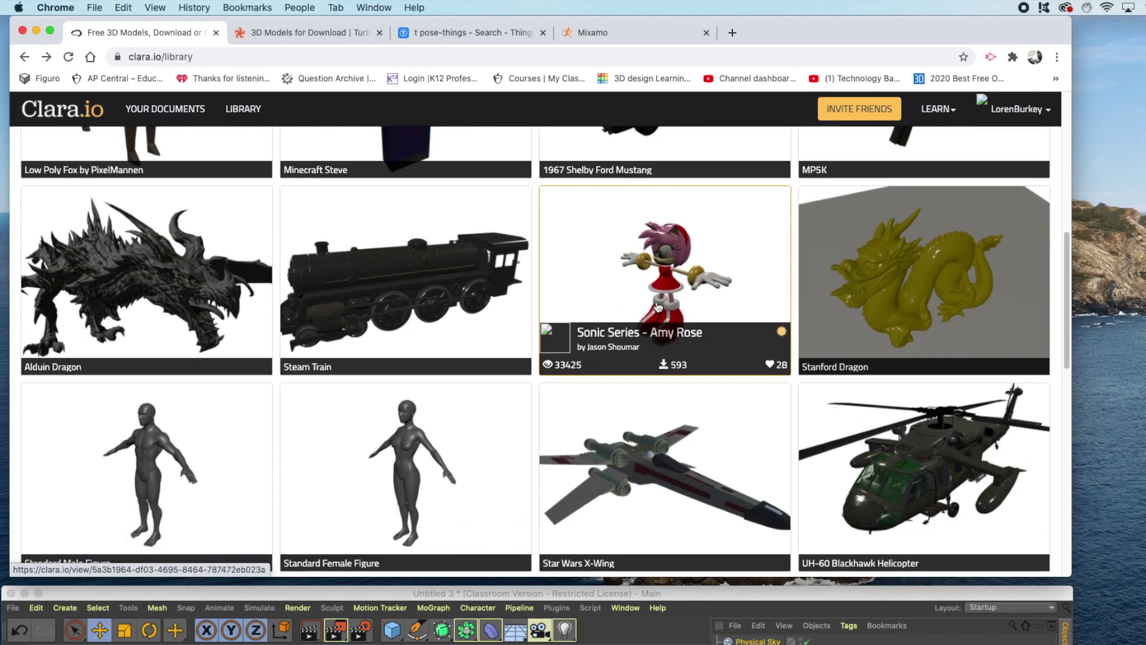
scroll(659, 306, "up", 1)
scroll(652, 337, "down", 5)
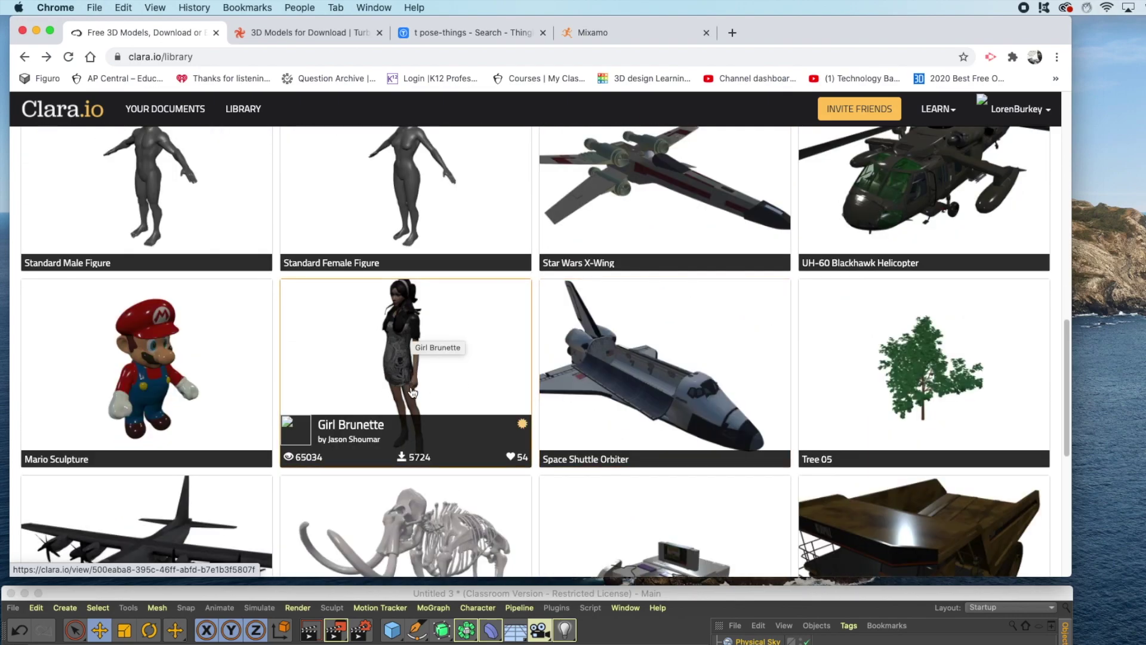
scroll(412, 391, "down", 5)
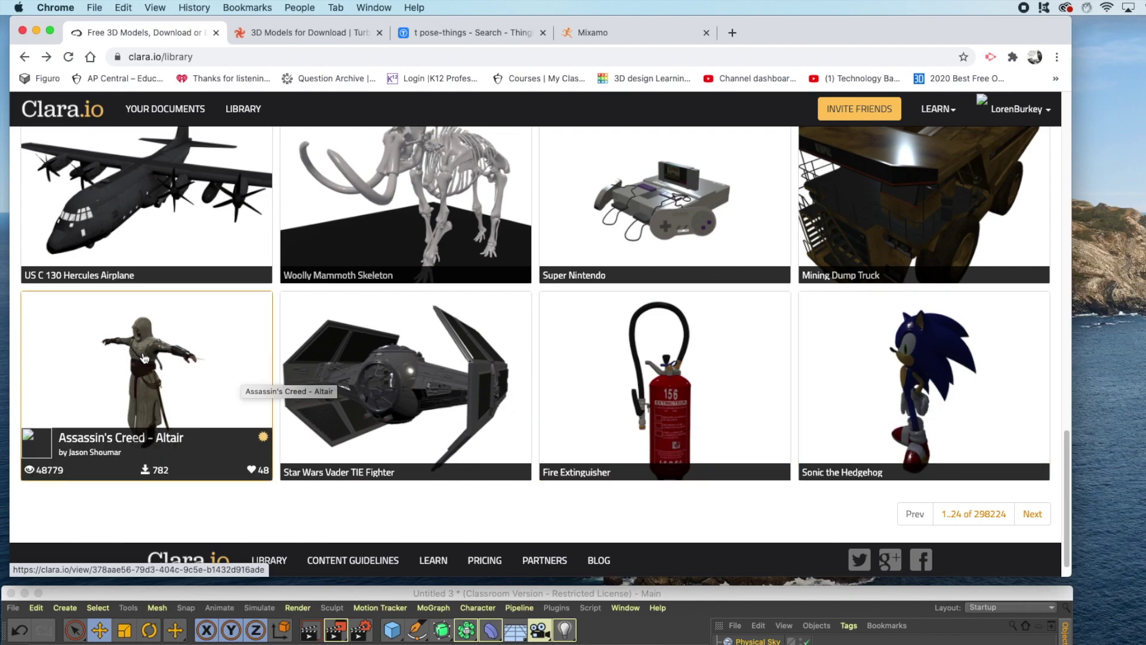
Open the Assassin's Creed - Altair model on Clara.io and download it in Autodesk FBX (.fbx) format
left_click(144, 358)
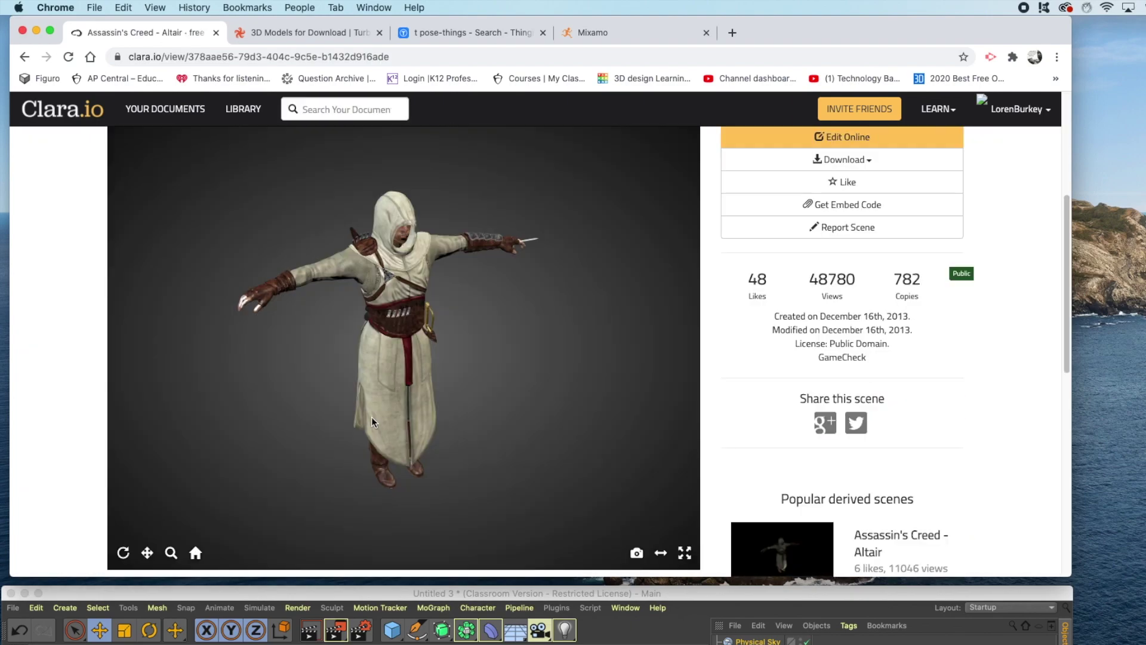
left_click_drag(372, 418, 220, 381)
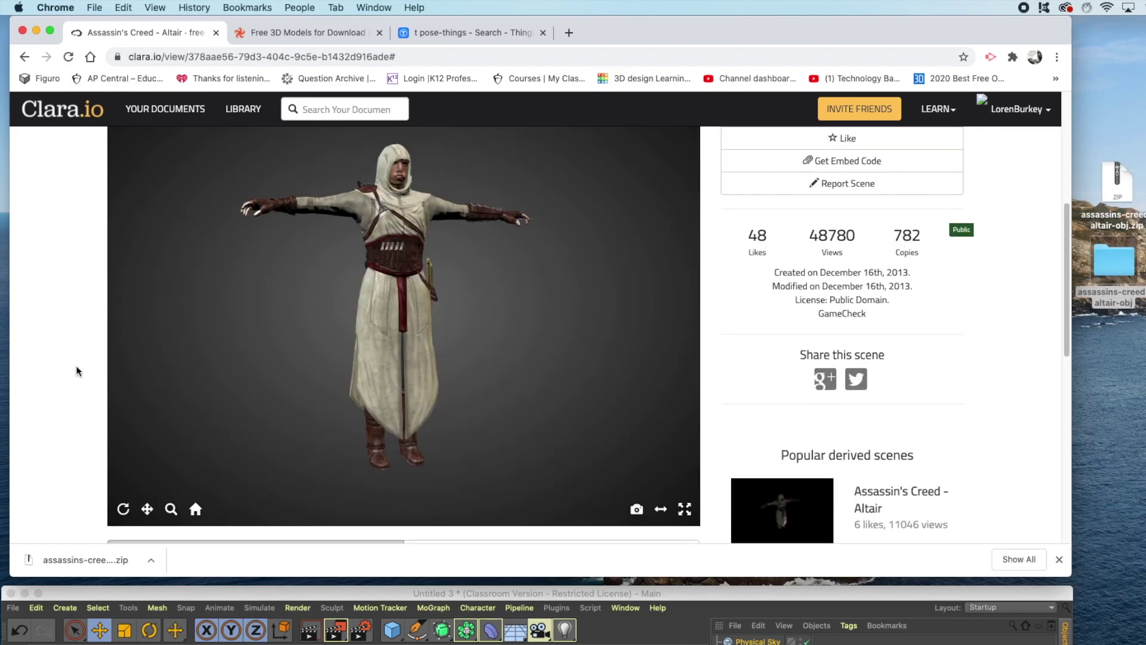
scroll(76, 366, "up", 3)
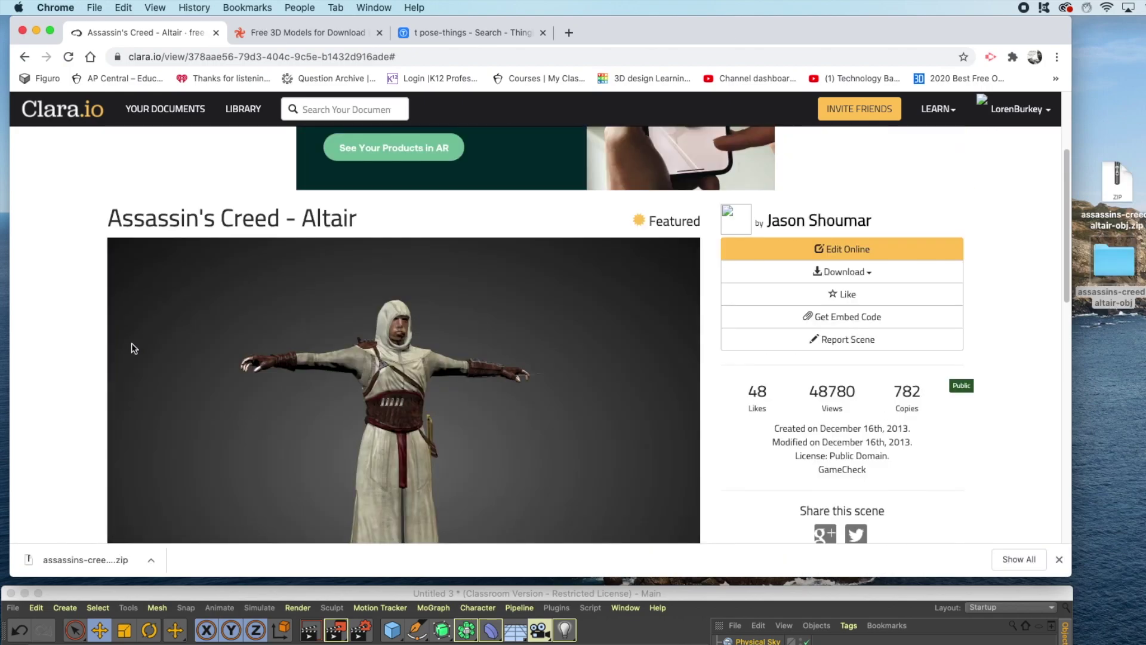
left_click(861, 273)
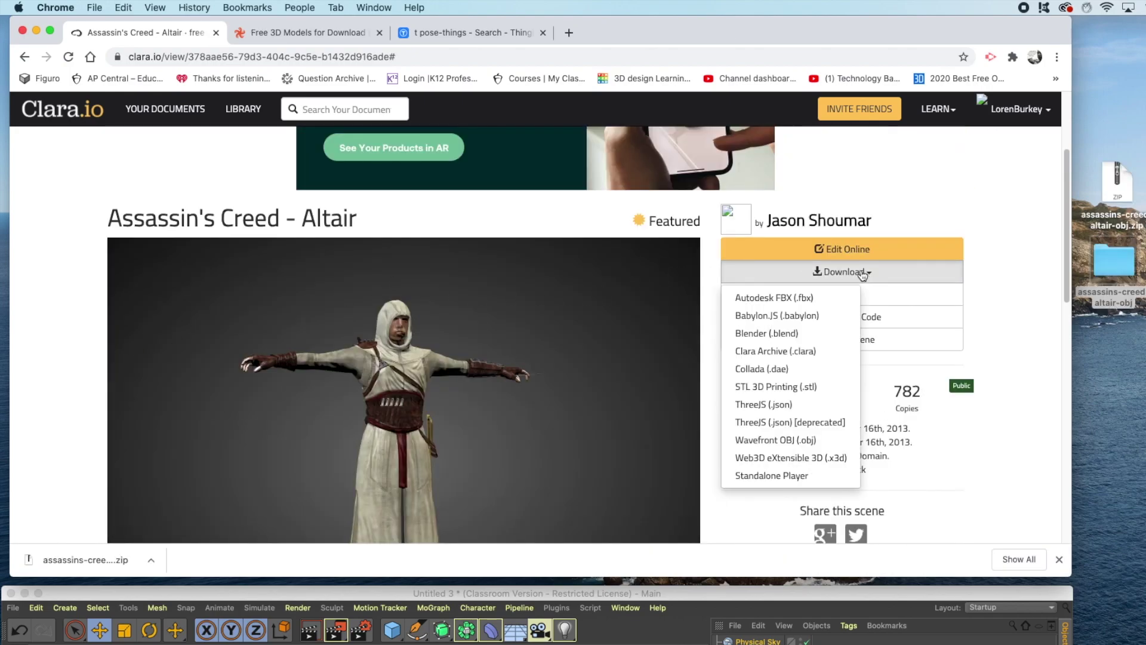
left_click(759, 297)
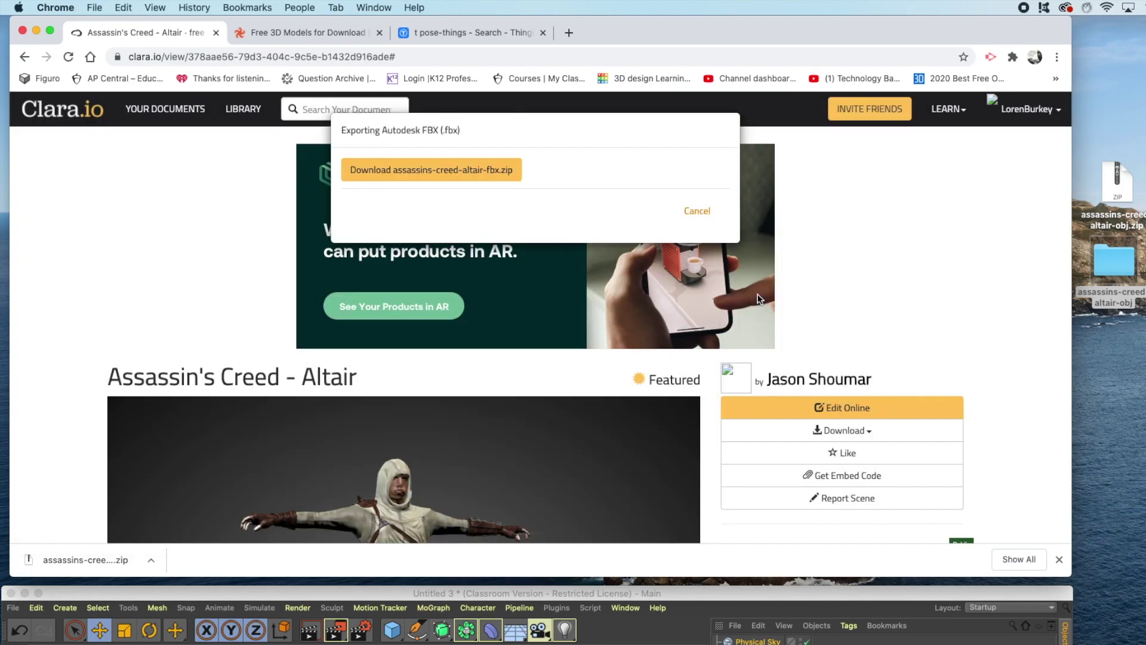
left_click(395, 170)
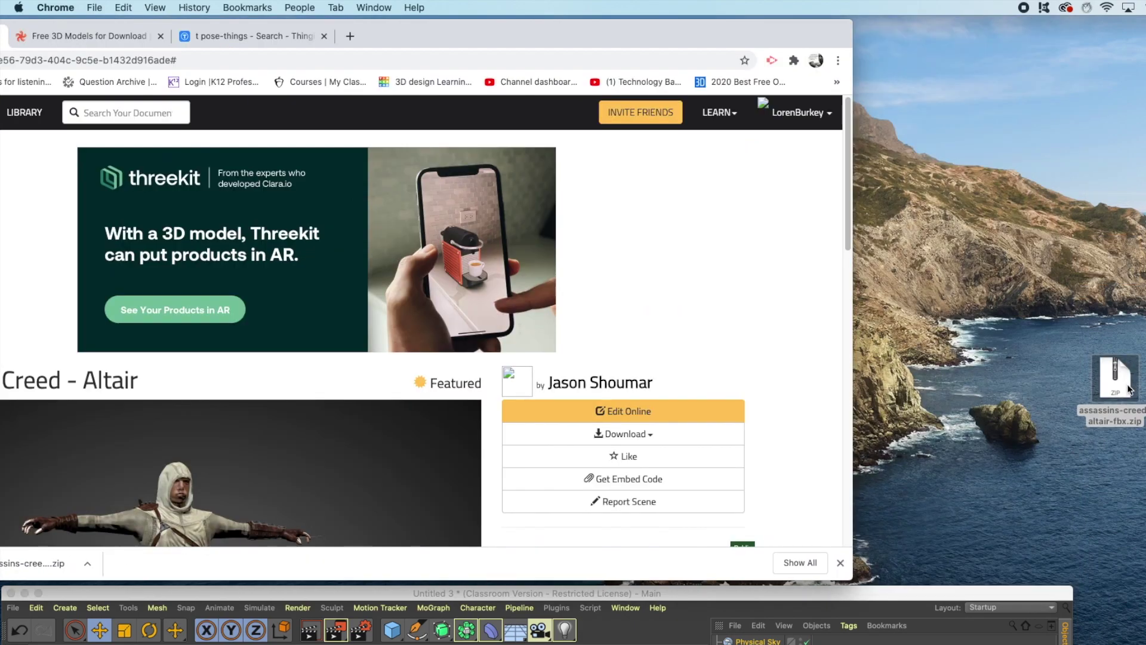
Extract assassins-creed-altair-fbx.zip on the desktop and place assassins-creed-altair.fbx clear of the browser window
left_click_drag(1128, 388, 934, 262)
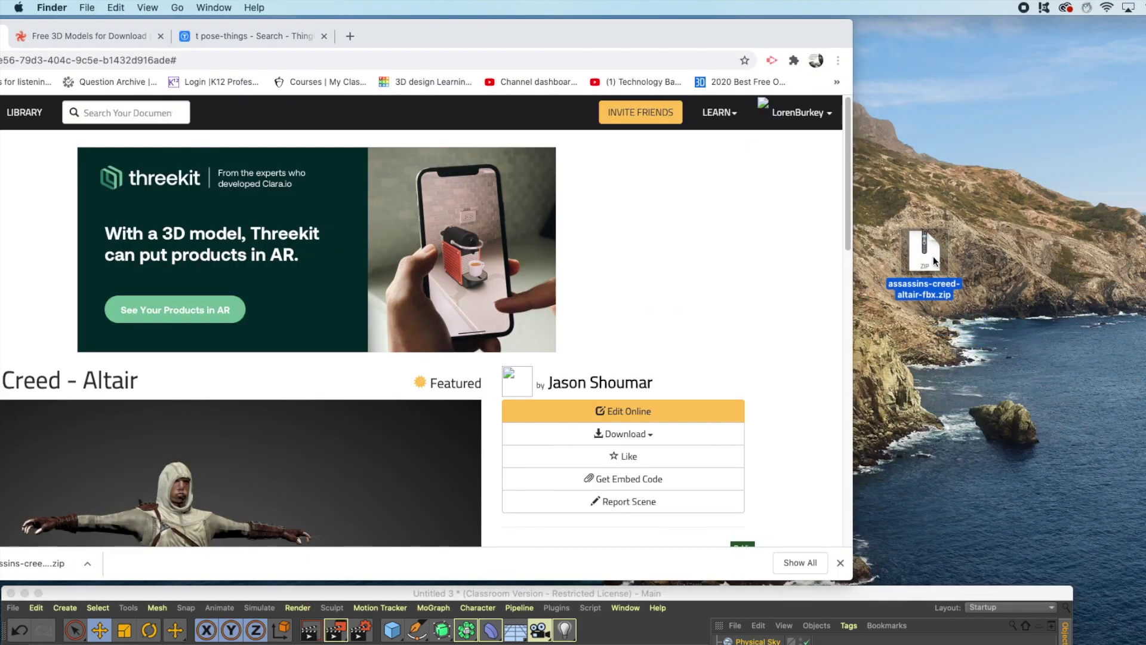
double_click(932, 257)
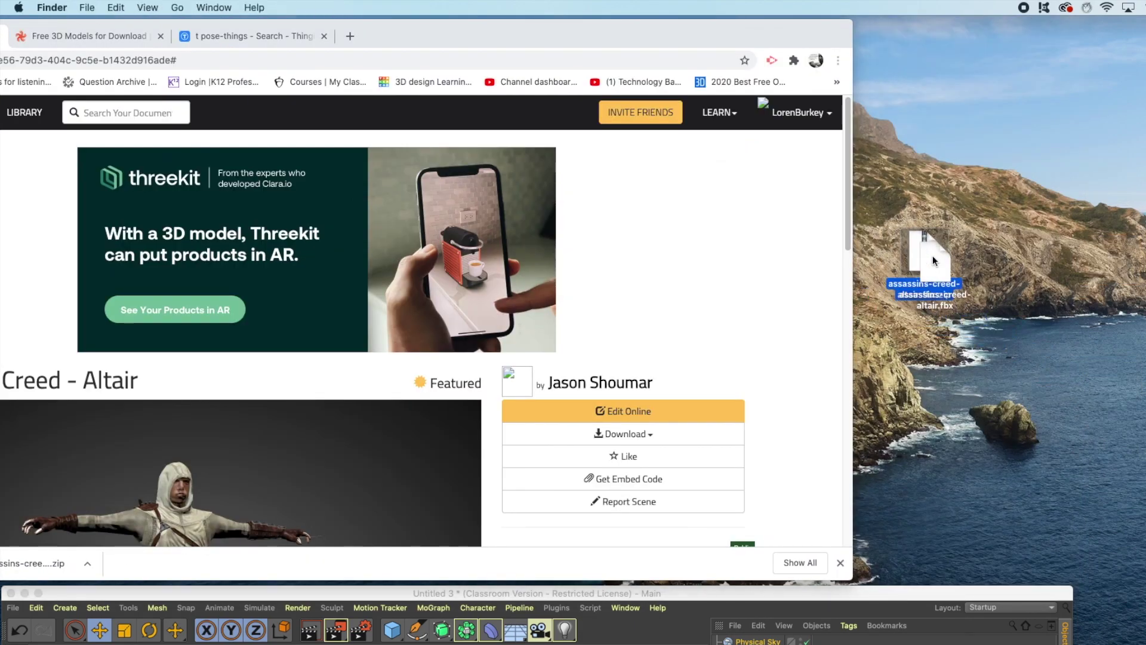
left_click_drag(933, 270, 945, 178)
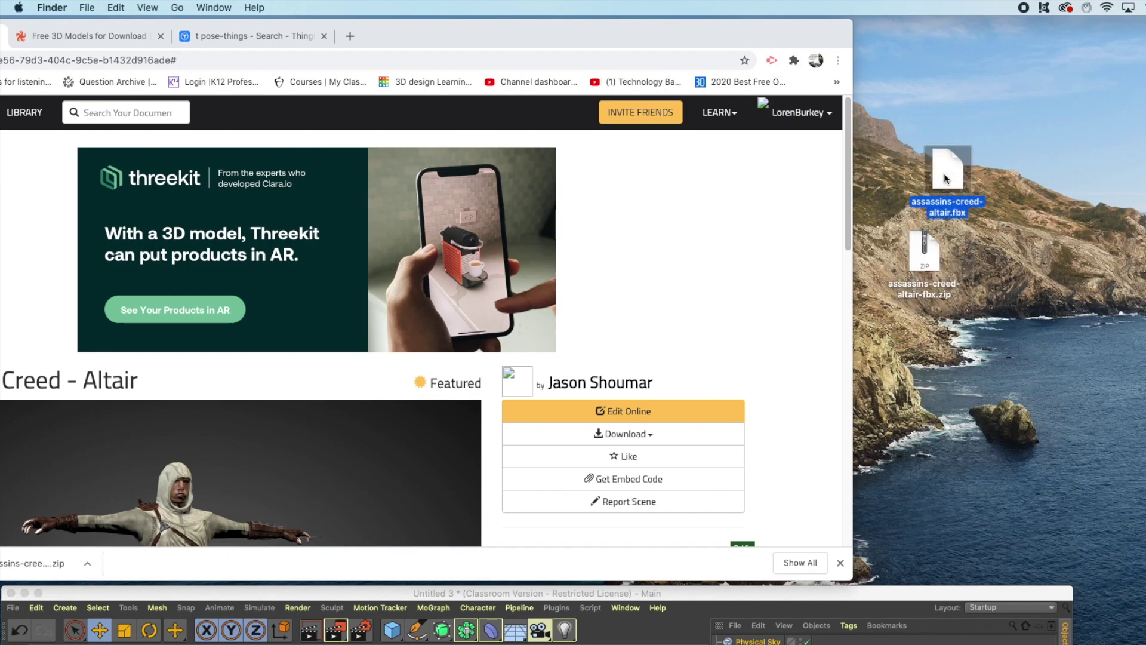
left_click_drag(944, 173, 1100, 84)
Move the browser window back and open Mixamo in a new tab
left_click_drag(352, 34, 575, 30)
left_click(574, 33)
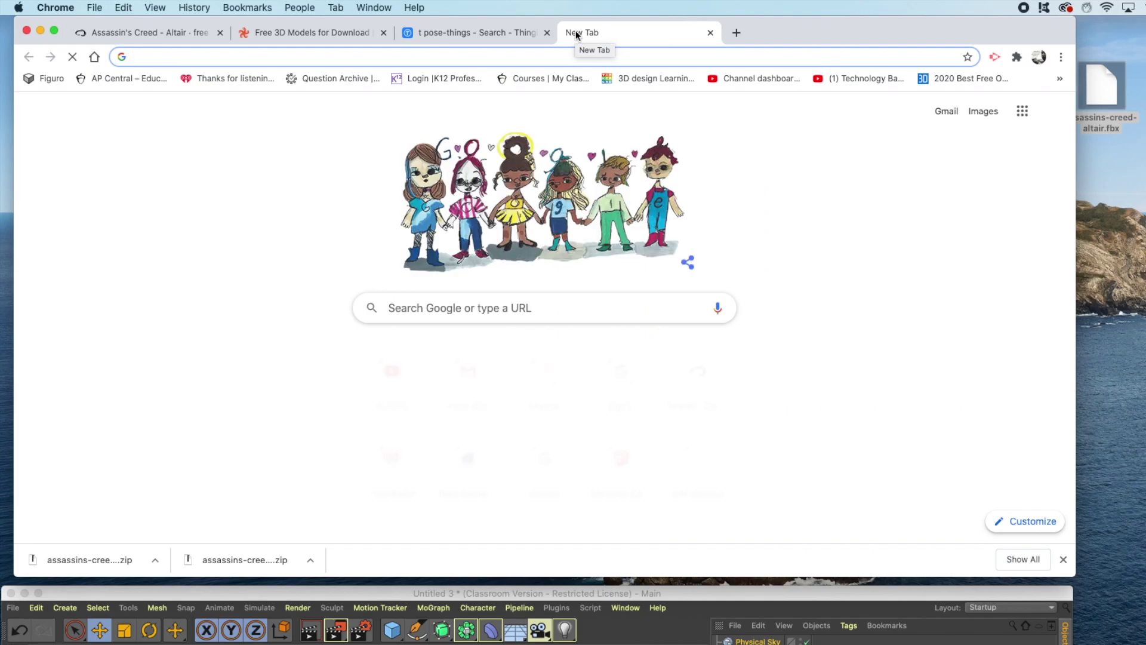
left_click(517, 366)
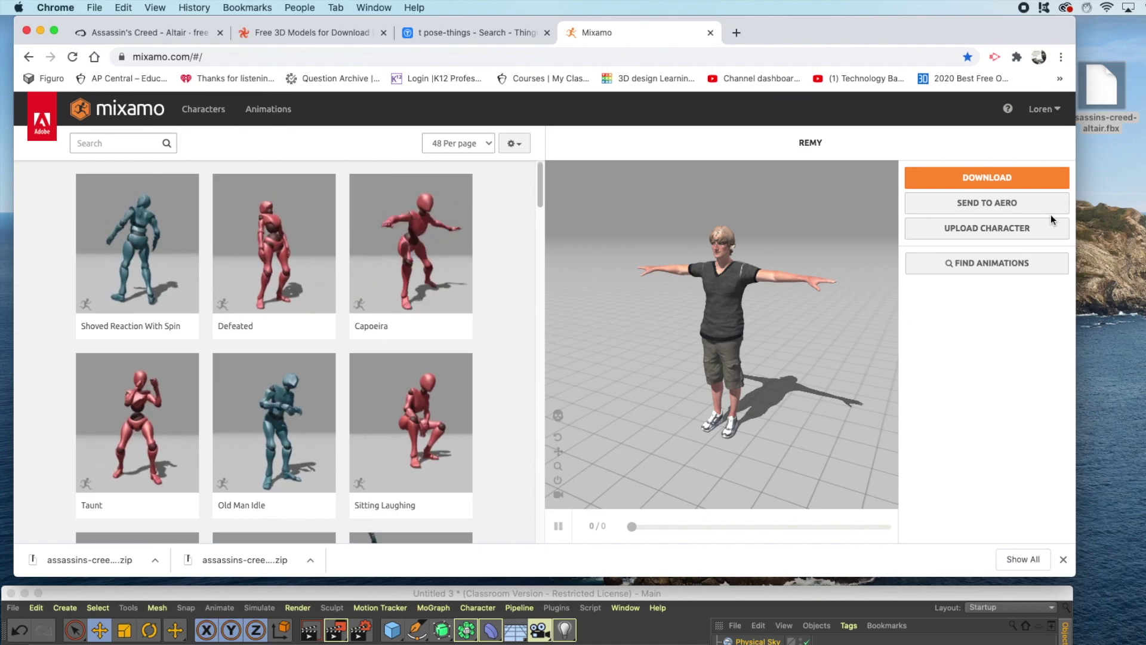
Upload assassins-creed-altair.fbx to Mixamo as a new character and accept its front-facing orientation in the Auto-Rigger
left_click(986, 233)
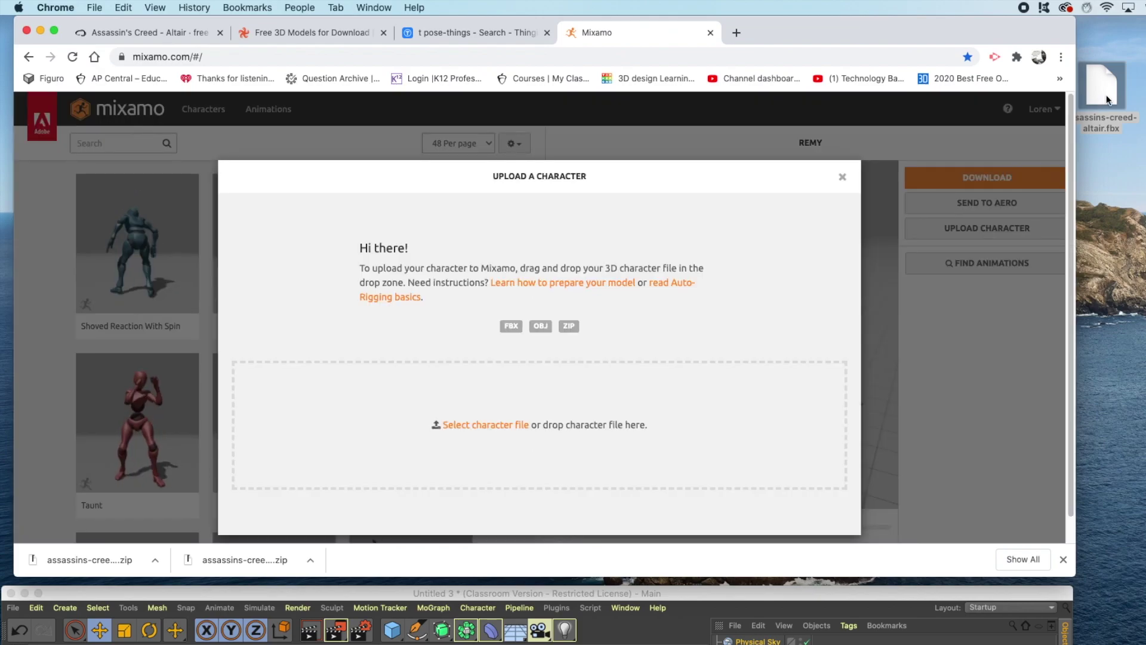
left_click_drag(1101, 90, 509, 415)
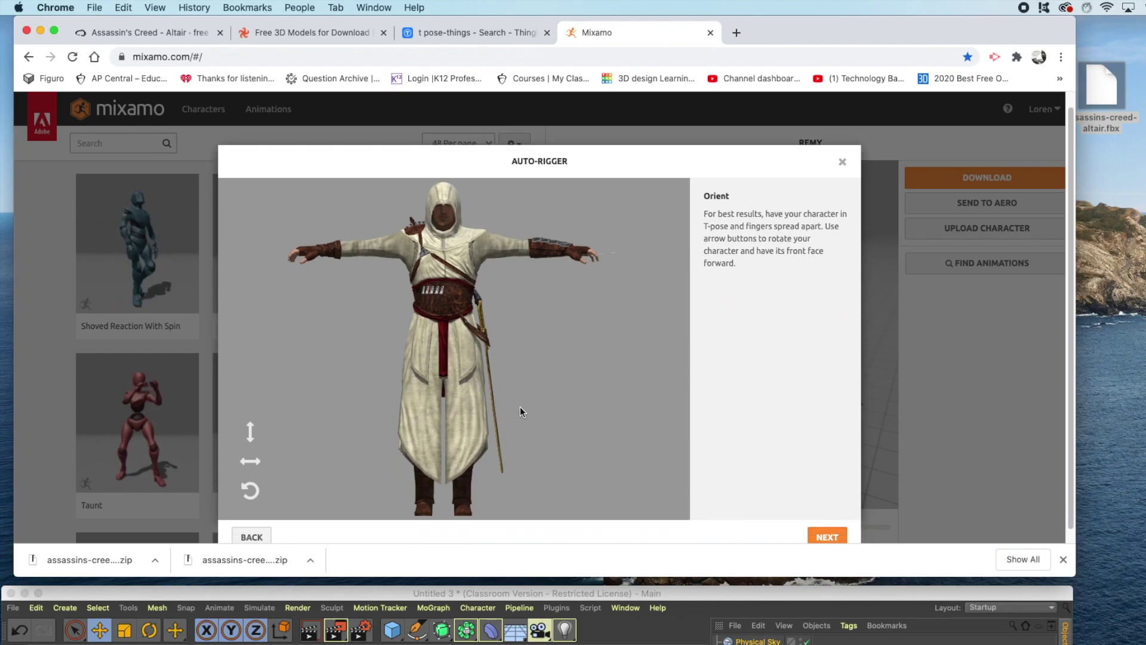
left_click(827, 525)
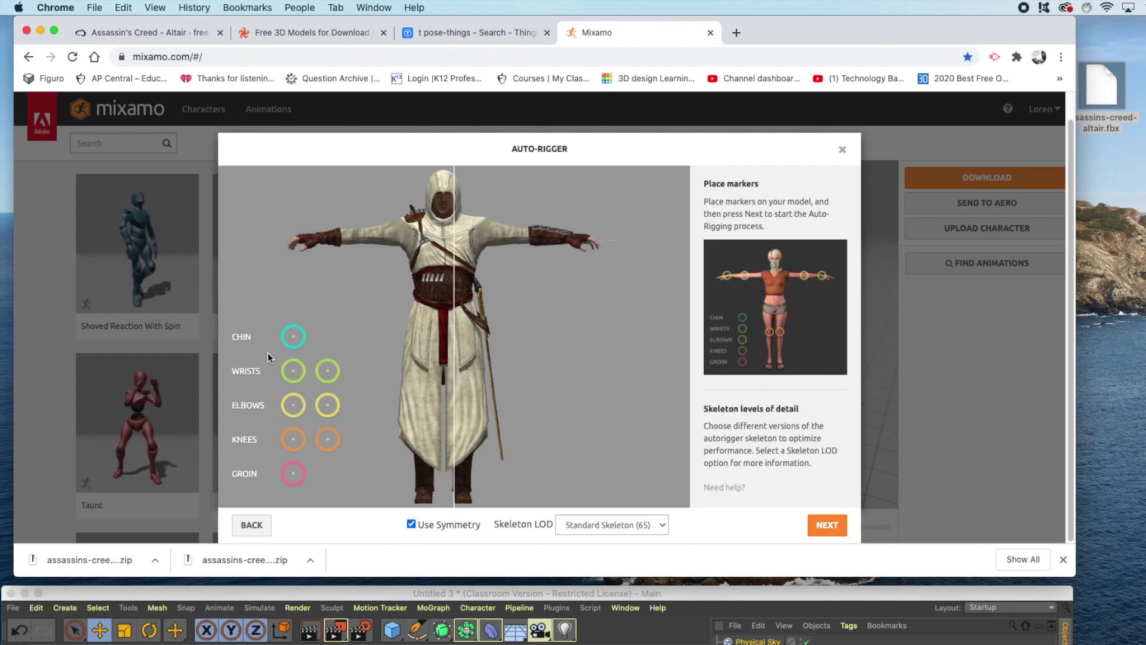
Turn off symmetry and place the chin, wrist, elbow, knee and groin markers on the matching body parts of the character
left_click(411, 524)
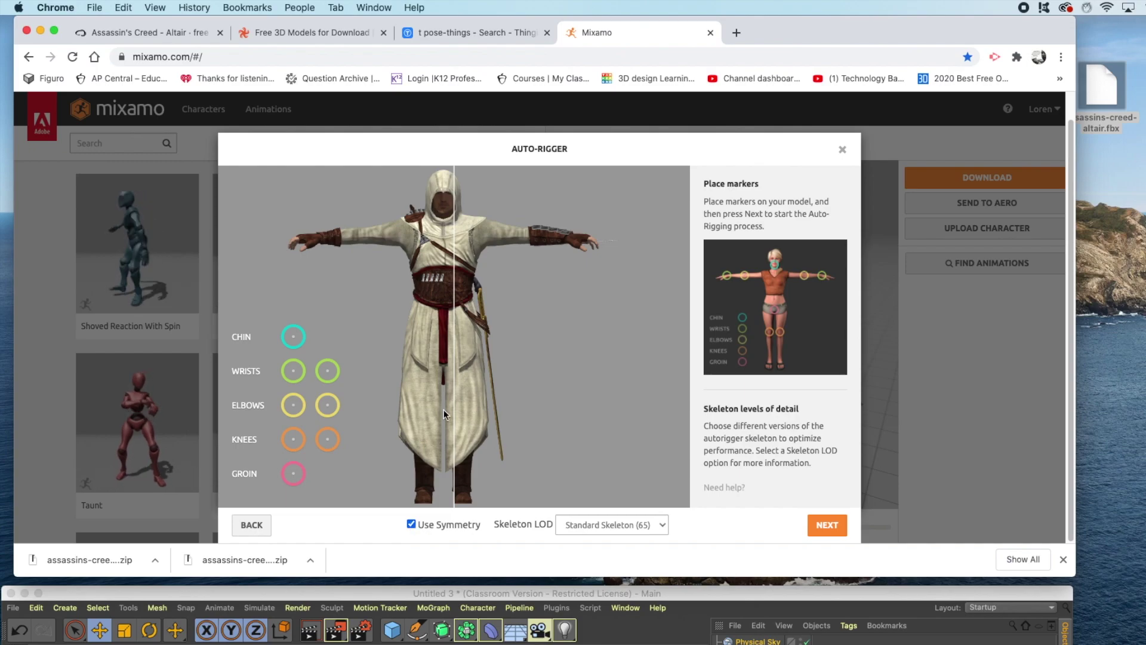
left_click(411, 524)
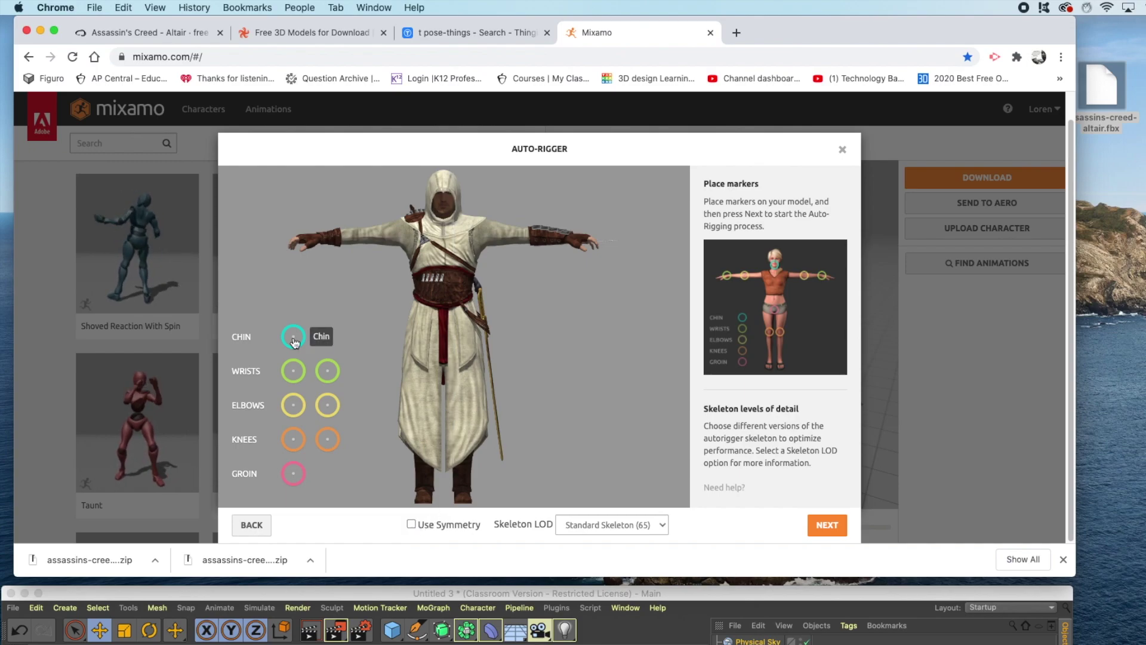
mouse_move(293, 336)
left_mouse_down()
mouse_move(446, 203)
mouse_move(444, 214)
left_mouse_up()
mouse_move(304, 305)
left_mouse_down()
mouse_move(308, 240)
mouse_move(320, 243)
left_mouse_up()
mouse_move(293, 405)
left_mouse_down()
mouse_move(365, 234)
mouse_move(517, 234)
left_mouse_up()
mouse_move(293, 439)
left_mouse_down()
mouse_move(410, 391)
mouse_move(424, 411)
left_mouse_up()
left_click_drag(327, 439, 465, 411)
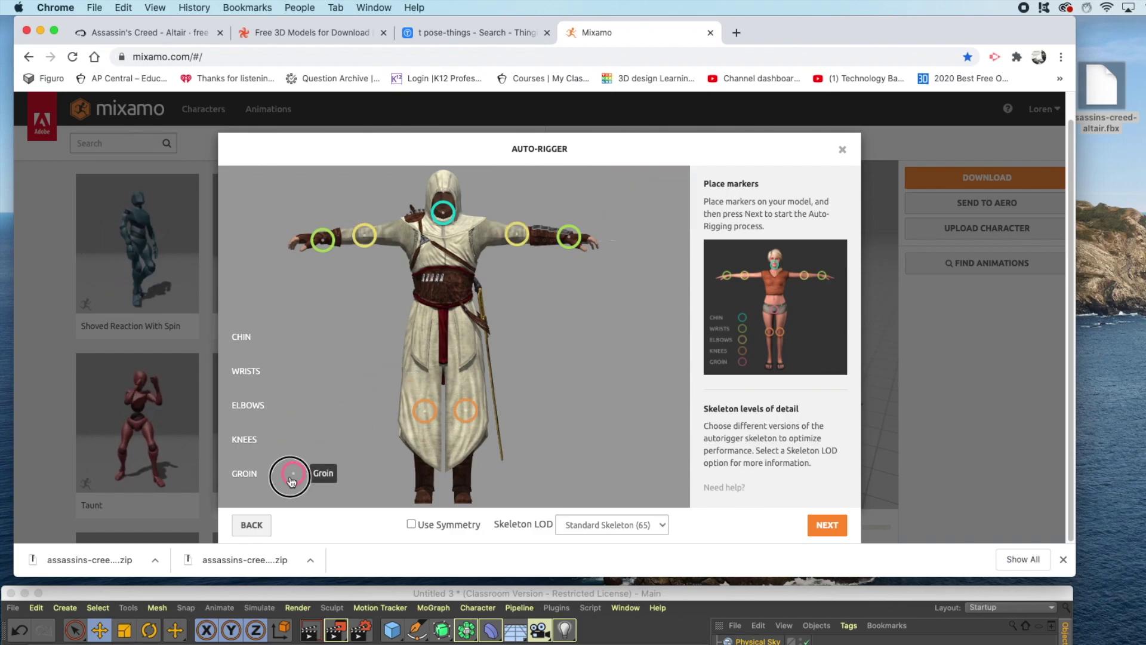
left_click_drag(293, 472, 445, 338)
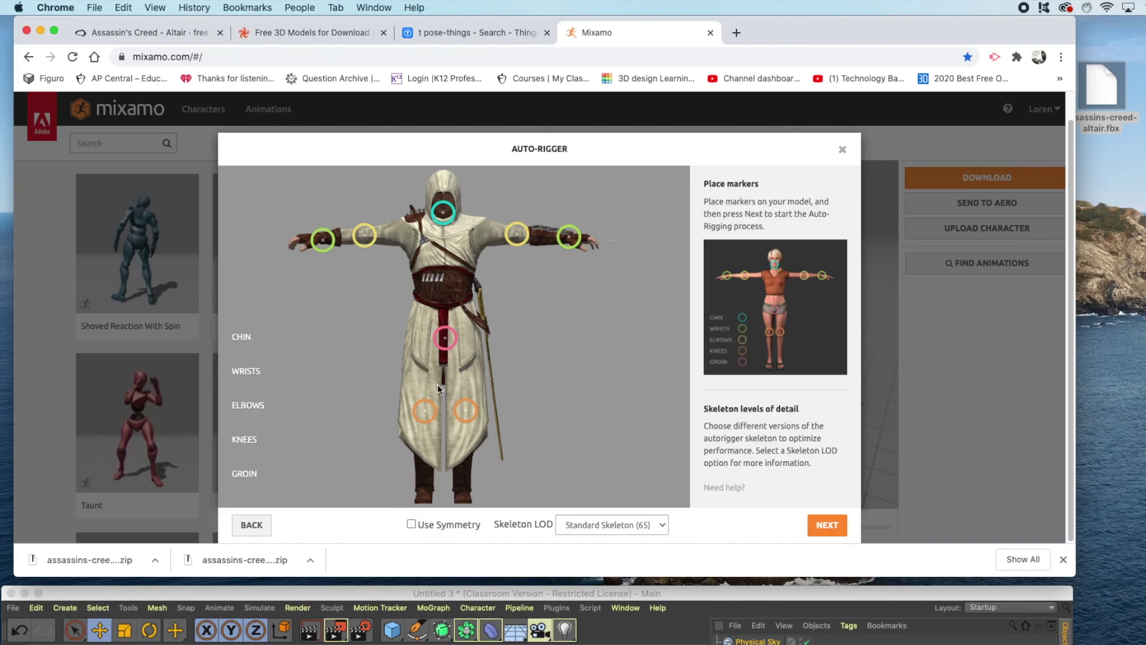
Run the auto-rigging with the placed markers, accept the rigged result and proceed with the new character
left_click(827, 526)
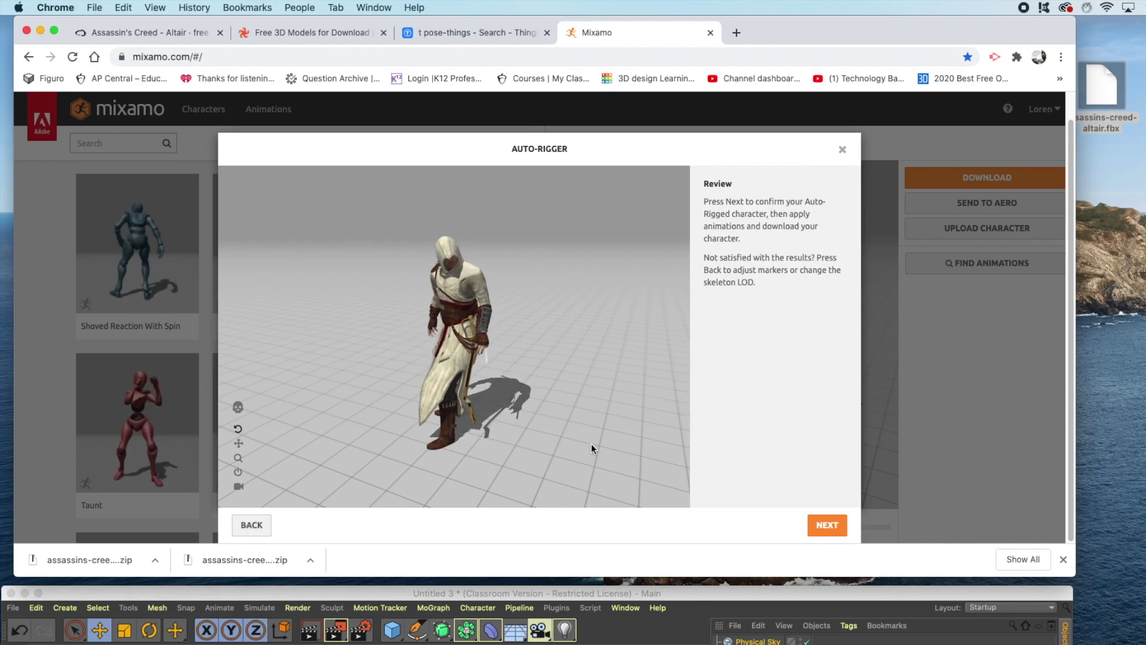
left_click(819, 525)
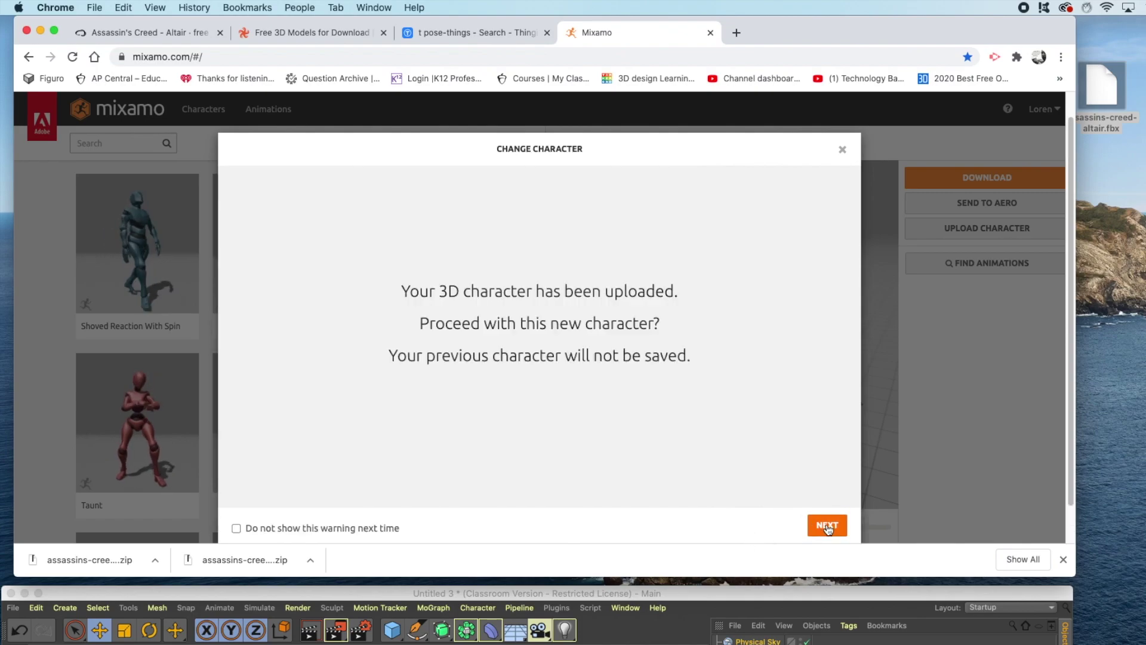
left_click(827, 525)
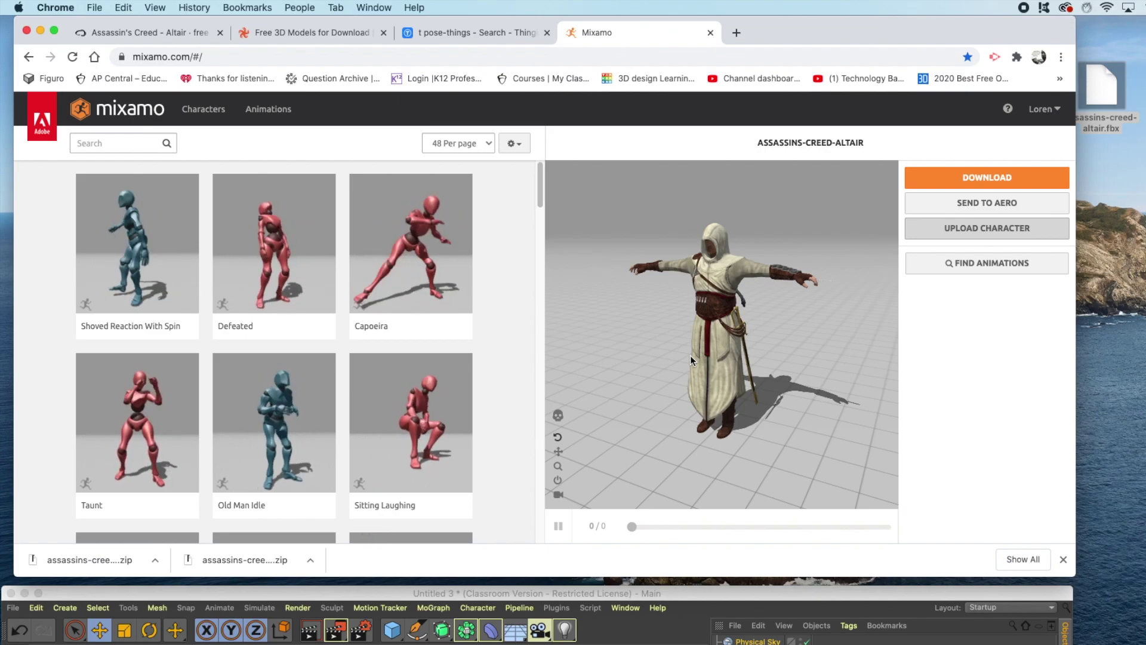
Search the animation library for "jumping" and apply a Jumping Down animation to the character
left_click(274, 110)
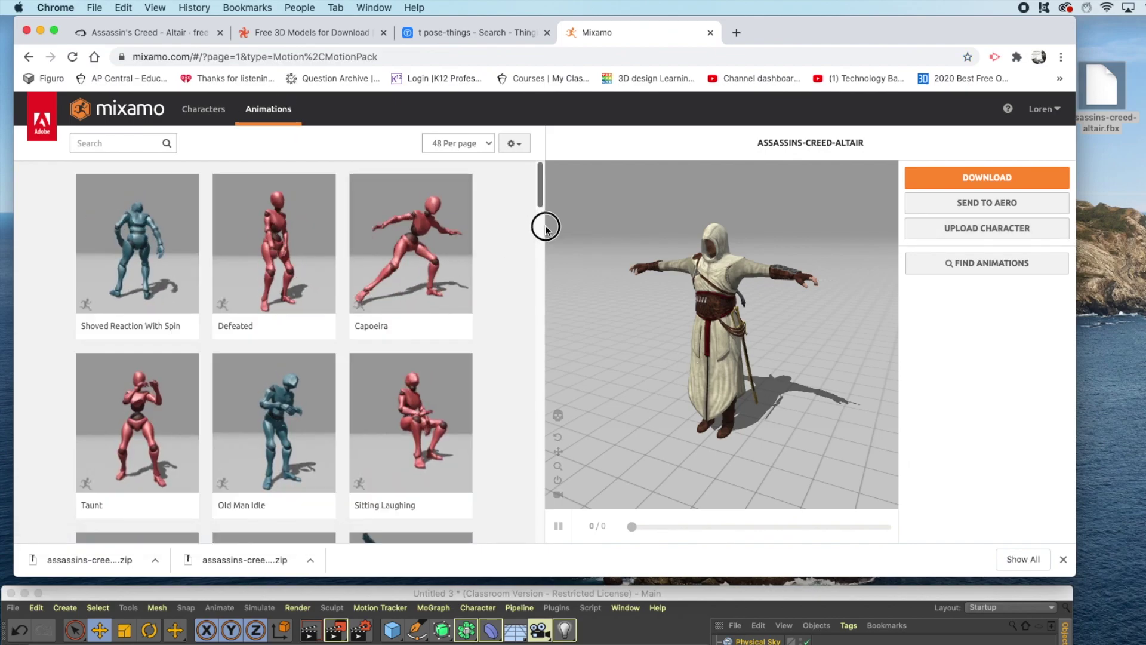
left_click_drag(545, 227, 526, 543)
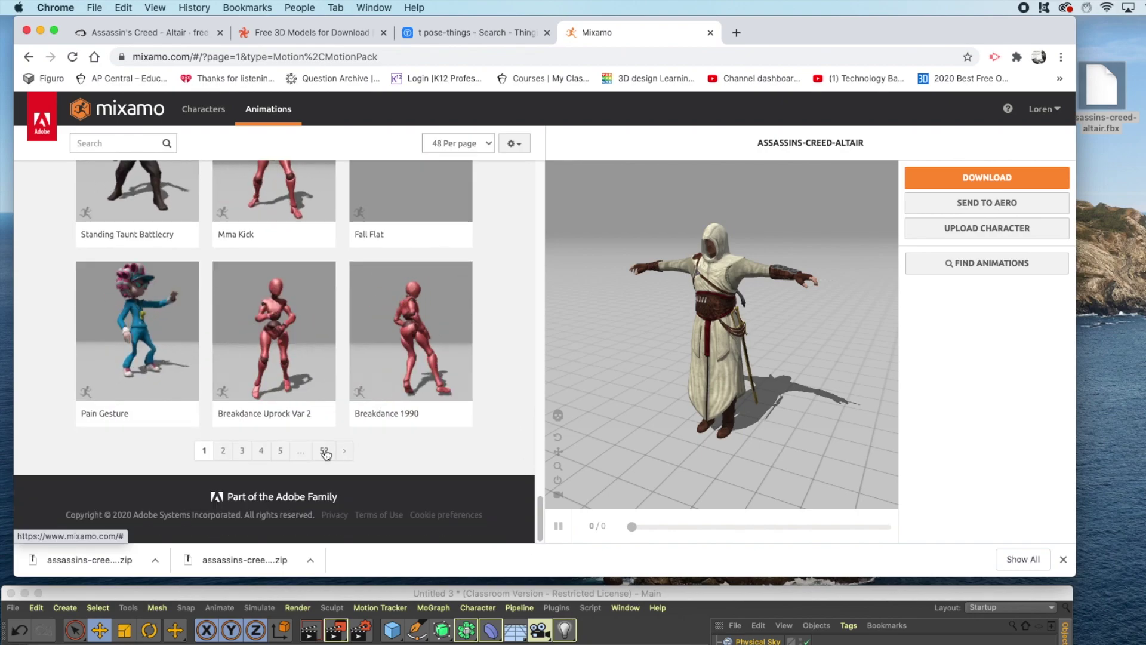
left_click(326, 452)
left_click(120, 146)
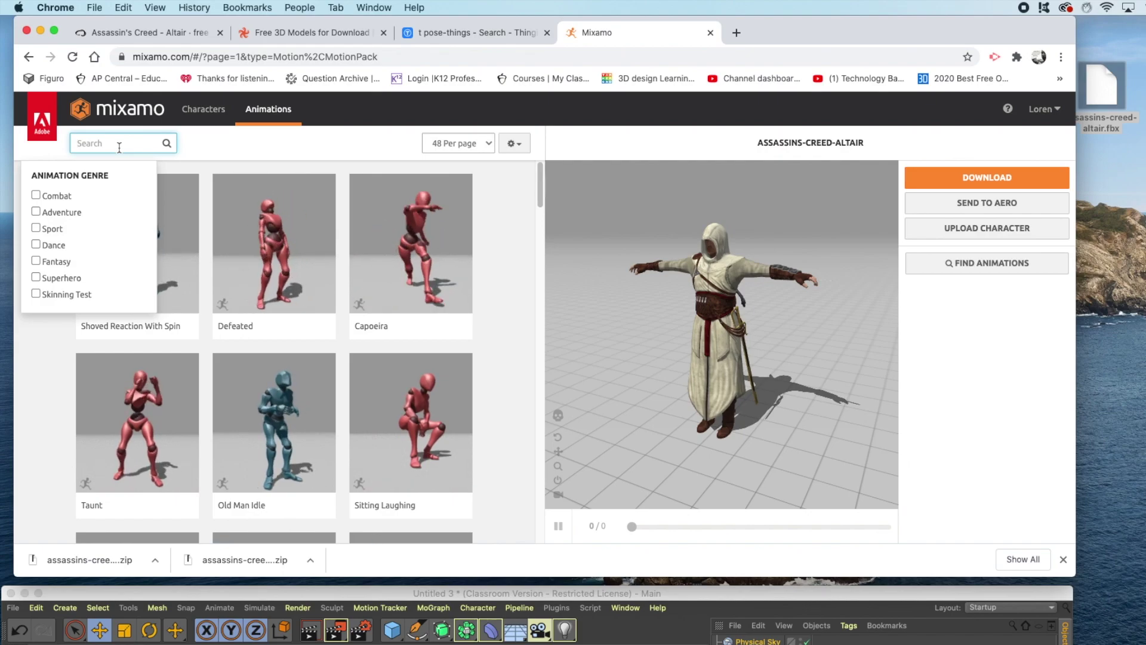
left_click(80, 144)
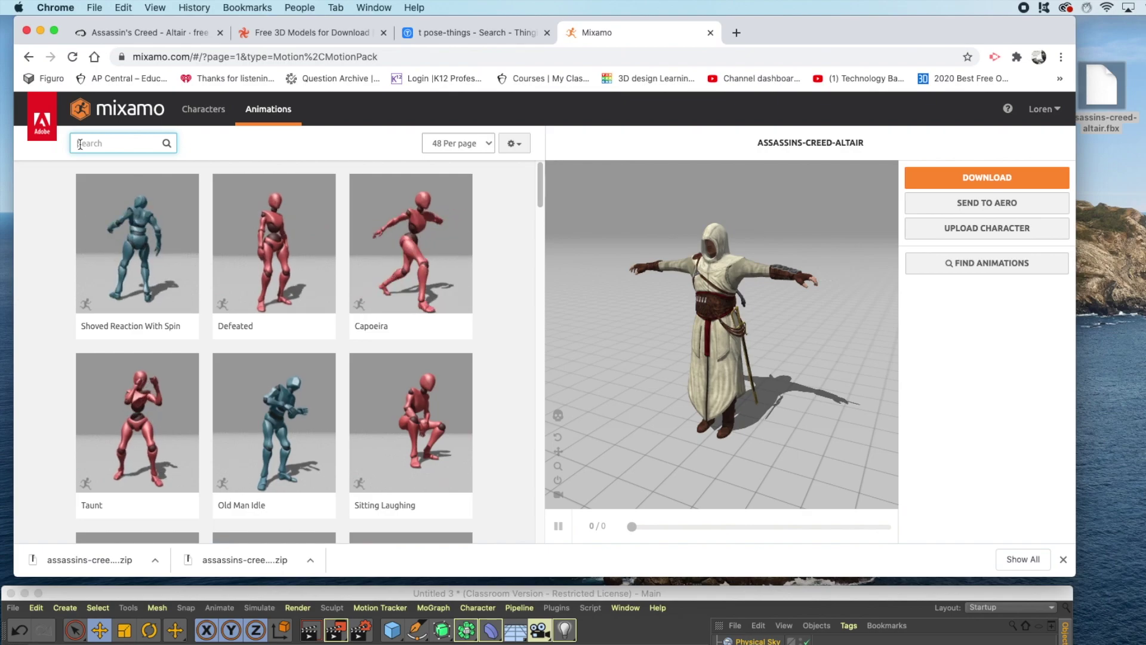
scroll(206, 283, "down", 5)
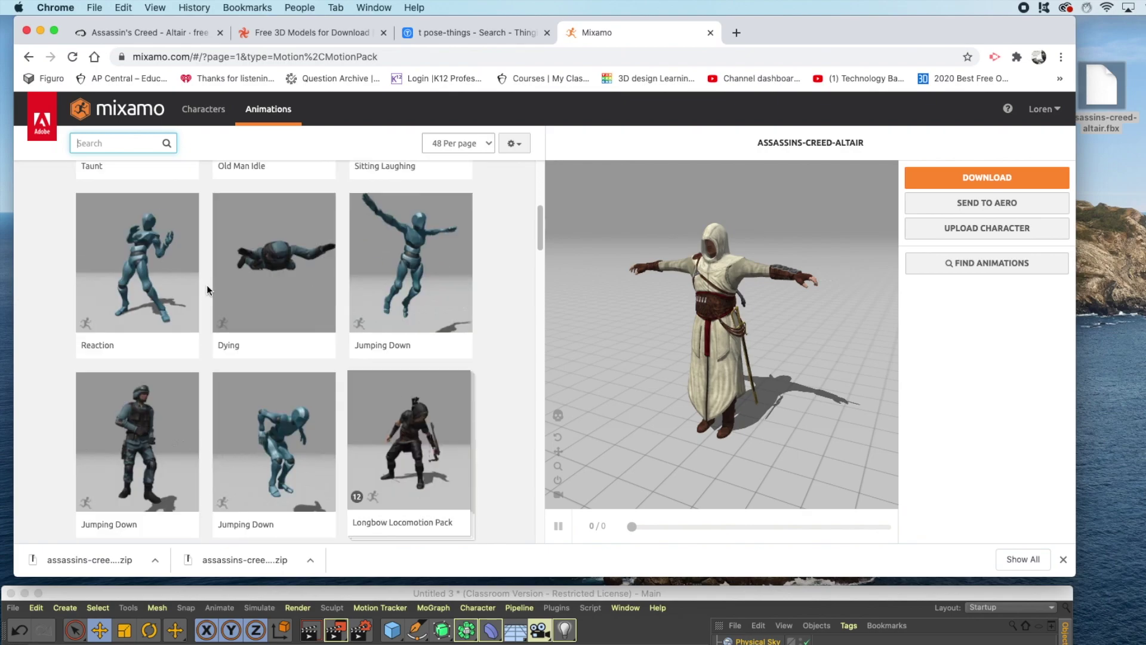
scroll(207, 290, "down", 3)
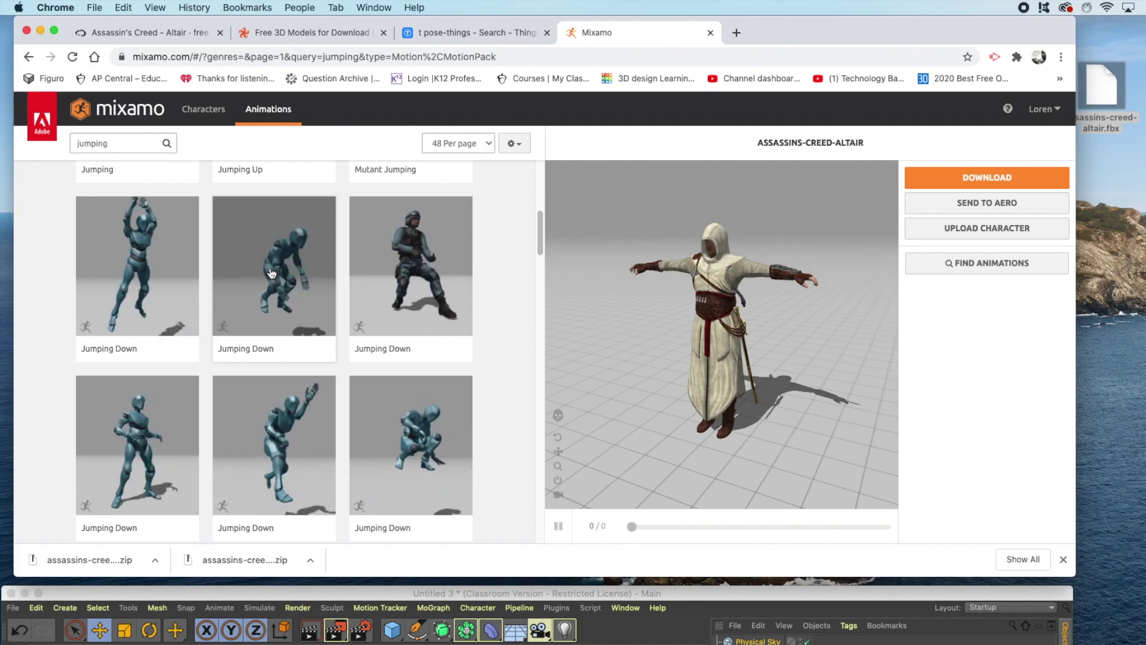
left_click(271, 274)
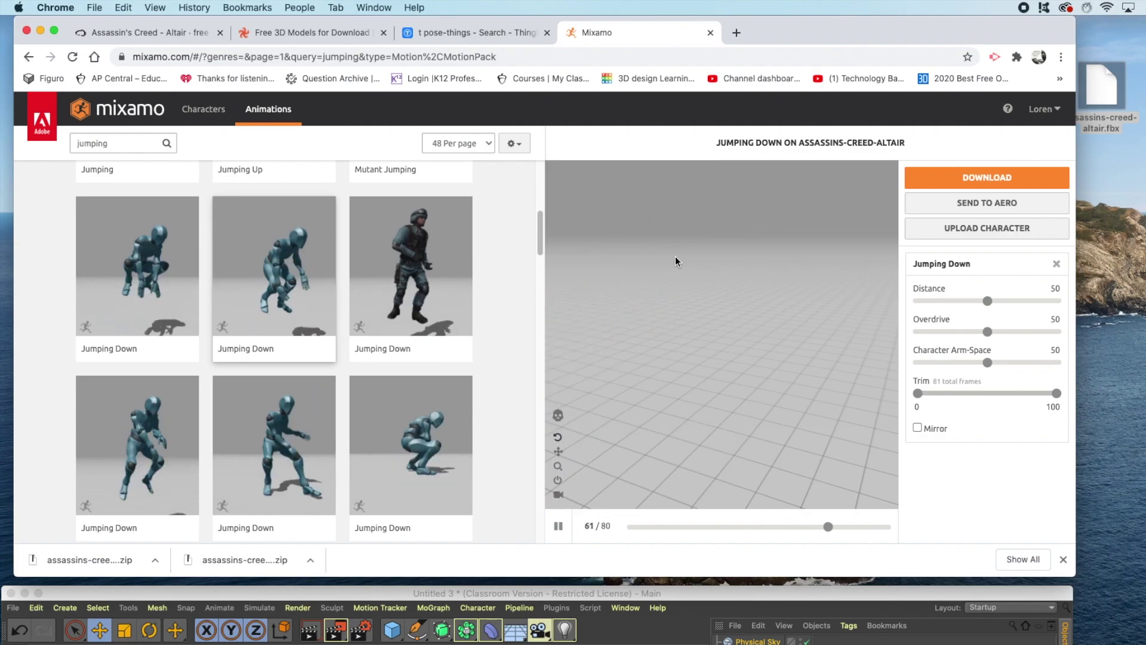
Set the Jumping Down animation's Distance to 100, Overdrive to 0 and Character Arm-Space to 69
left_click(987, 302)
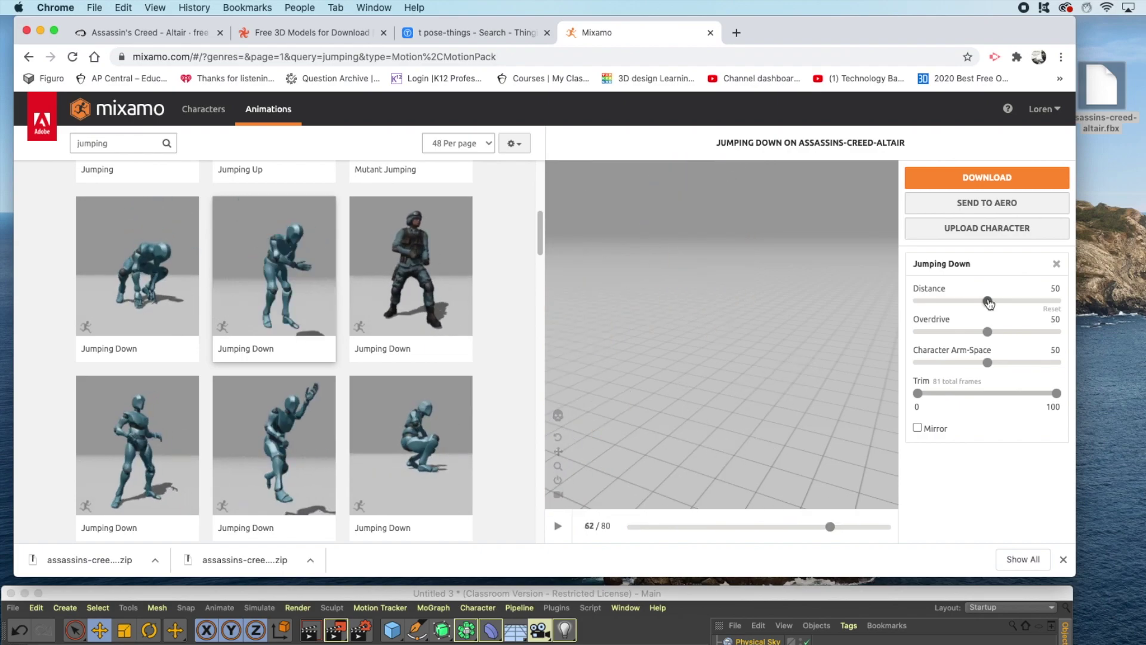
left_click_drag(989, 303, 1055, 304)
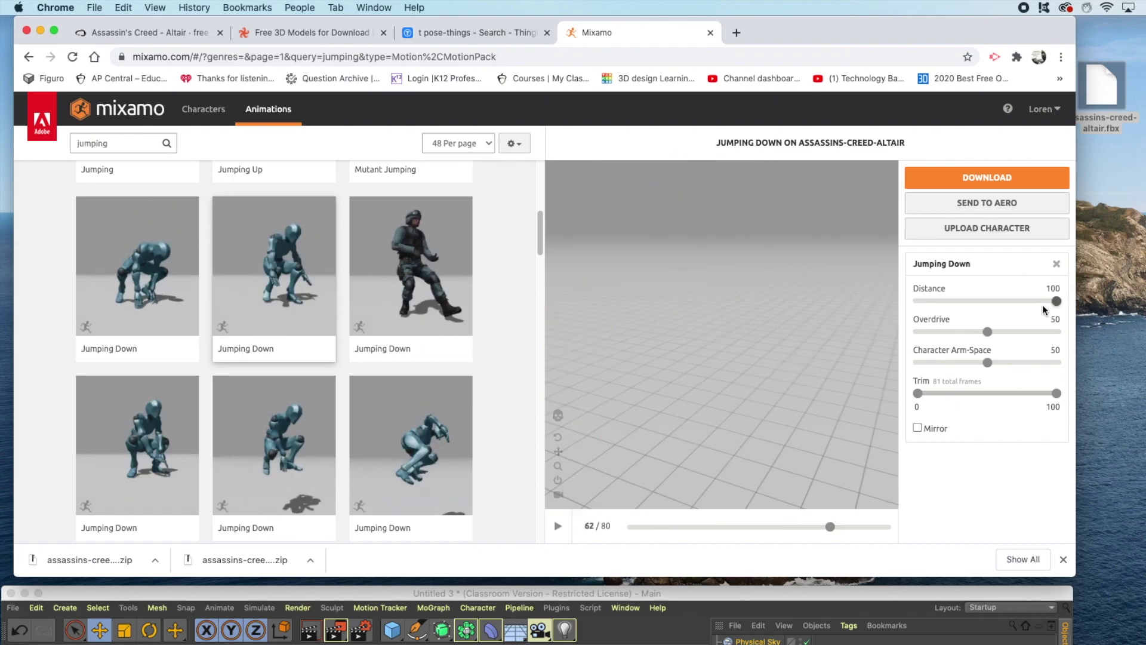
left_click_drag(987, 331, 921, 332)
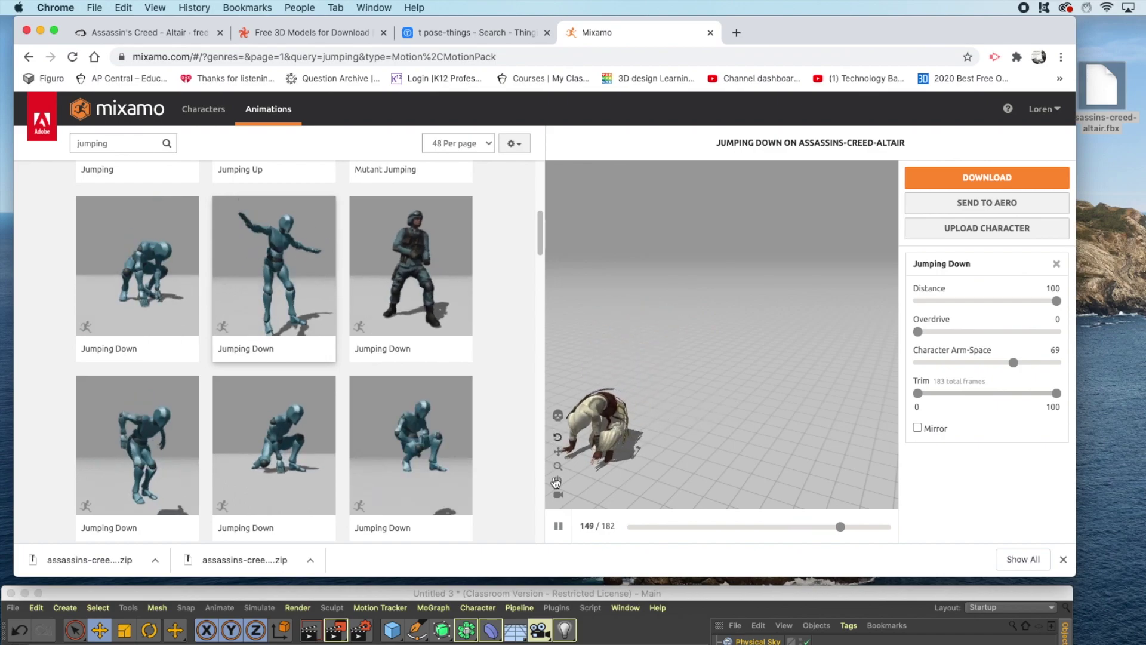
Preview the animated character in skeleton view and with its skin from another camera angle, and reset the camera
left_click(559, 417)
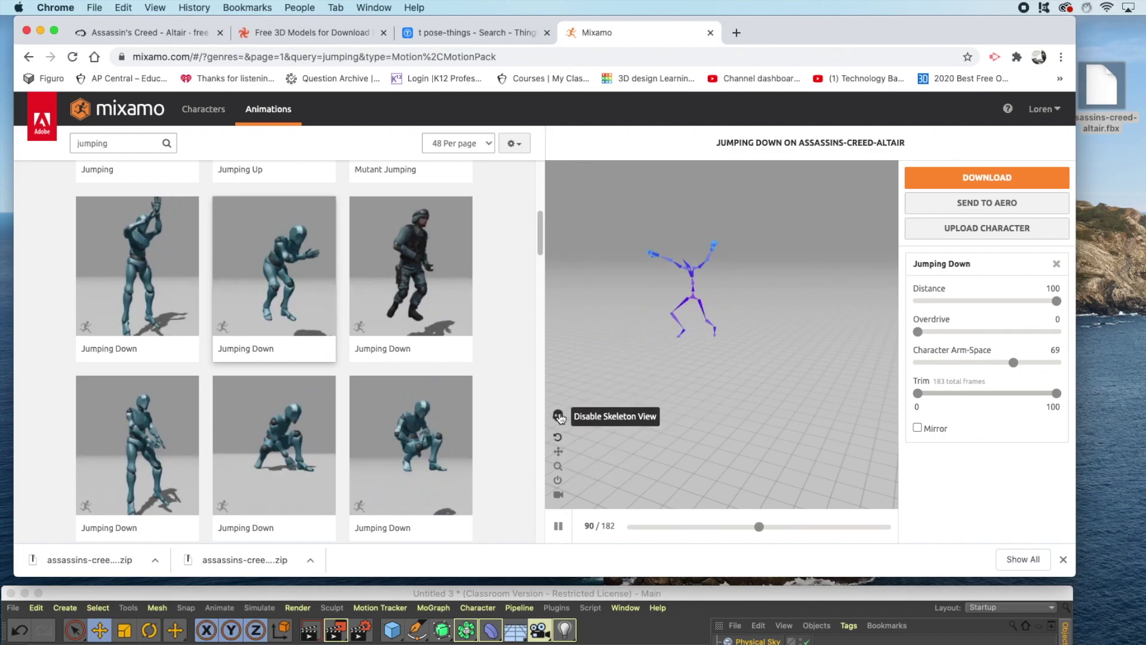
left_click(559, 416)
left_click_drag(636, 428, 656, 444)
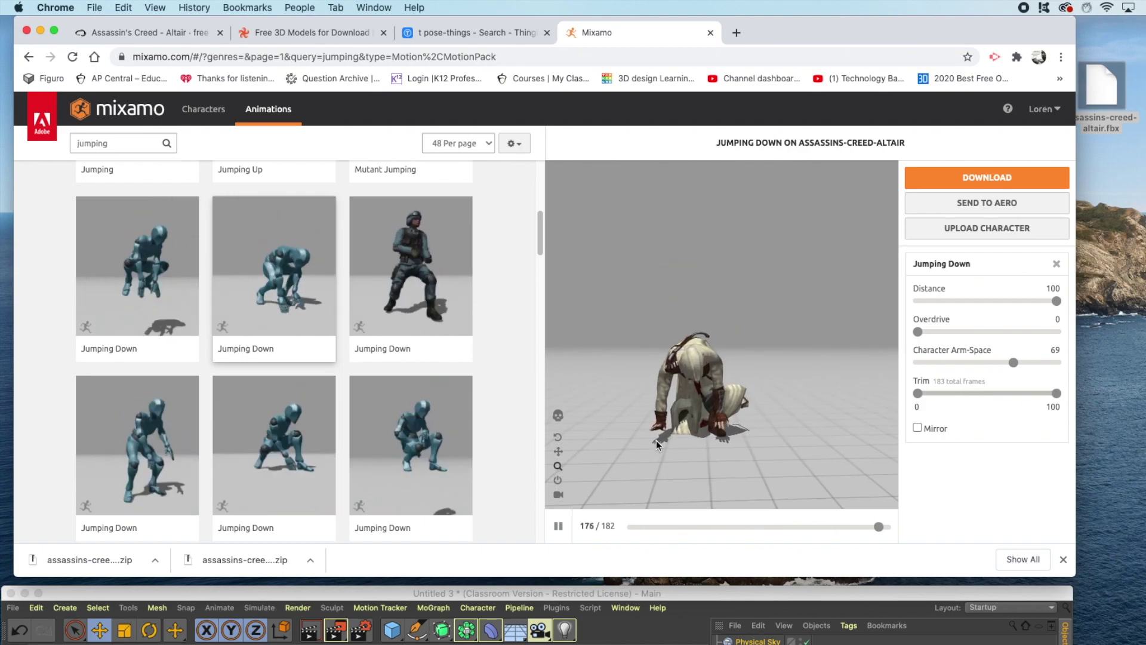
left_click(559, 480)
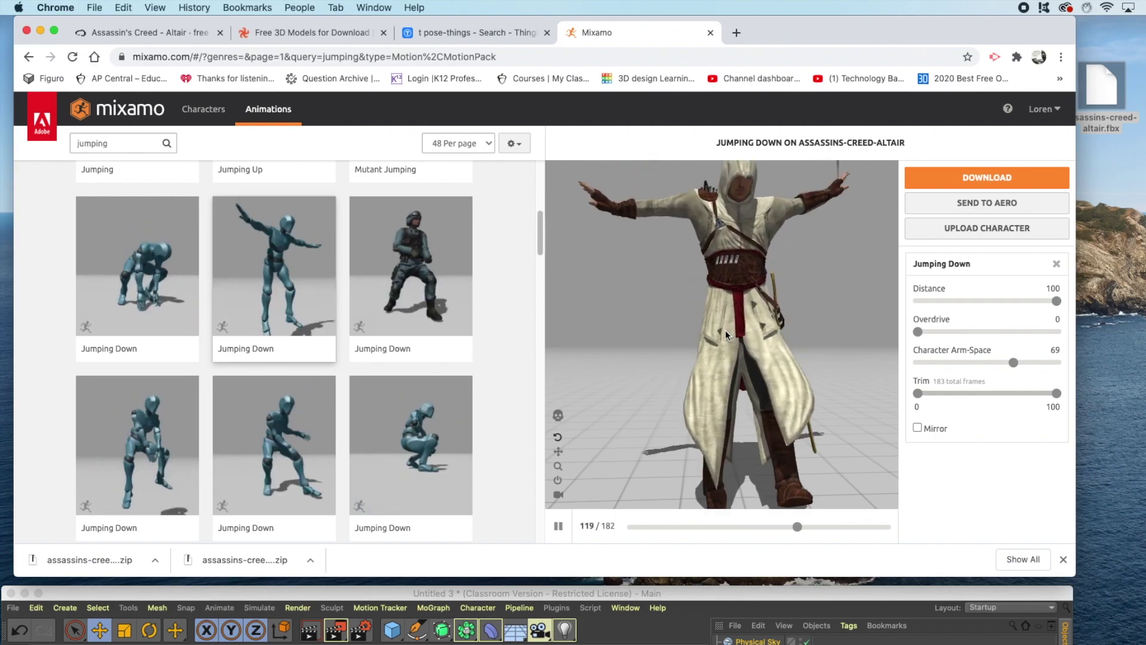
Download the animated character as FBX with skin at 30 frames per second and no keyframe reduction
left_click(979, 178)
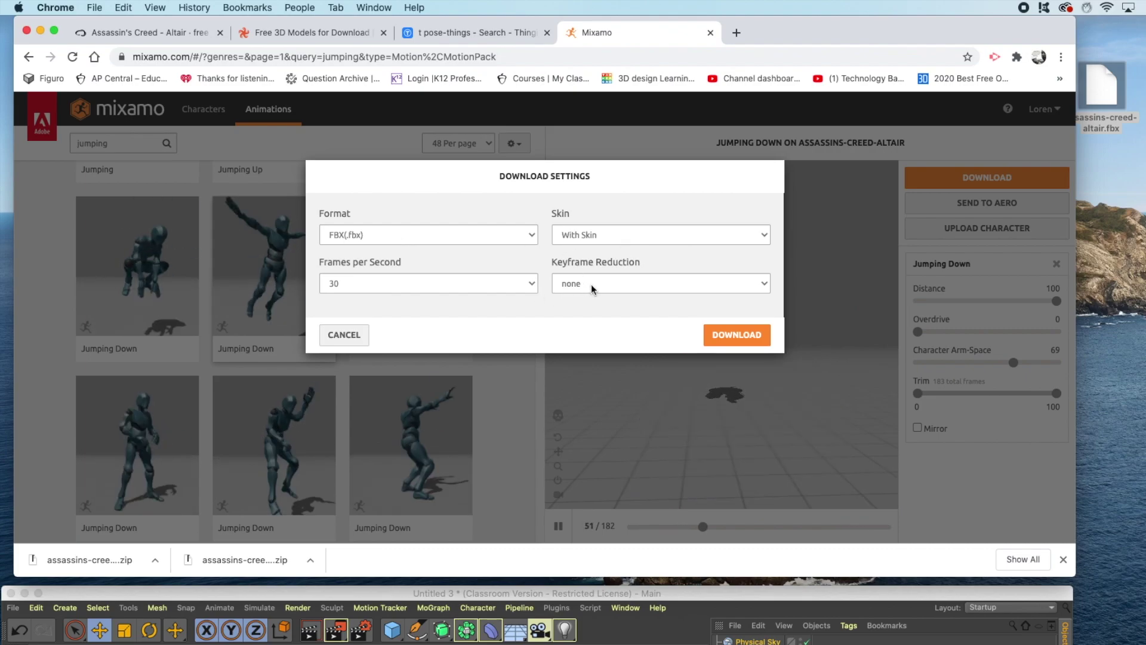
left_click(747, 335)
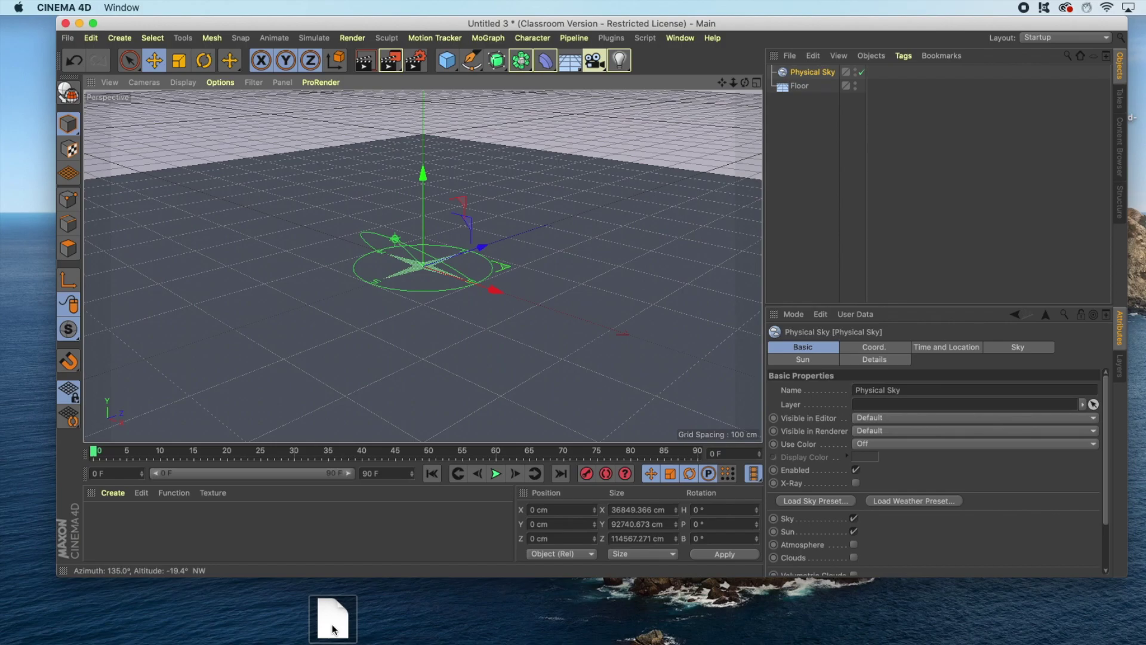
Switch to Cinema 4D, import the downloaded Jumping Down FBX with the default import settings and preview its animation
left_click_drag(334, 628, 333, 240)
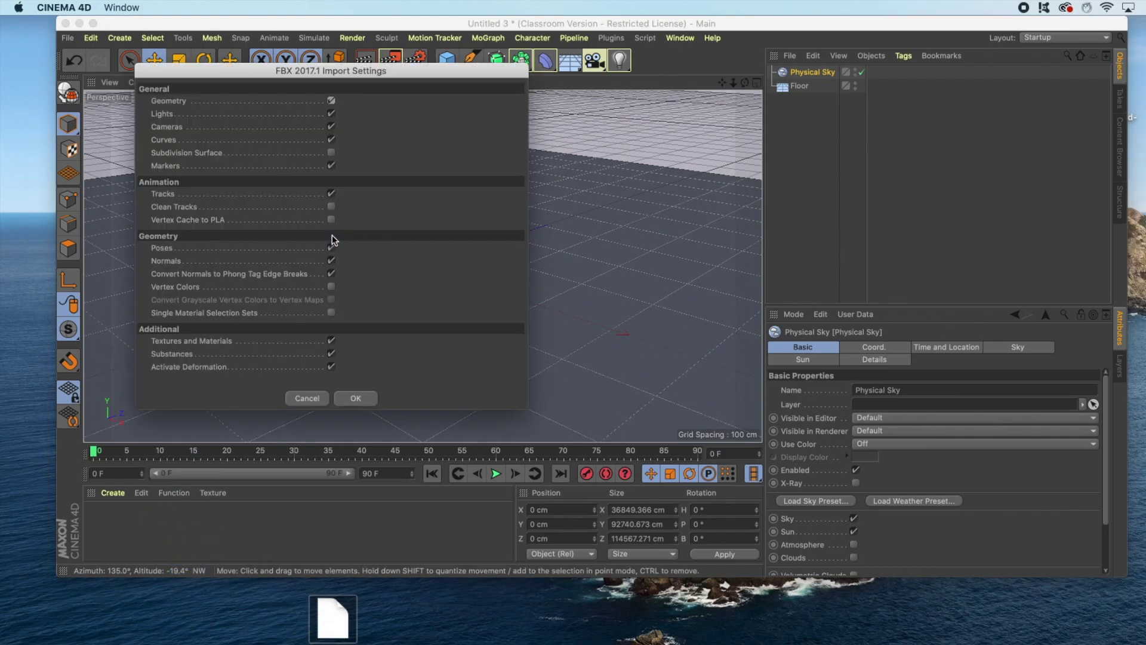
left_click(352, 398)
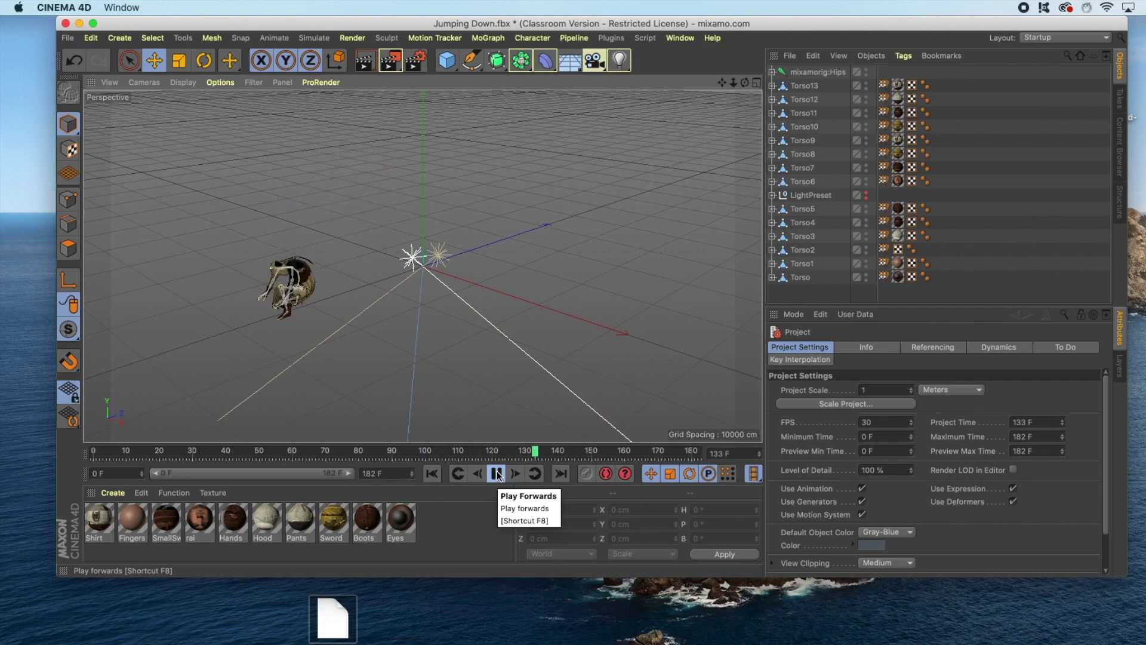
left_click(642, 298)
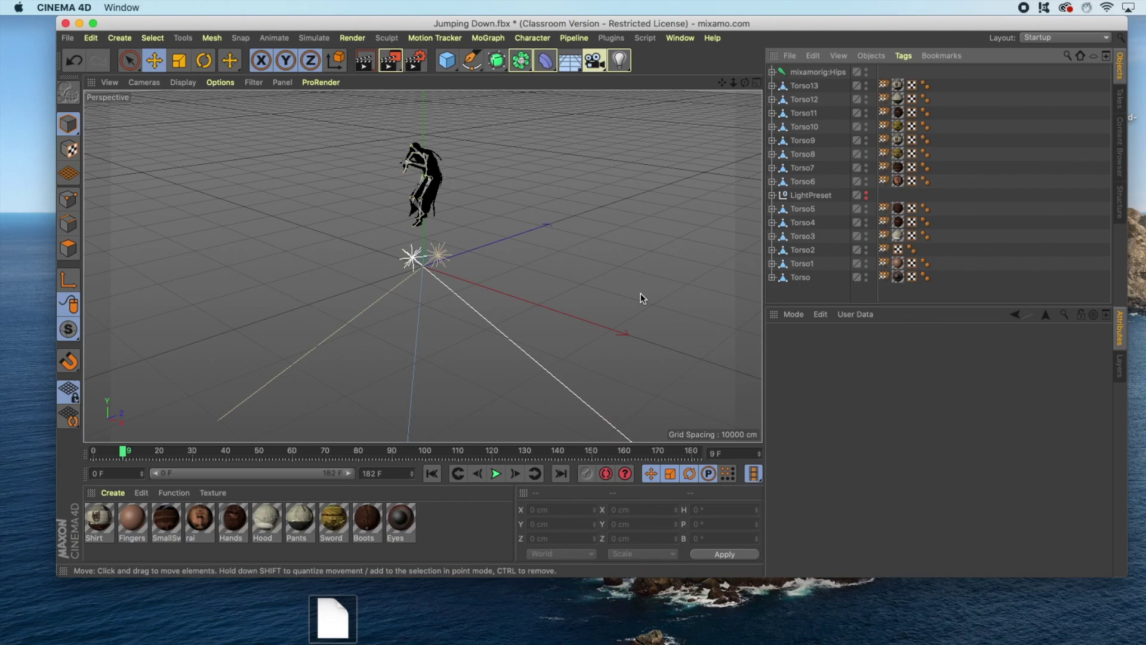
Add a Null object, group all imported objects from mixamorig:Hips to Torso under it and collapse the group
left_click(450, 62)
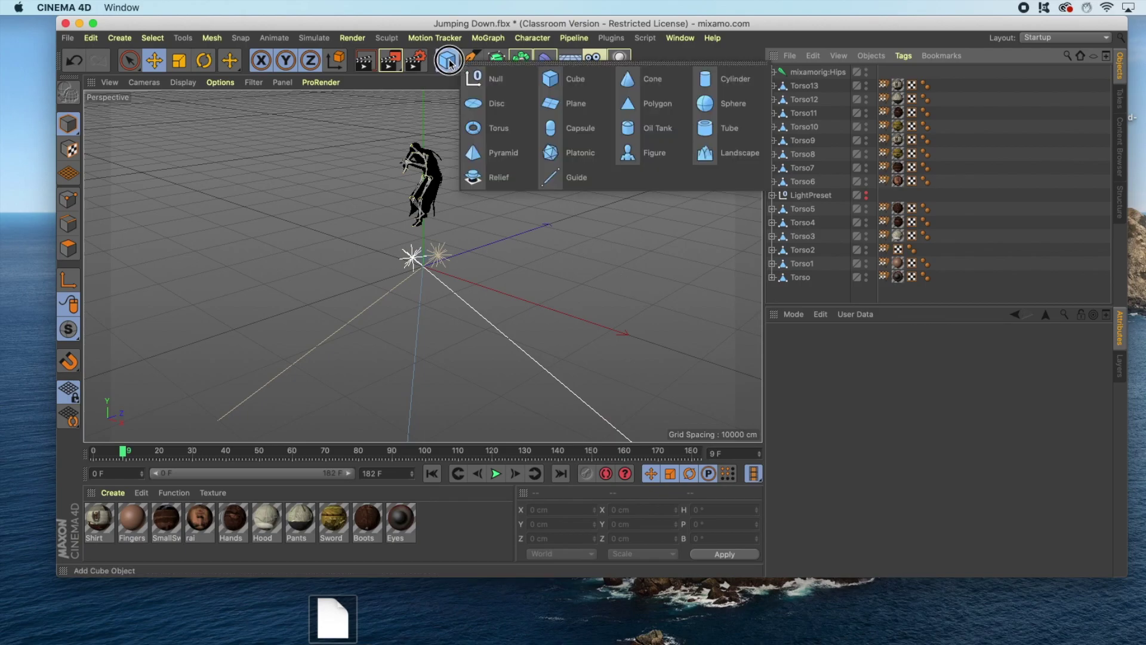
left_click(501, 83)
left_click(801, 292)
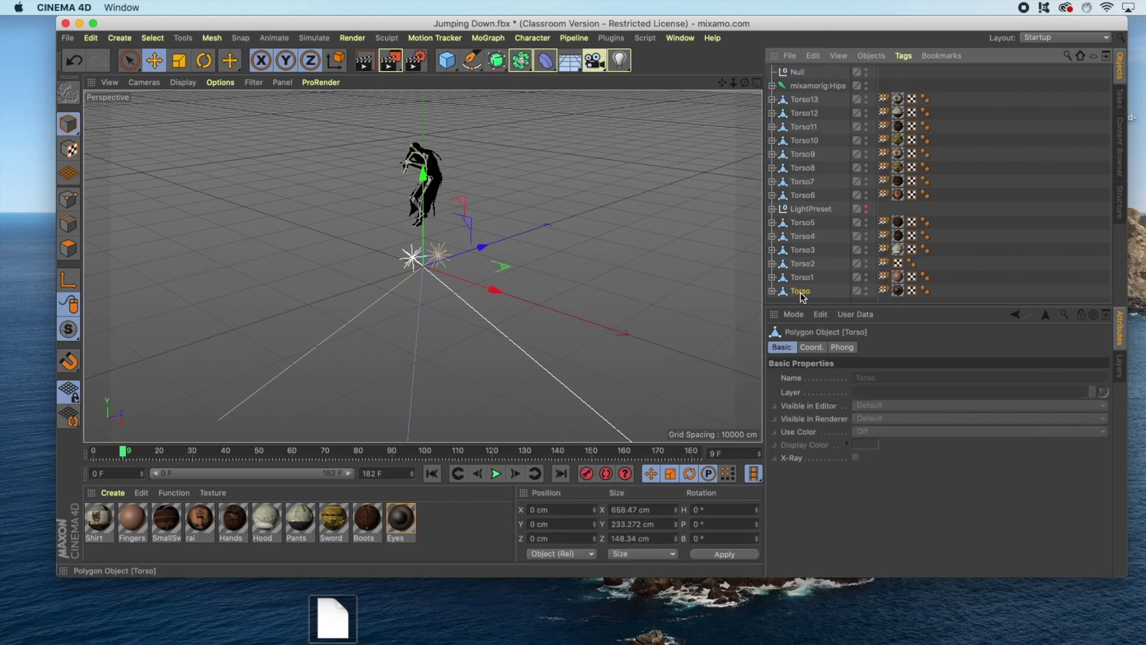
left_click(802, 88, "shift")
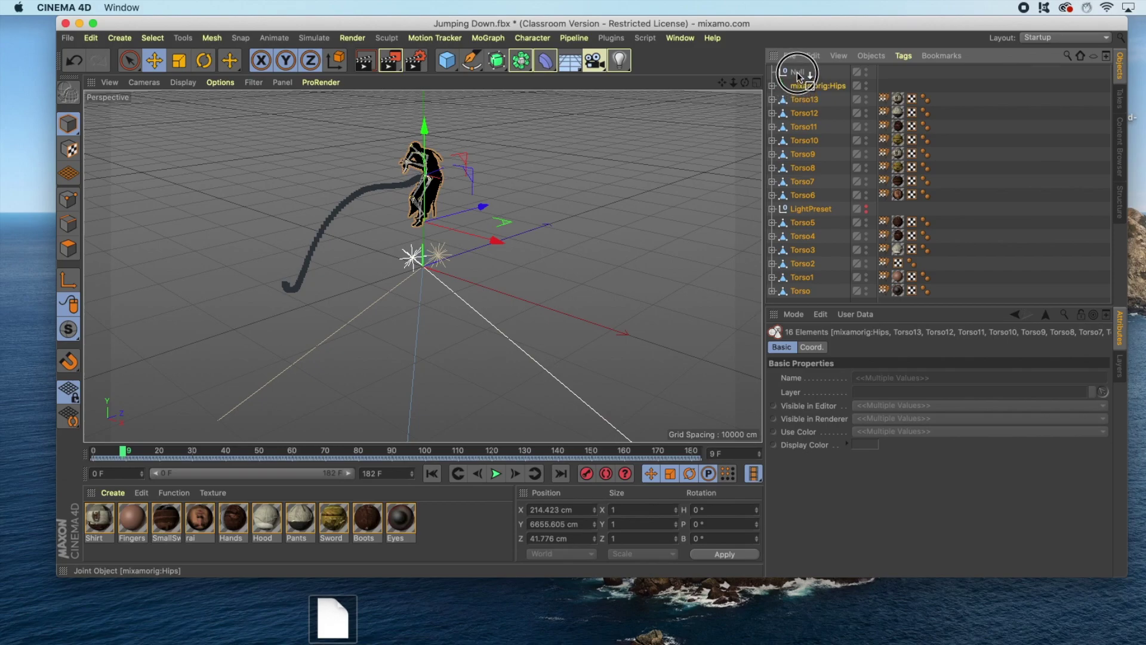
left_click_drag(798, 76, 797, 74)
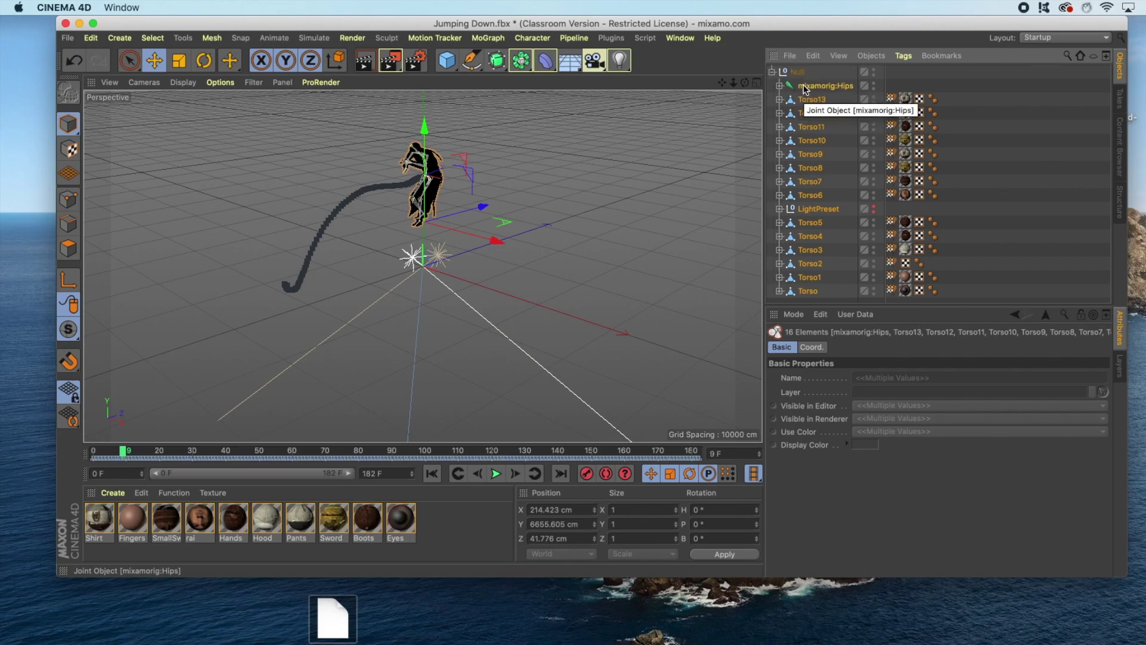
left_click(772, 72)
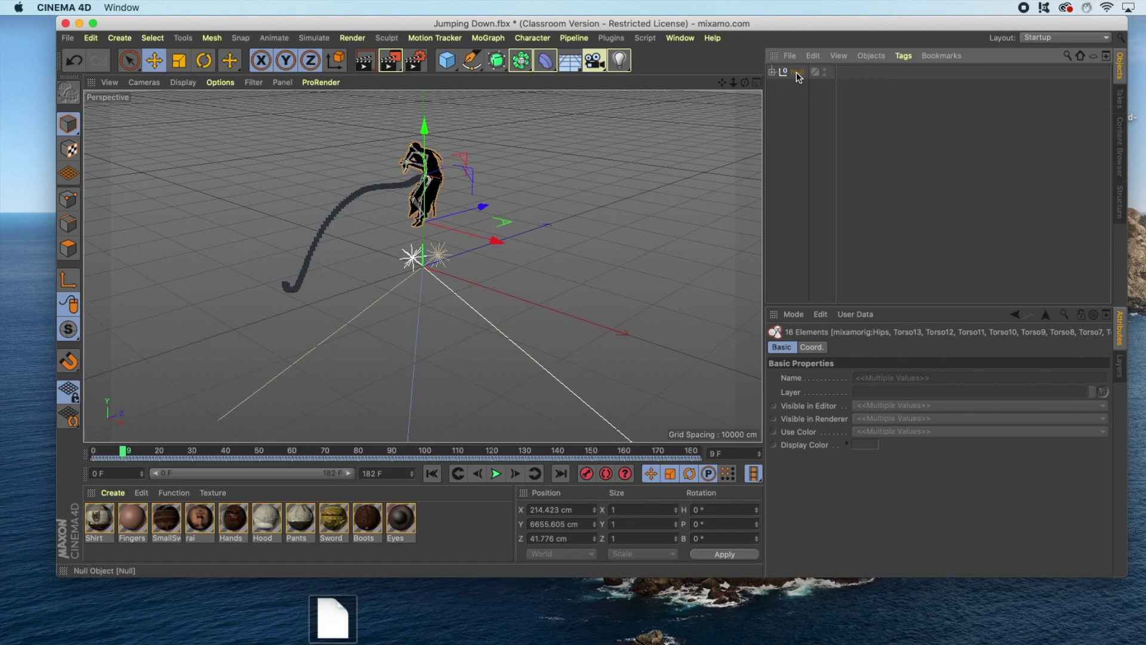
Copy the Null containing the character and paste it into the Untitled 3 scene with the floor and sky
left_click(798, 73)
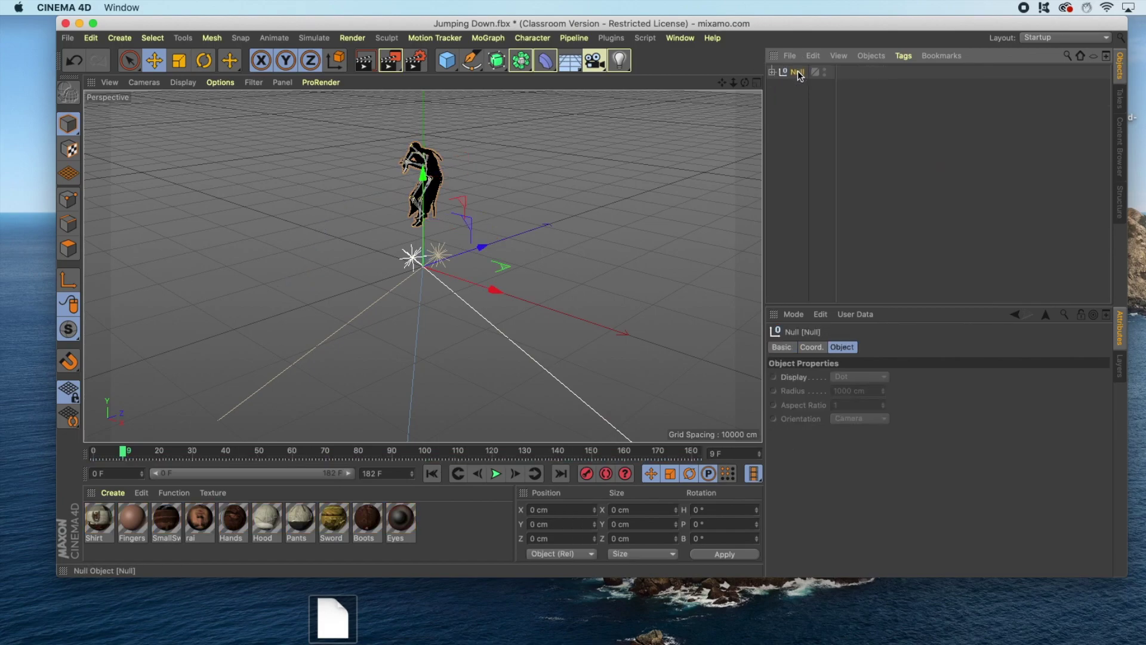
left_click(91, 37)
left_click(111, 124)
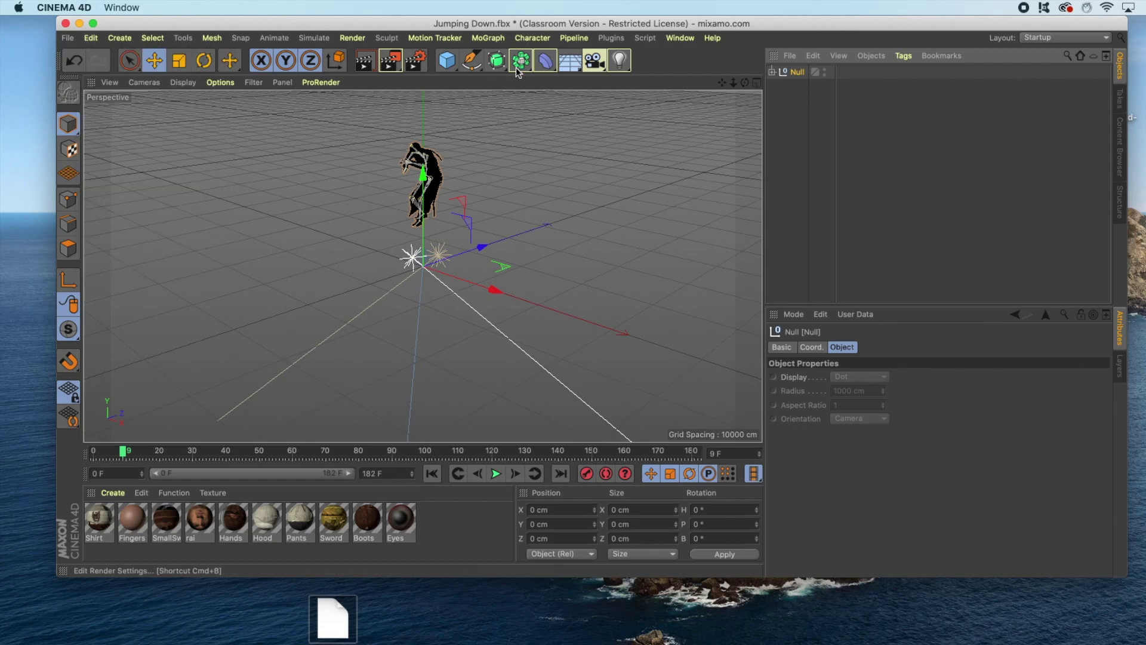
left_click(680, 37)
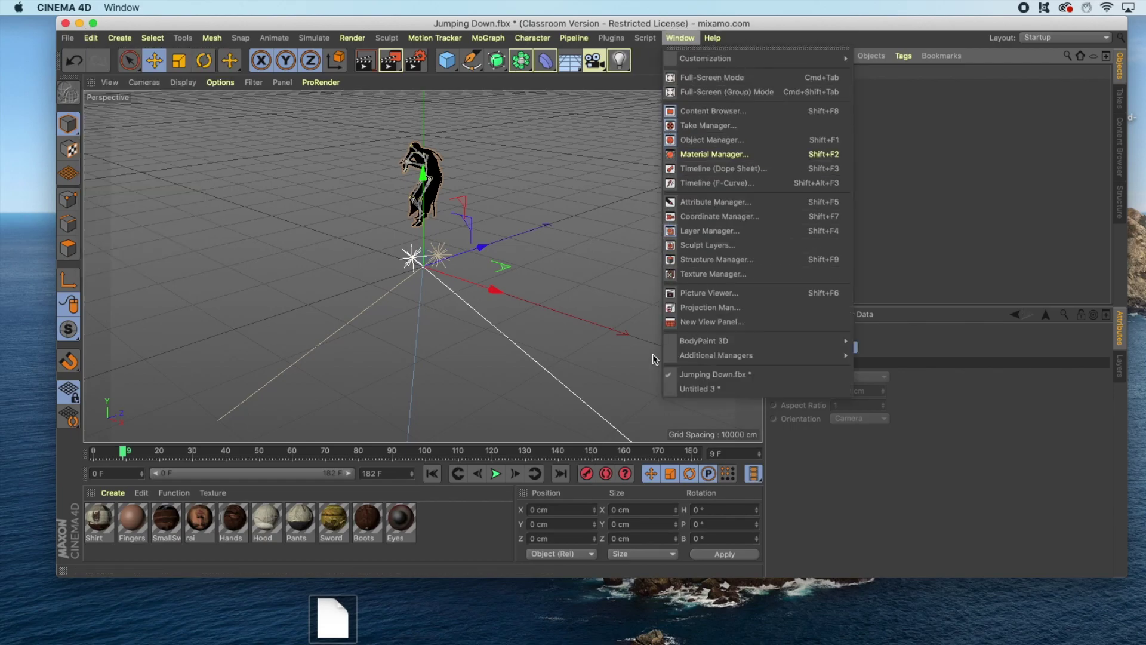
left_click(693, 389)
left_click(91, 38)
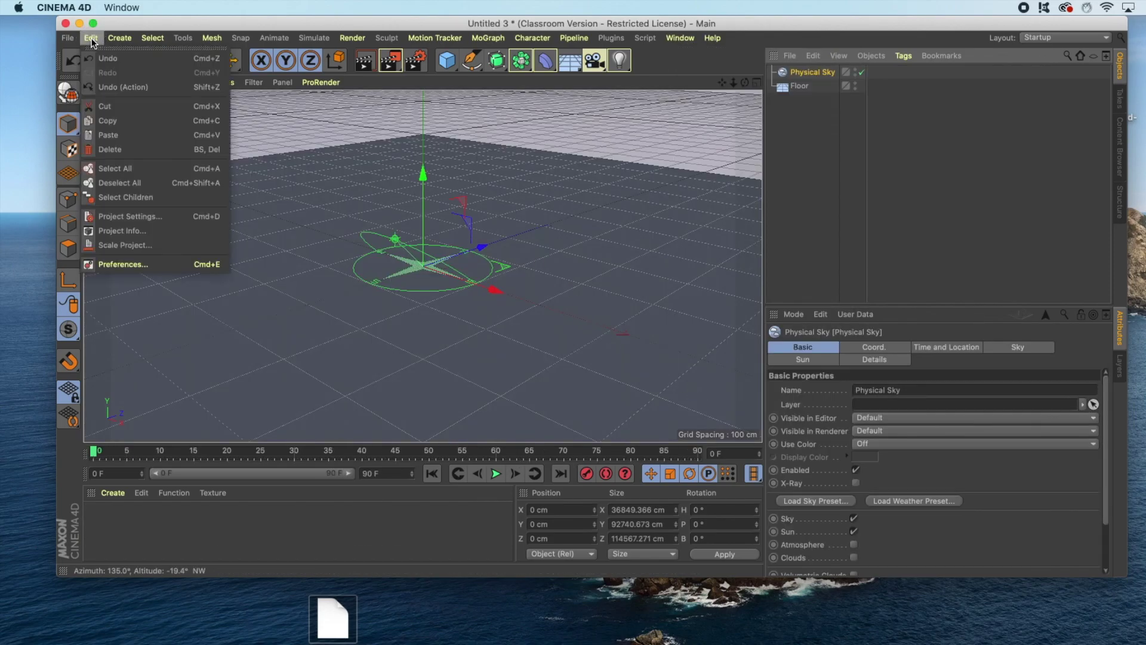
left_click(103, 138)
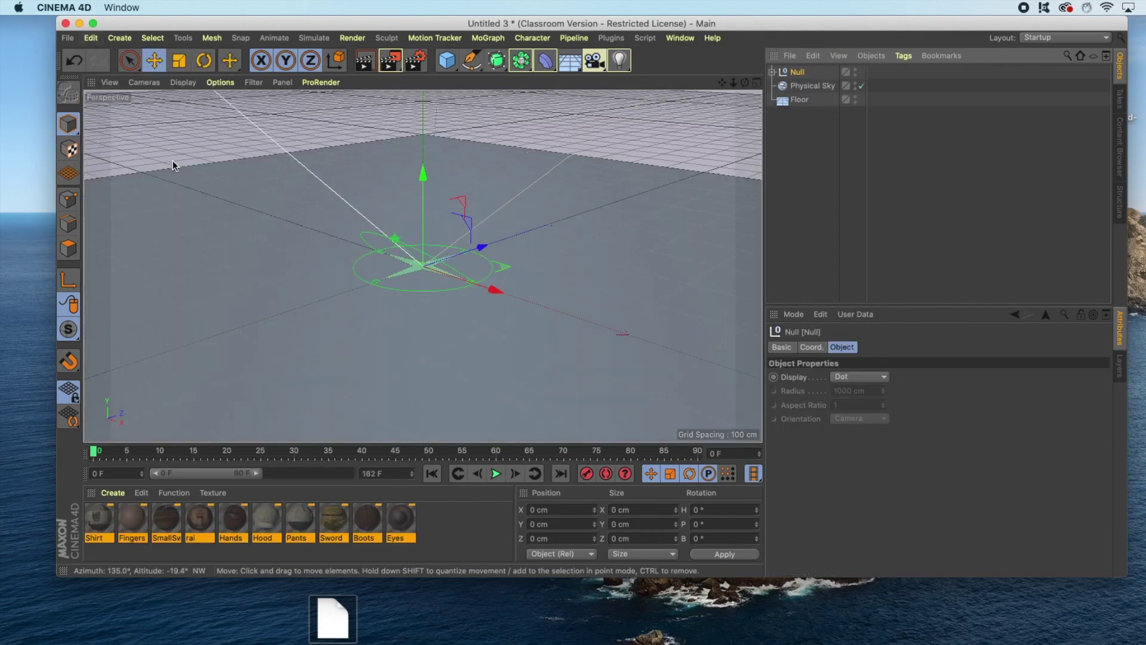
Go to frame 53 and examine the pasted character's size and position in the four-view layout, restoring the Null's selection
left_click(389, 455)
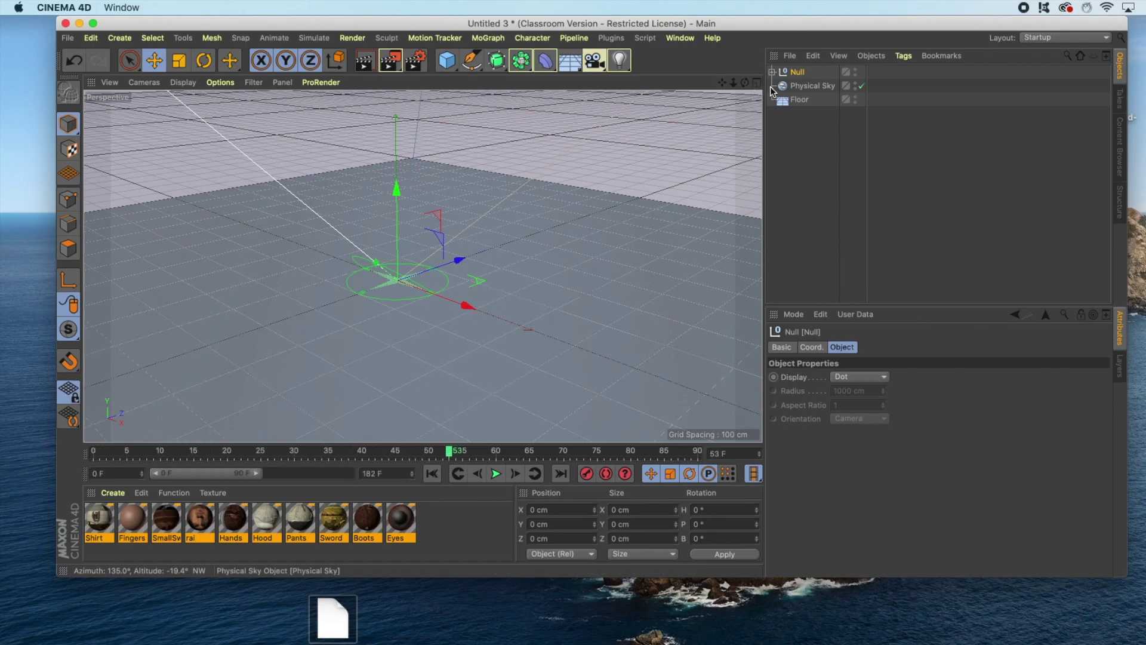
left_click(757, 83)
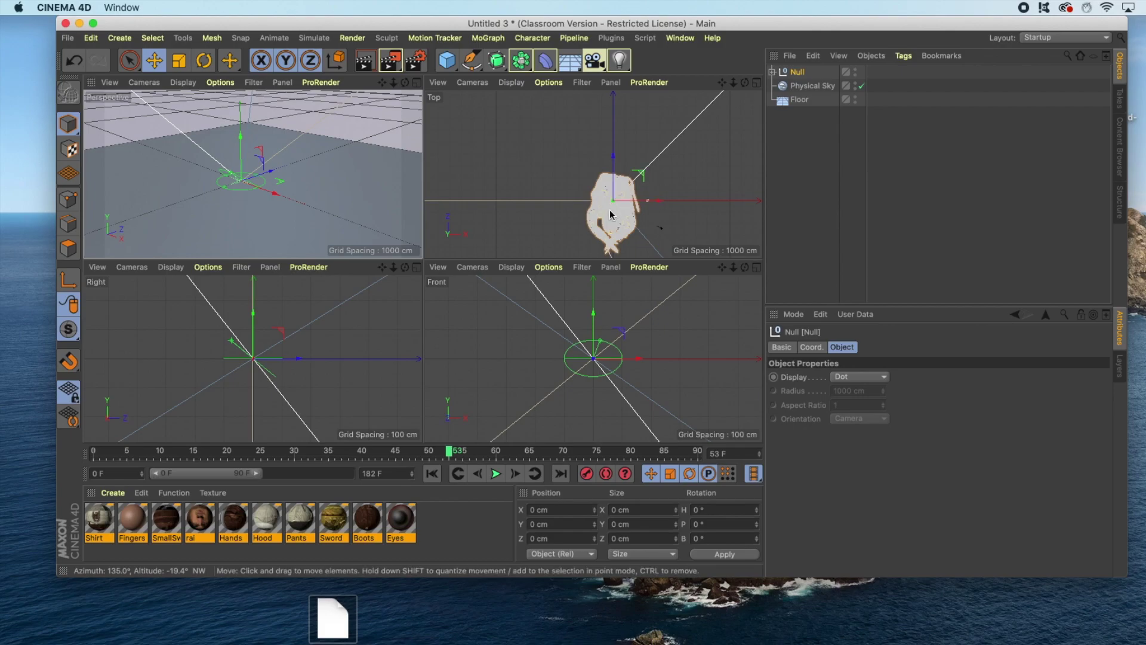
left_click(326, 338)
scroll(325, 336, "down", 5)
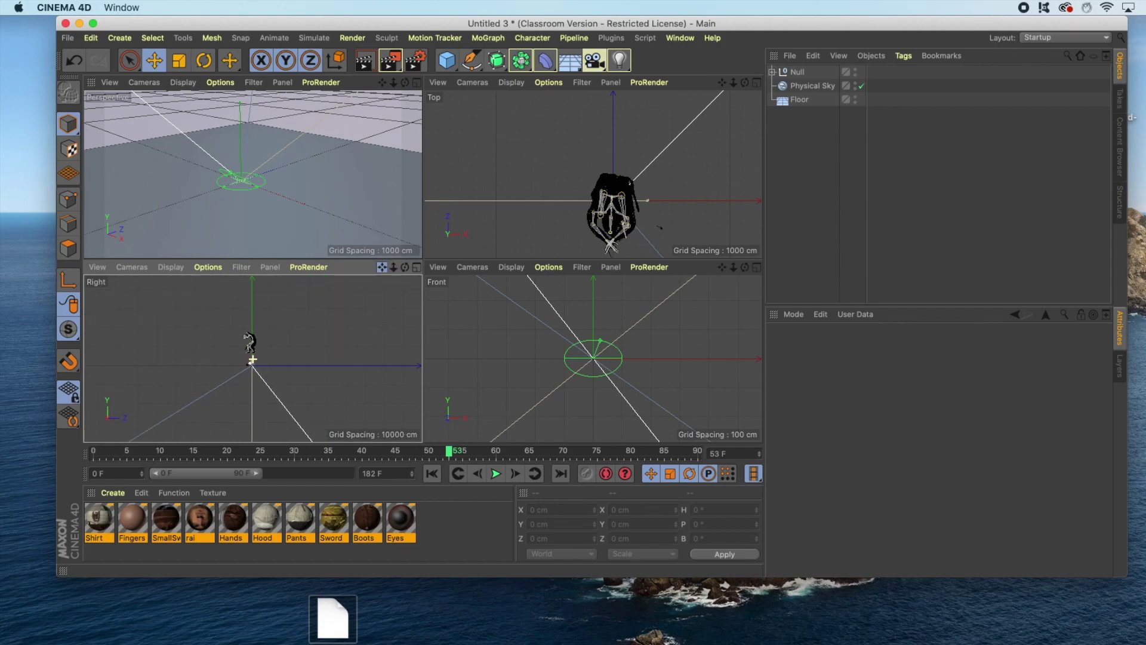
key("super+z")
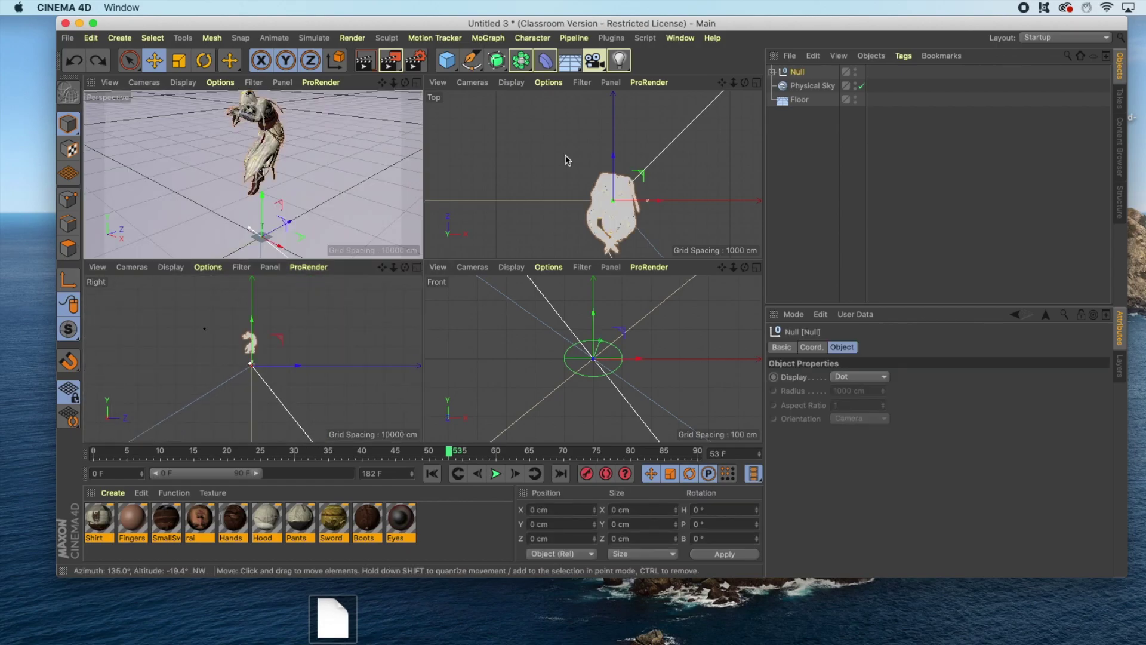
Maximize the perspective view, frame the character's Null and play the animation over the current preview range
left_click(417, 83)
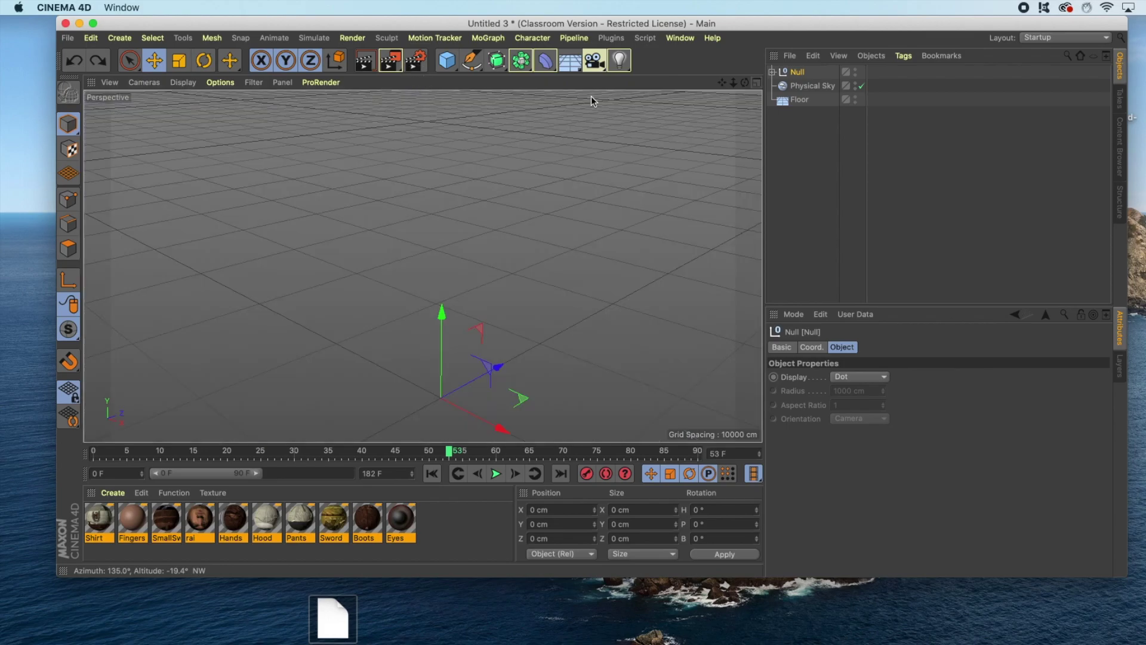
left_click(798, 72)
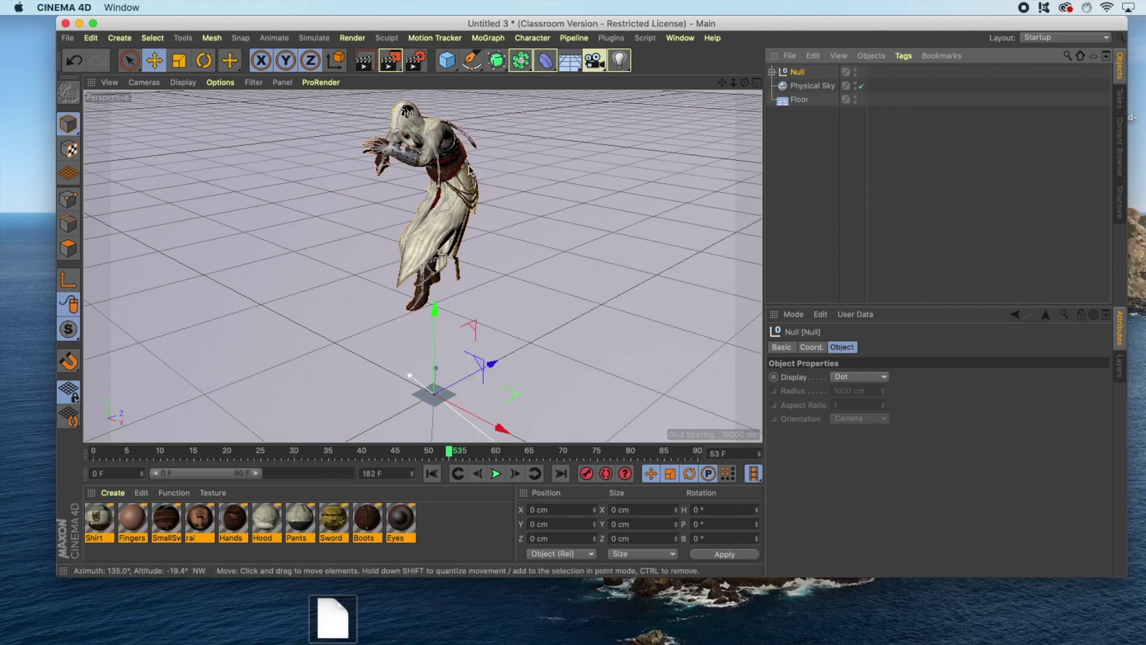
left_click(495, 474)
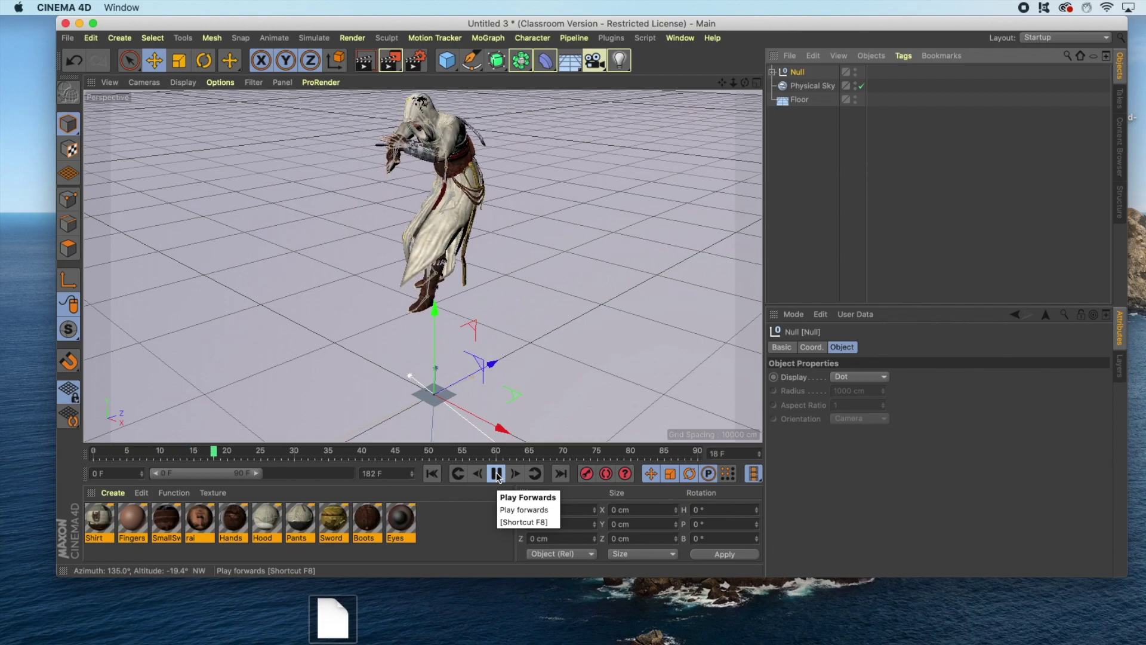
left_click(497, 474)
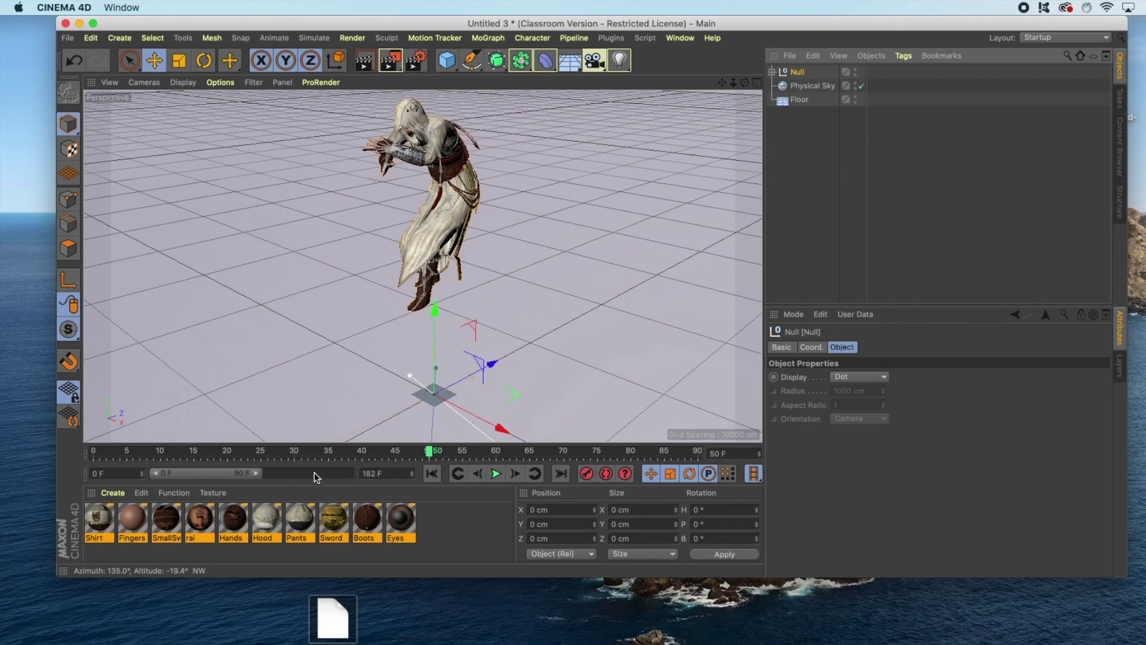
Extend the timeline's preview range to frame 182 and play the full animation
left_click(258, 474)
left_click_drag(261, 477, 358, 478)
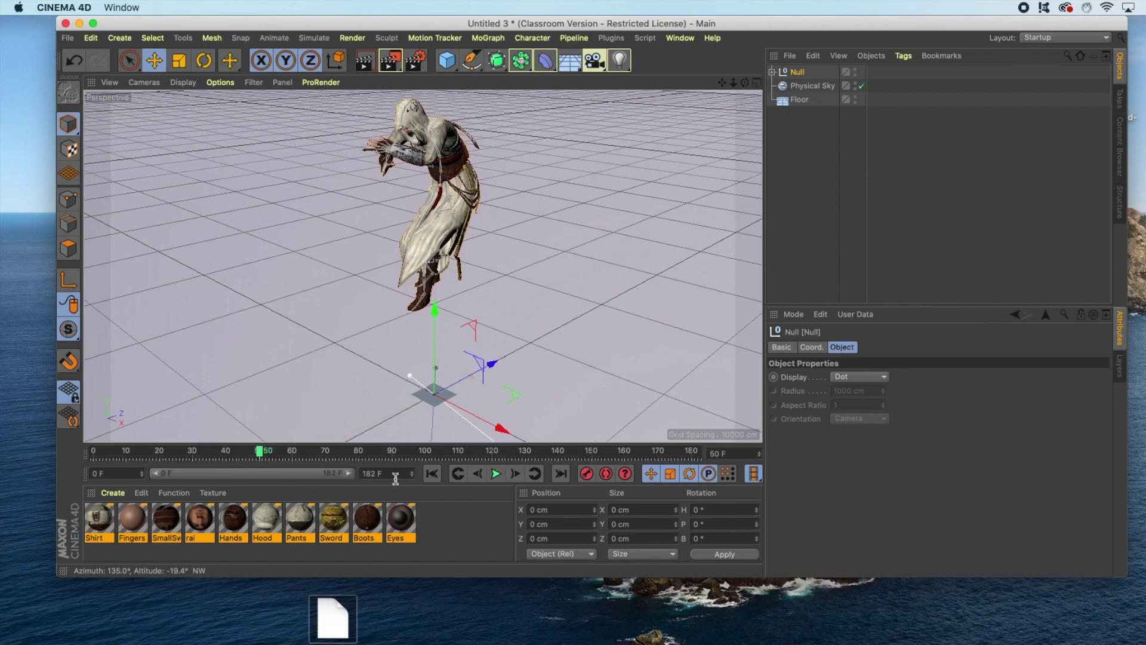
left_click(497, 476)
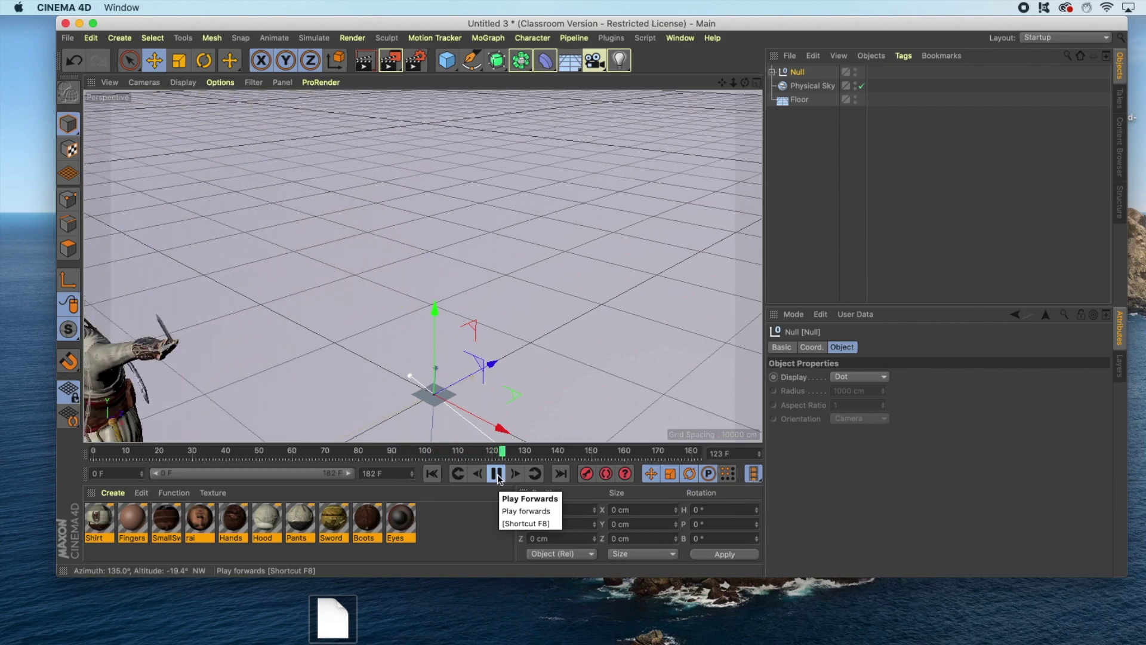
key("super+z")
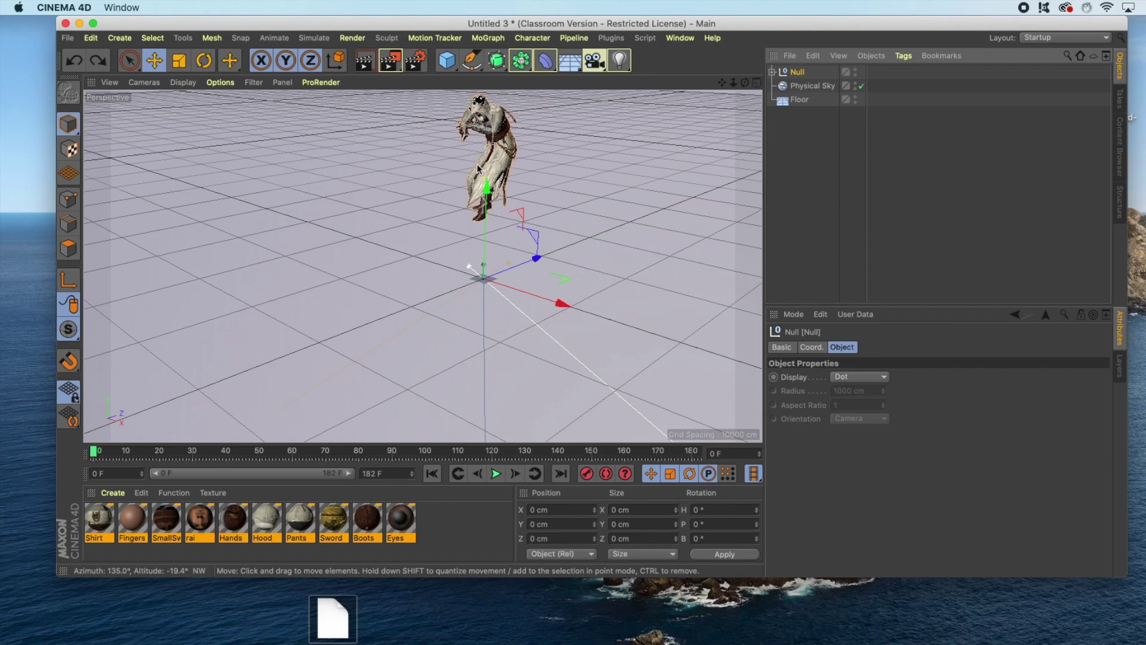
Add a cube beneath the character and scale it uniformly to about 13355 cm as a platform
left_click_drag(447, 60, 549, 77)
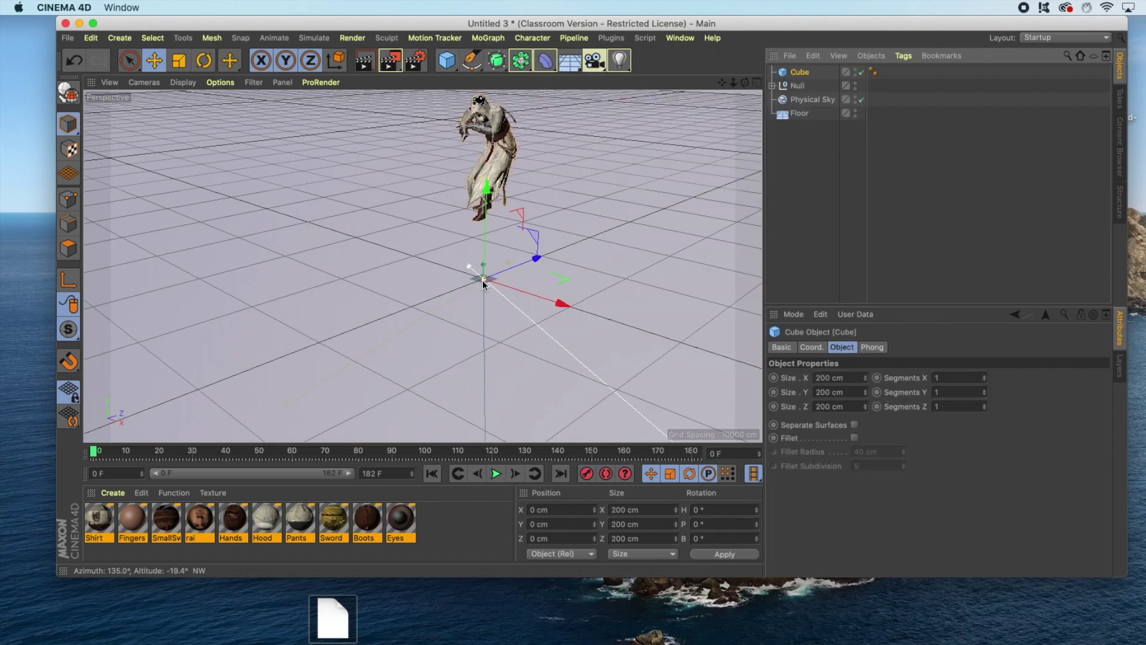
left_click(179, 62)
left_click_drag(554, 253, 621, 192)
left_click_drag(591, 371, 557, 294)
Play the jump against the cube, return to frame 0 and check the cube's placement in the four-view layout
left_click(496, 474)
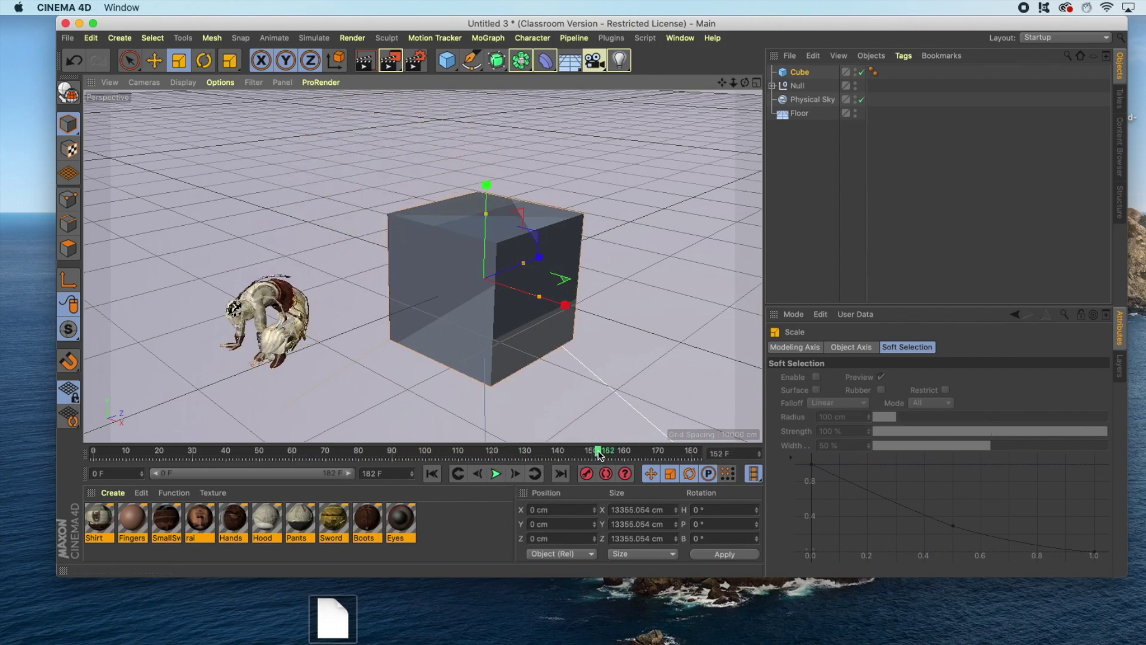
left_click(120, 454)
left_click_drag(120, 456, 94, 454)
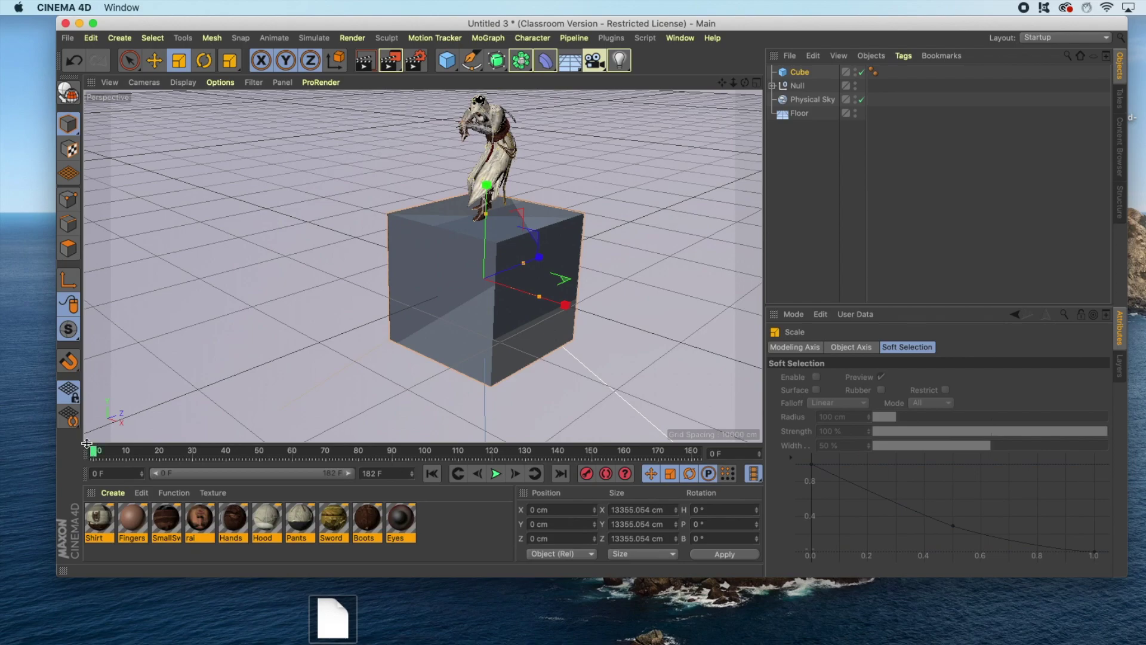
left_click(757, 83)
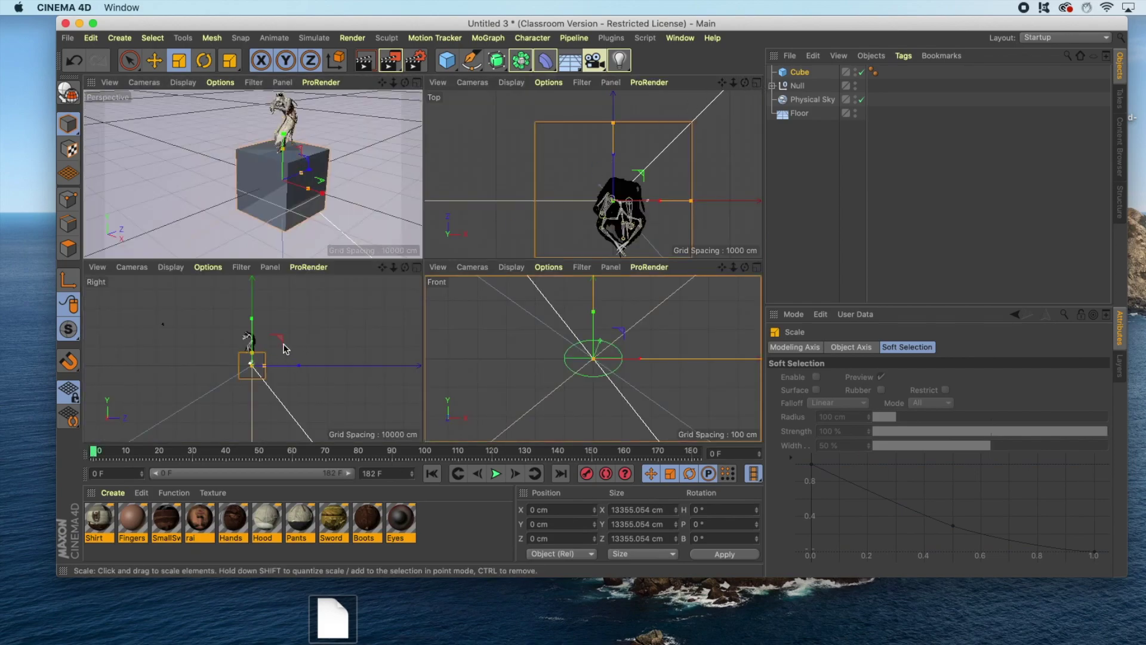
middle_click(409, 233)
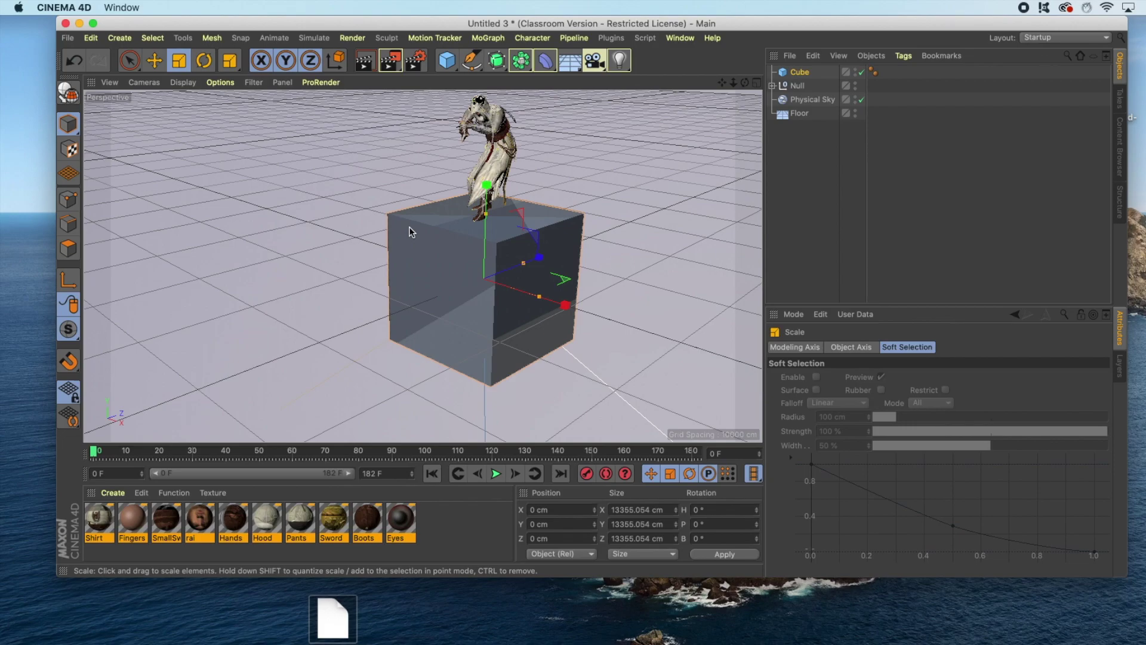
left_click(154, 60)
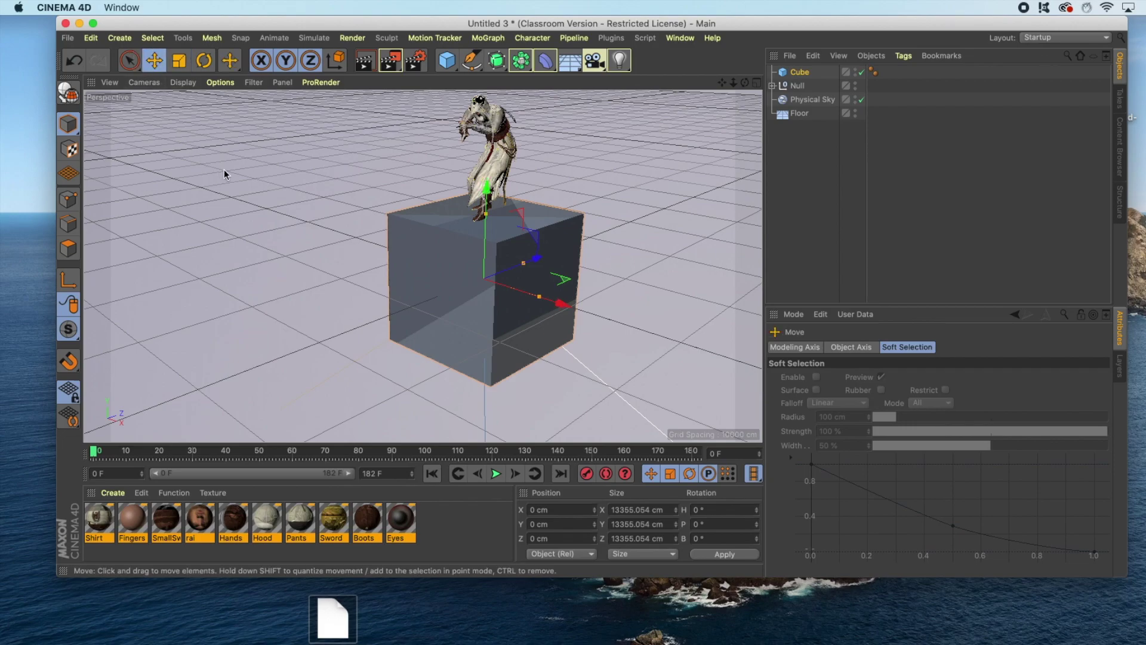
left_click(224, 169)
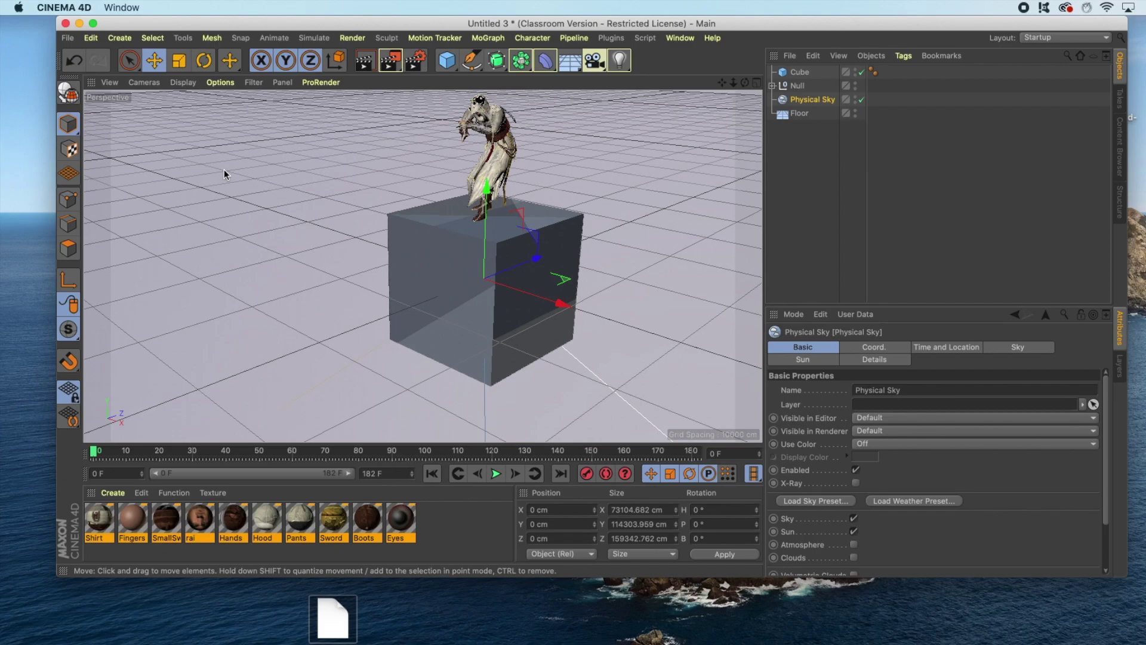
Load the Granite - Chinese Polished material from the Stone folder of the Visualize material presets into the scene
left_click(1120, 146)
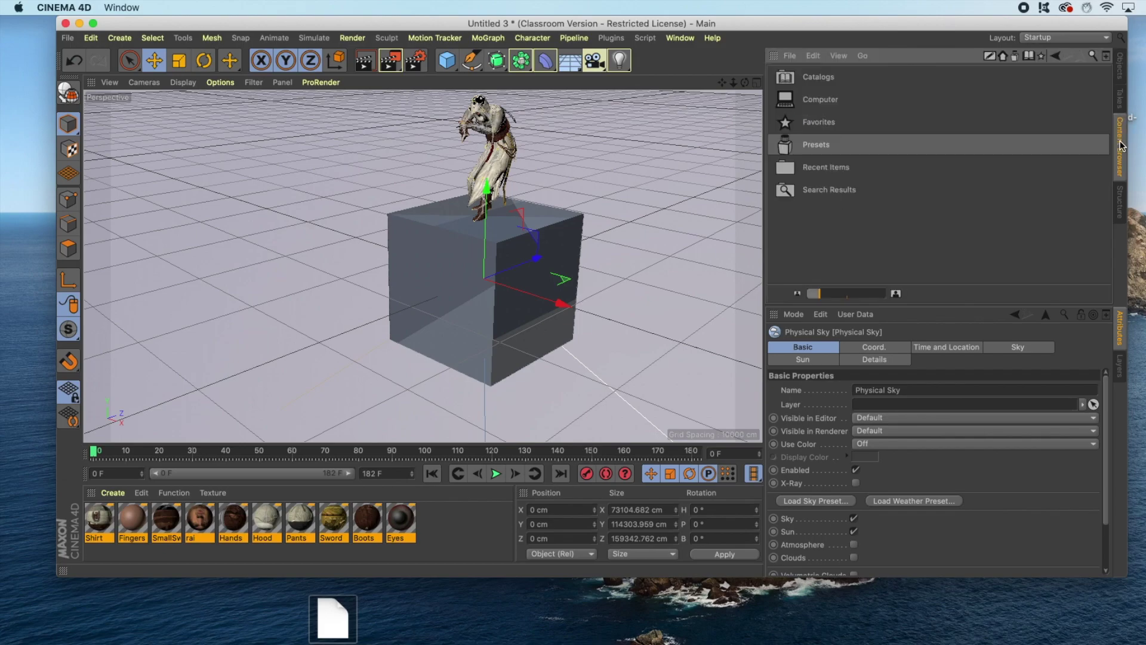
double_click(816, 148)
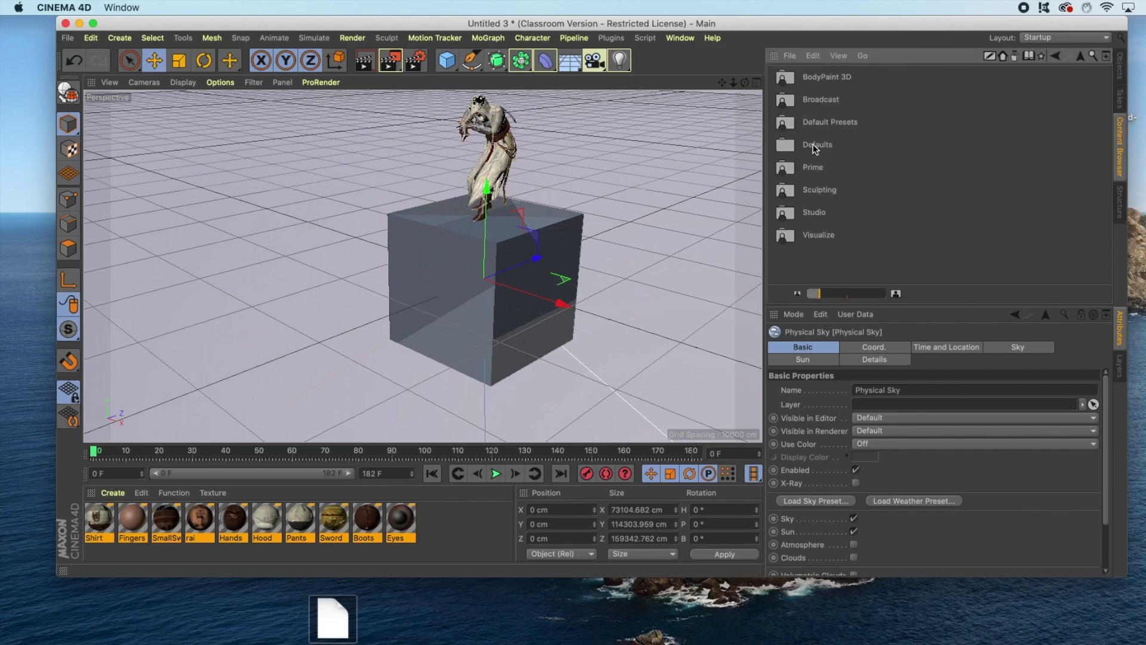
double_click(816, 235)
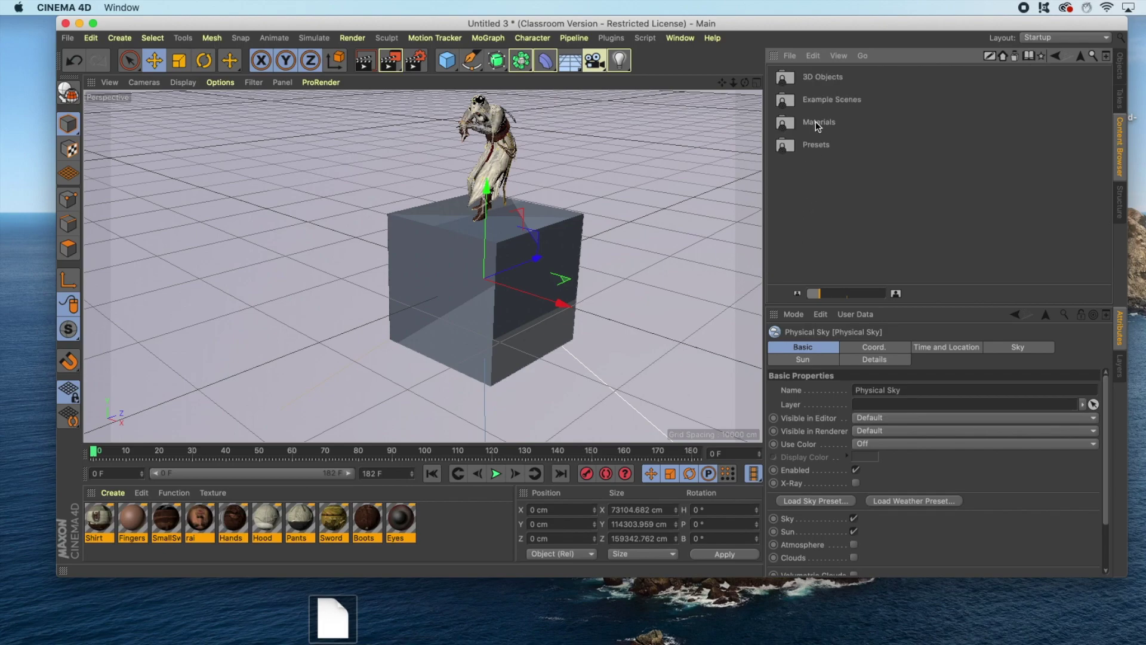
double_click(815, 121)
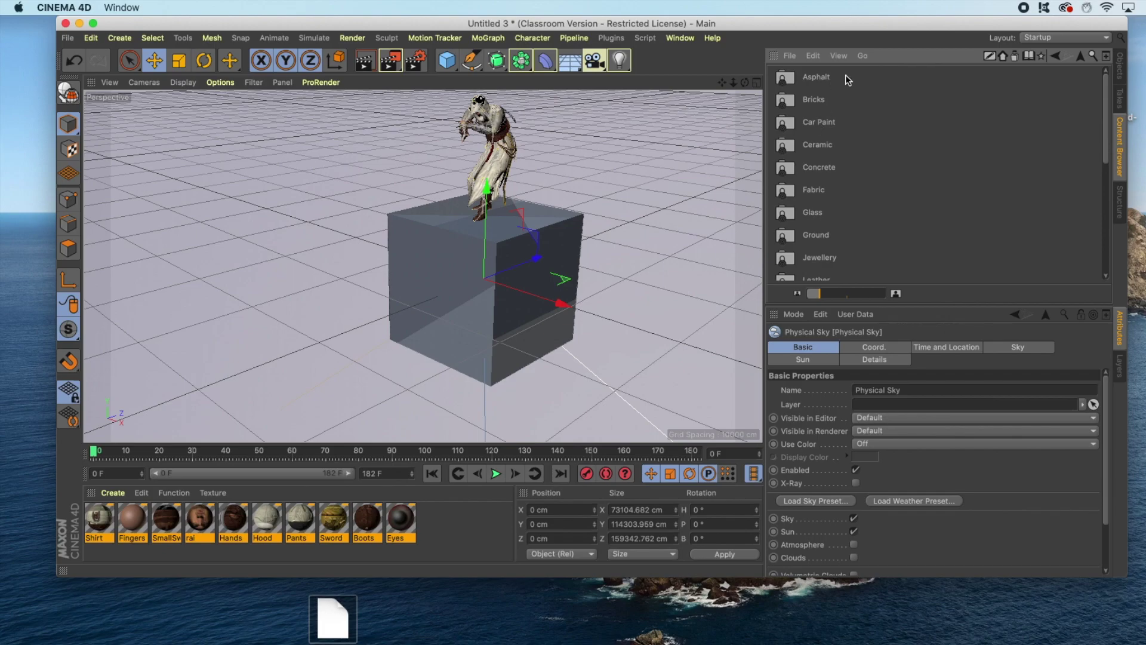
left_click_drag(1111, 110, 1115, 179)
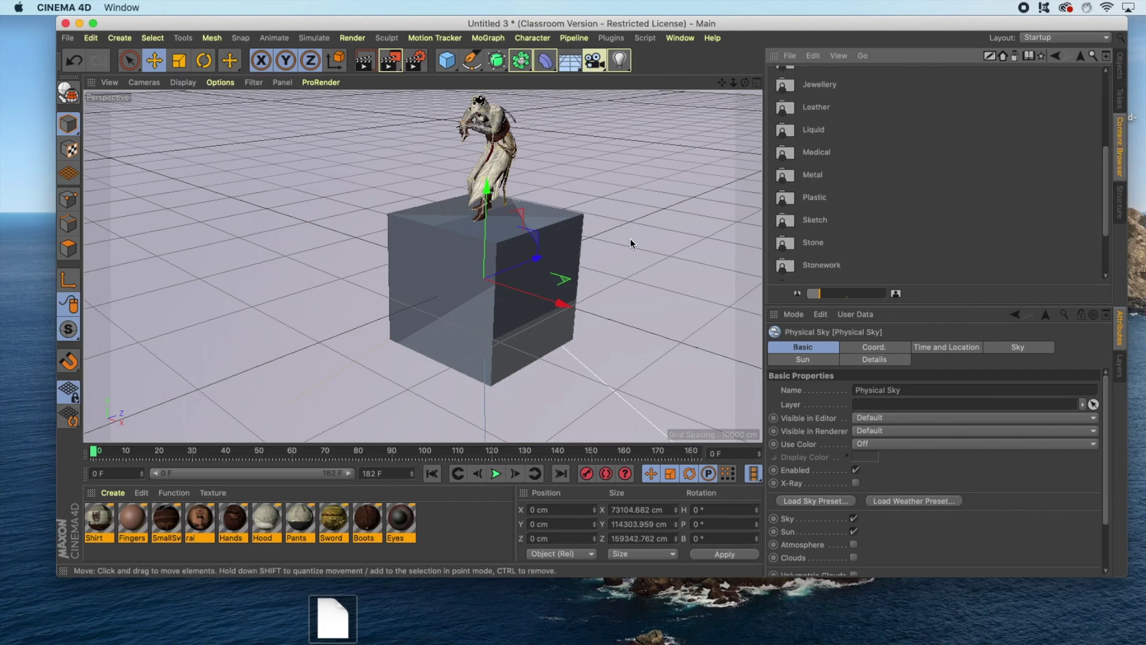
double_click(798, 247)
double_click(794, 190)
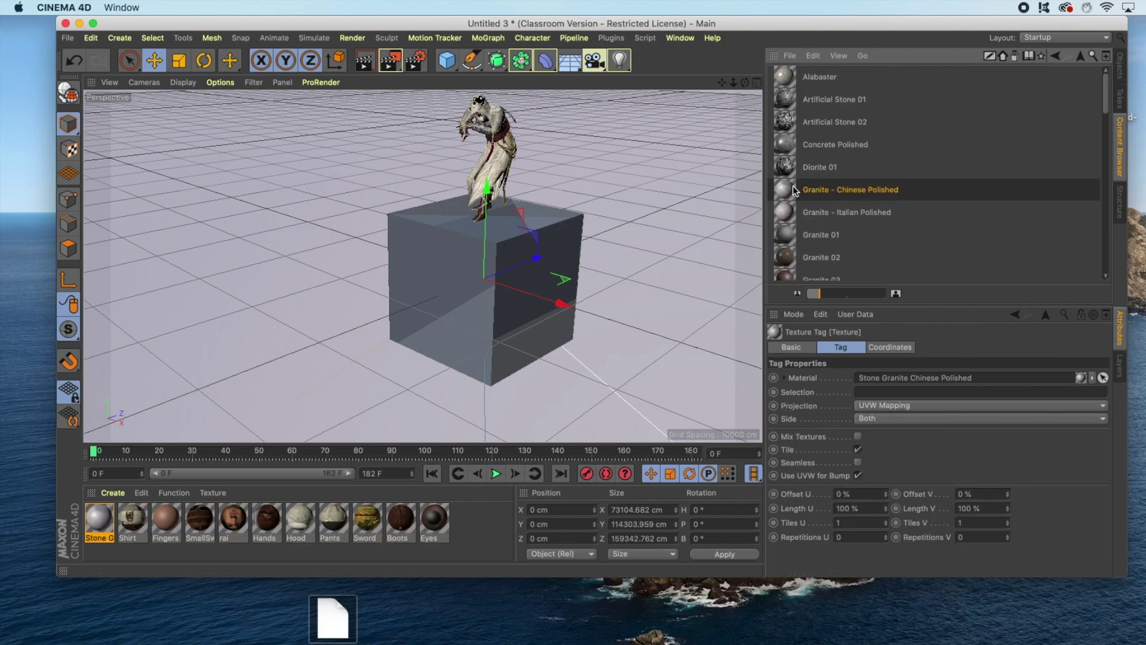
left_click_drag(791, 191, 94, 529)
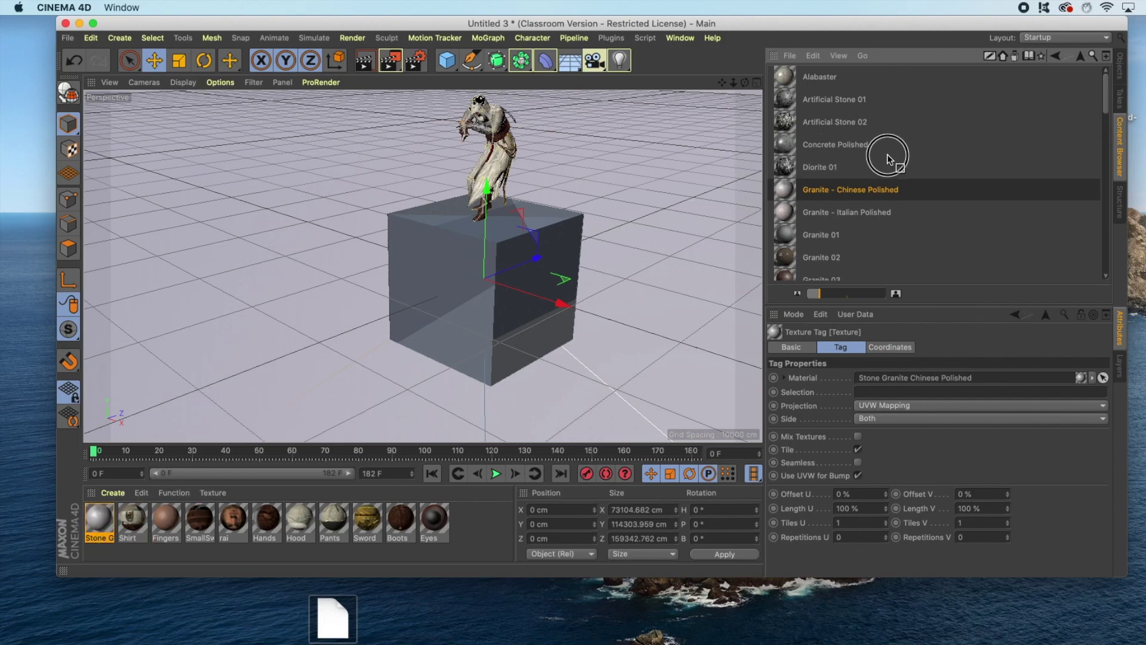
Apply the Stone Granite Chinese Polished material to the cube and render the perspective view as a check
left_click(1120, 71)
left_click_drag(96, 524, 803, 72)
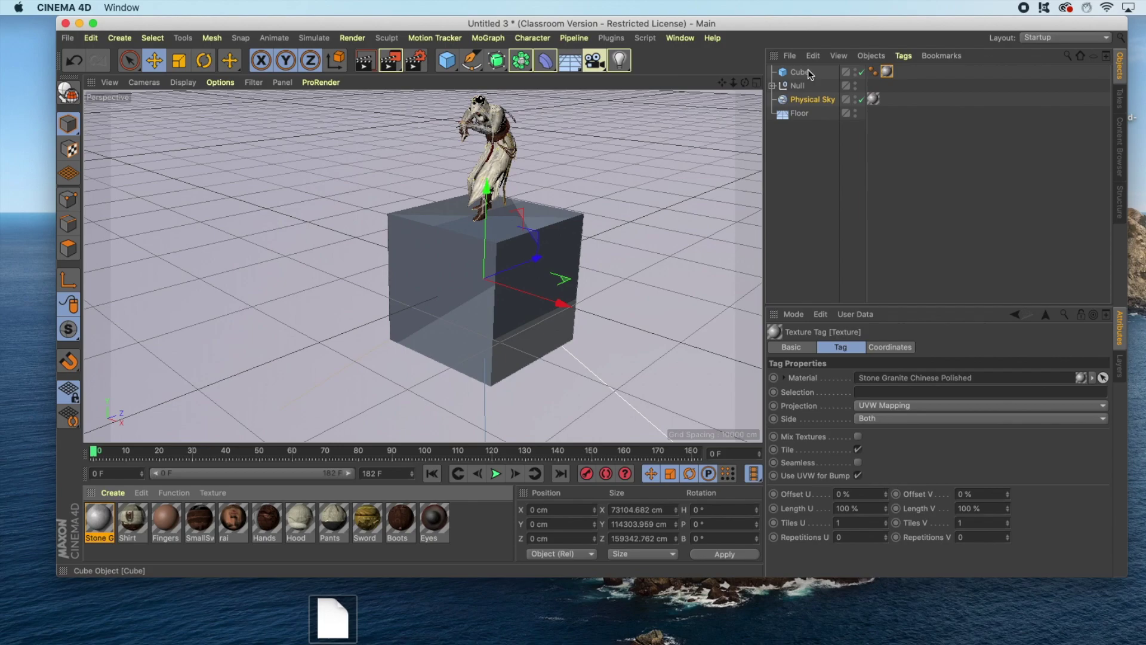
left_click(364, 61)
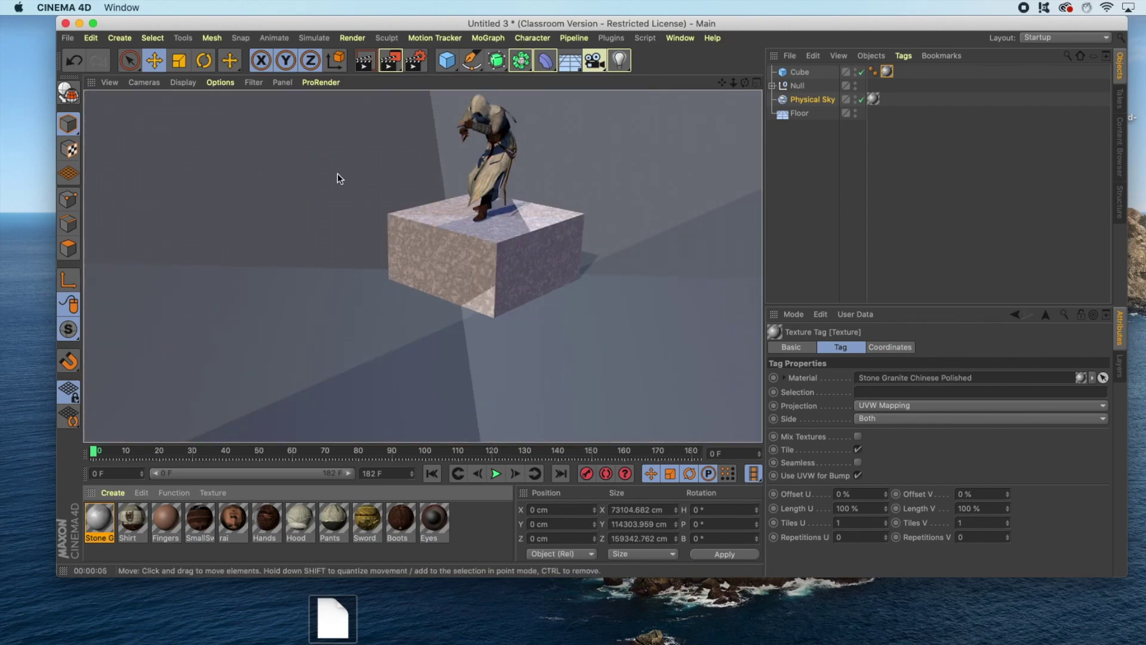
left_click(337, 174)
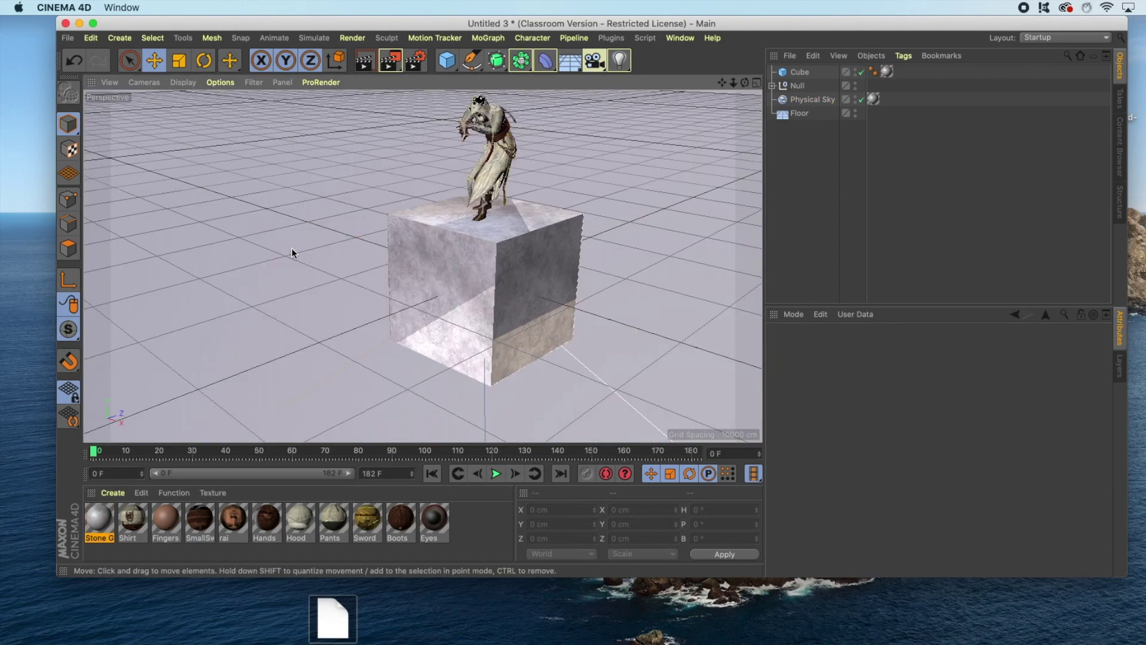
Apply the Sand 01 - Procedural material from the Ground folder of the Visualize presets to the floor
left_click(1119, 166)
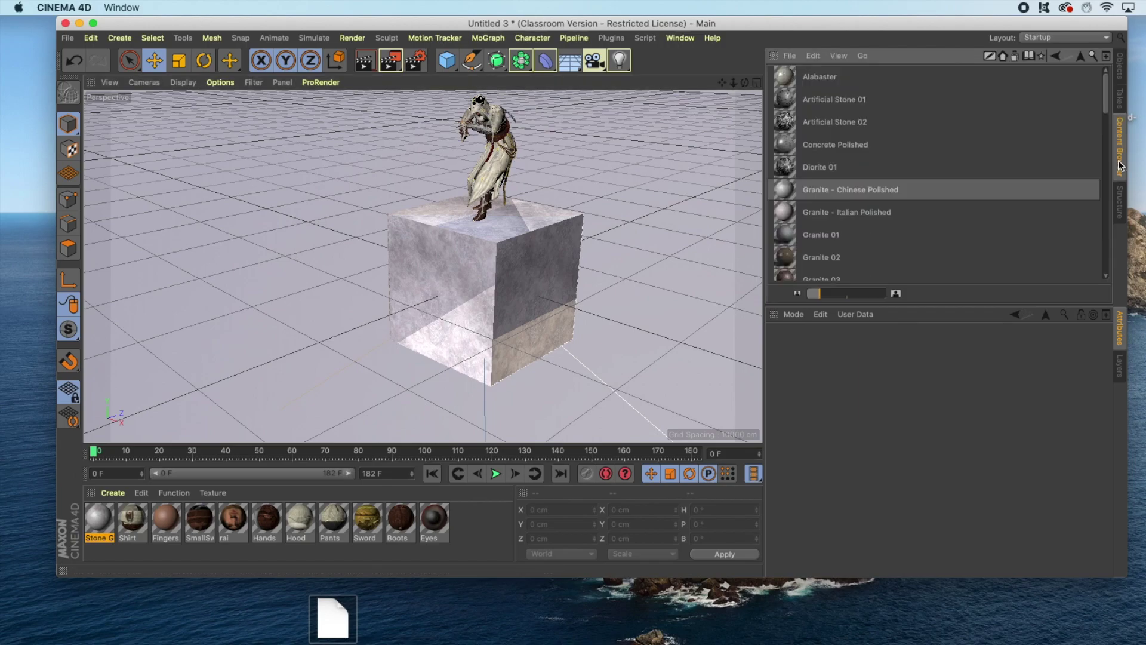
left_click(1081, 56)
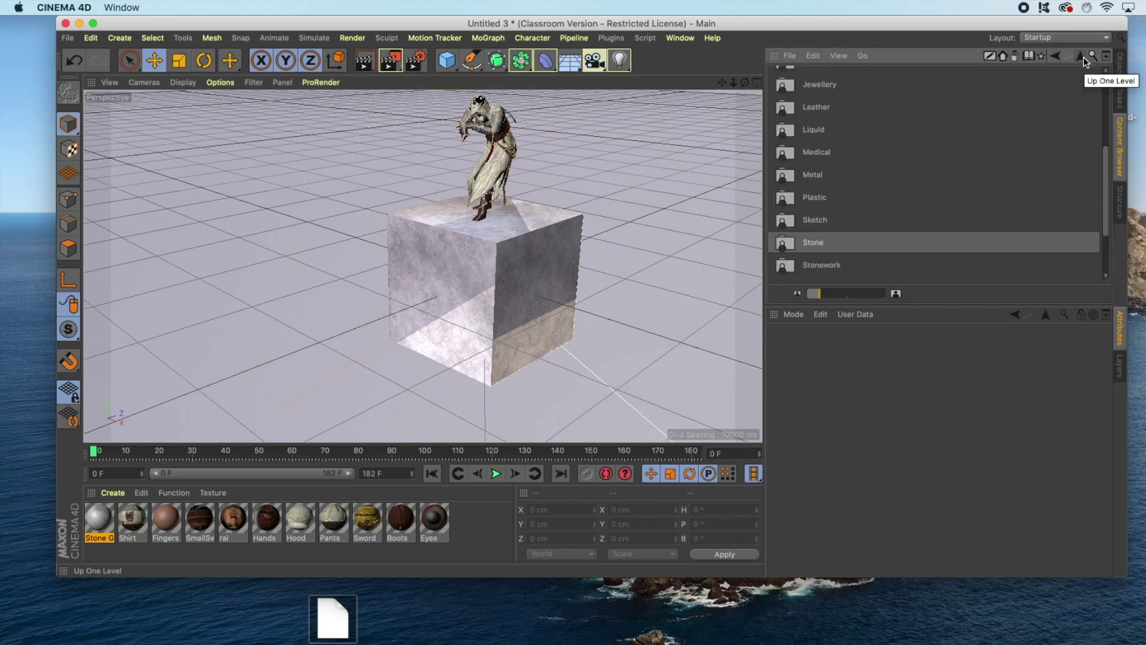
scroll(1106, 188, "up", 2)
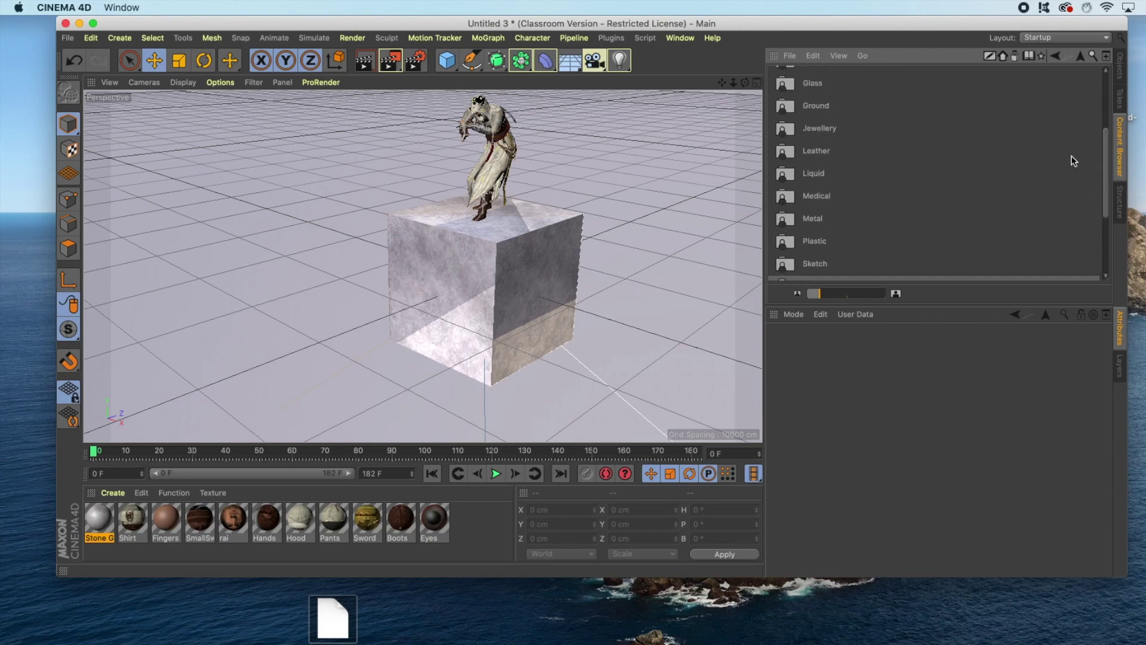
double_click(816, 106)
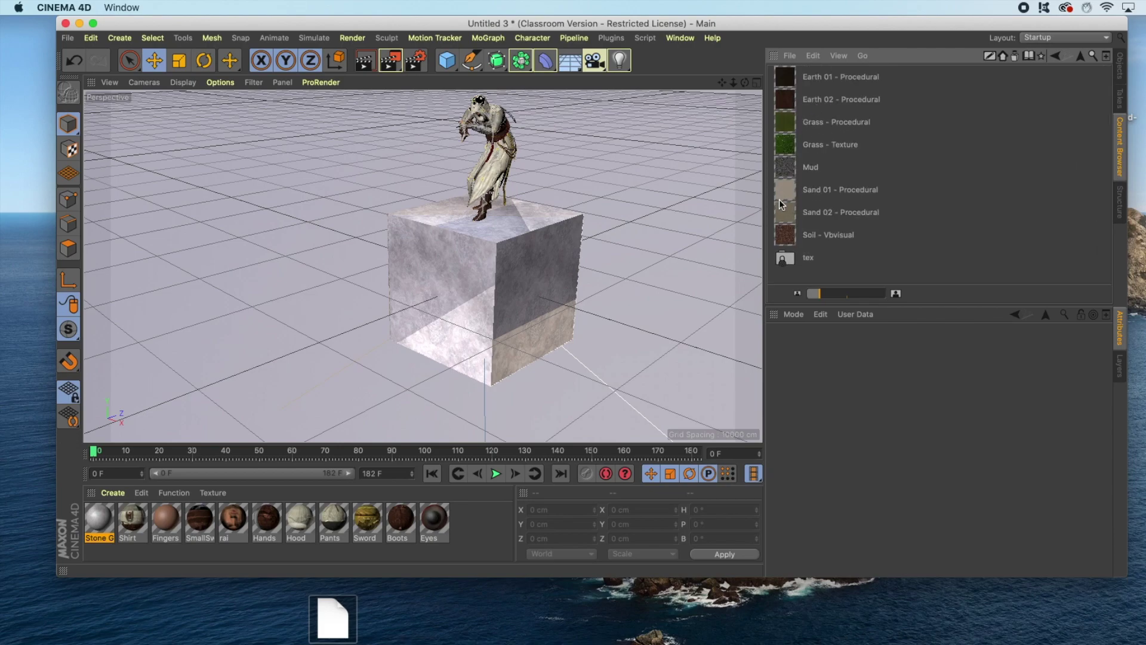
left_click_drag(788, 191, 292, 313)
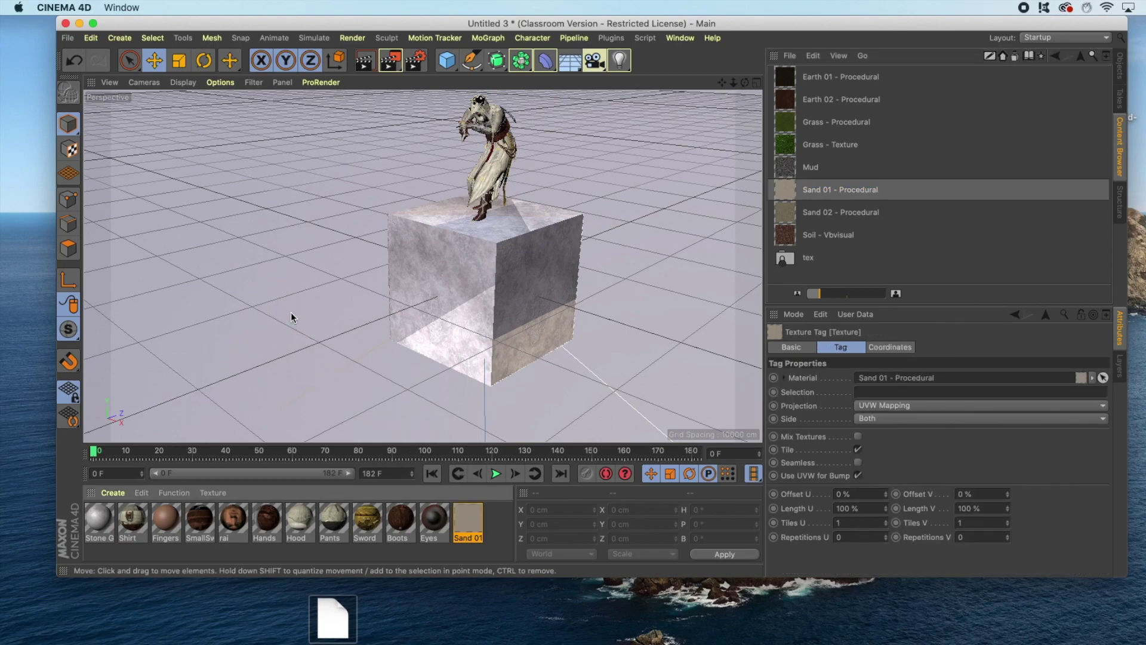
left_click(1119, 66)
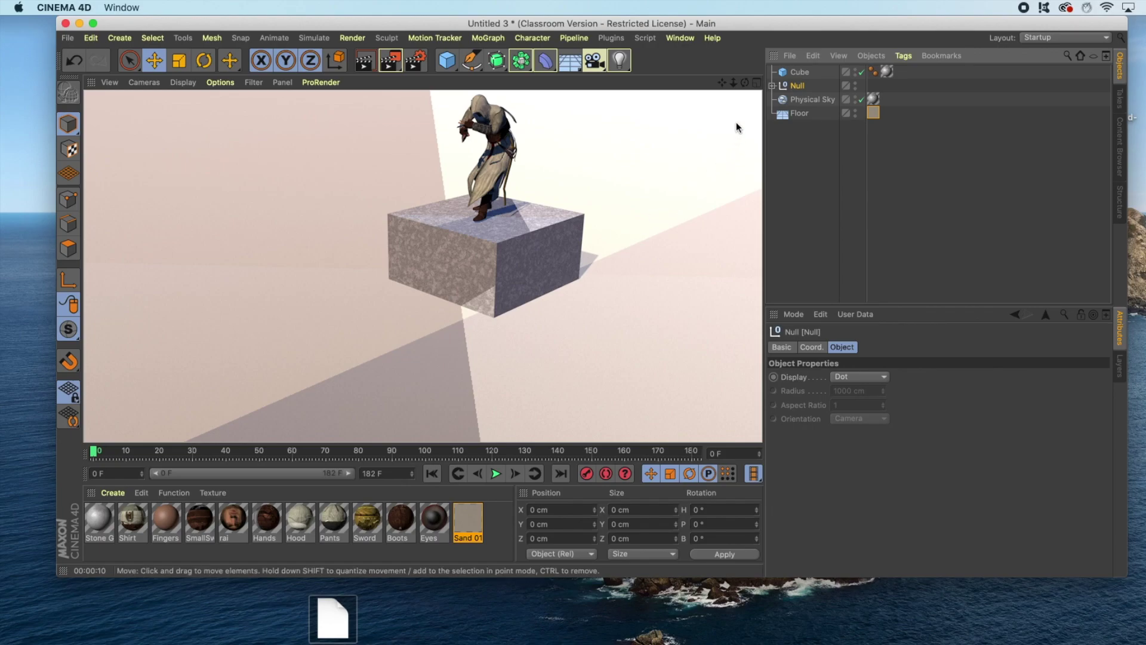
Delete the LightPreset object from the character's Null, collapse the group and render the perspective view
left_click(773, 86)
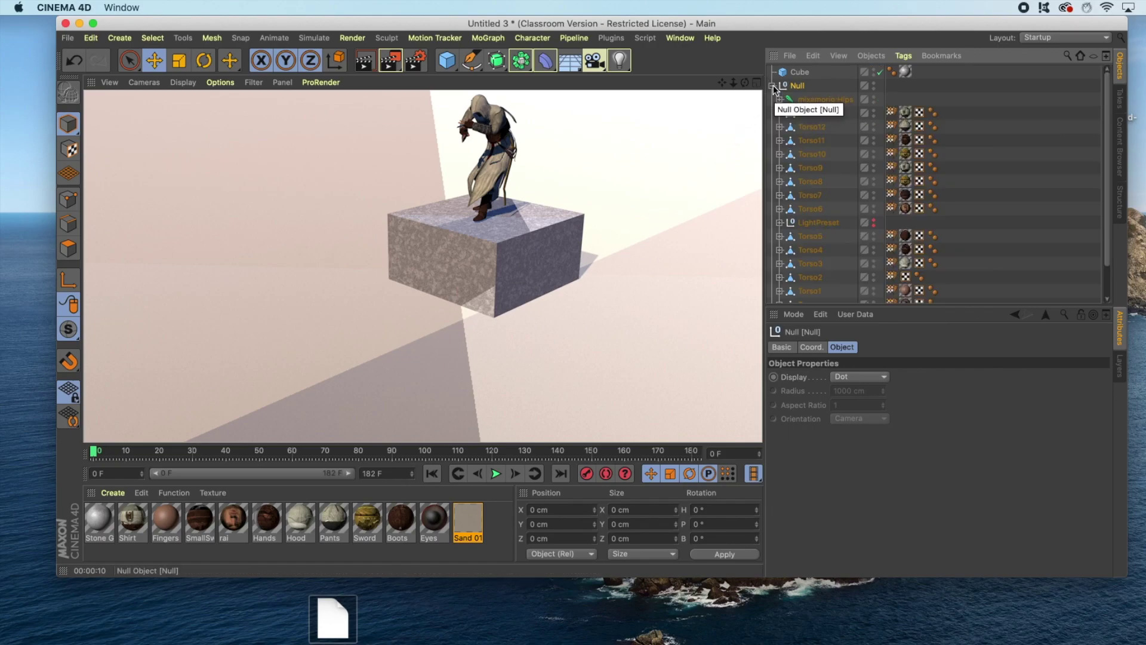
left_click(811, 224)
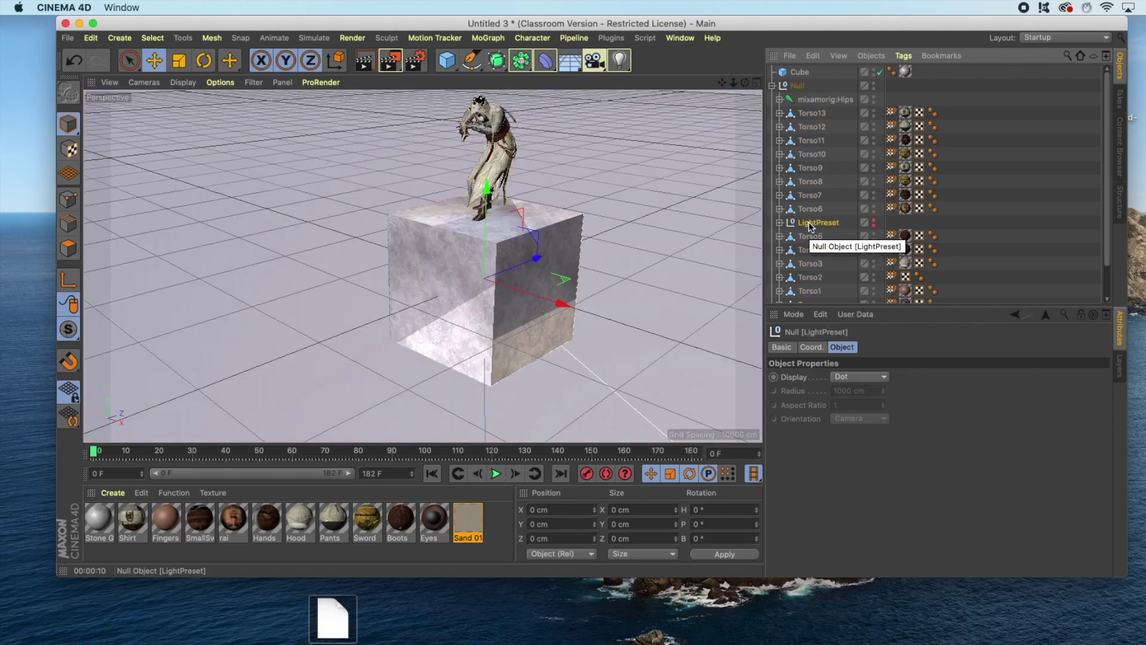
key("Delete")
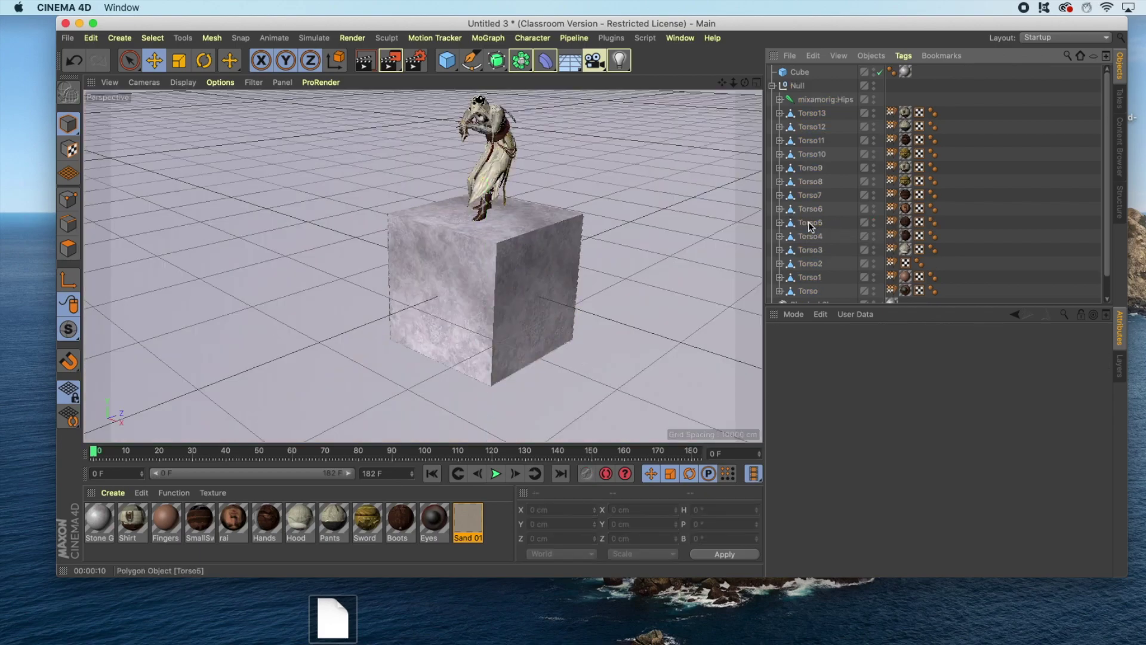
left_click(773, 86)
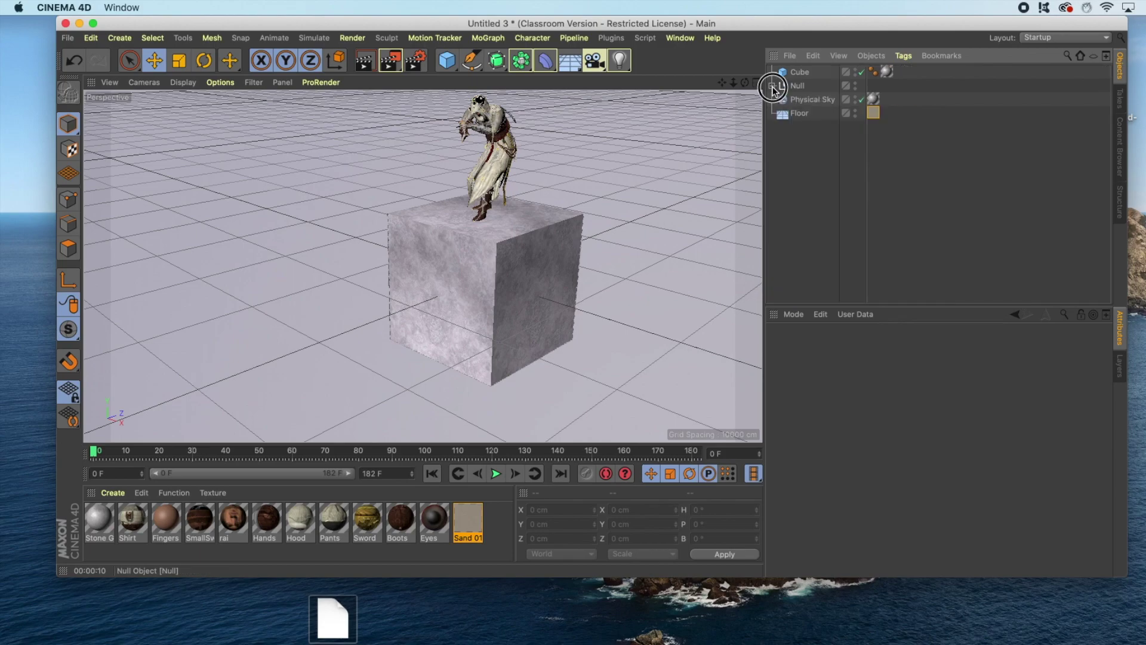
left_click(365, 59)
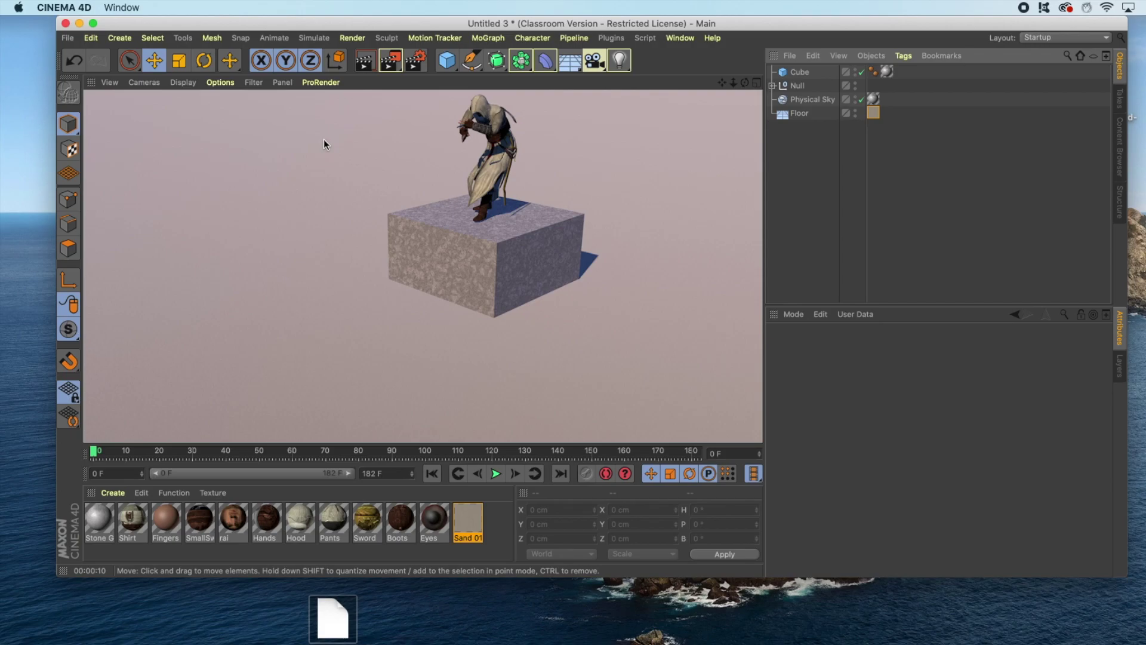
Load the red cloudy sky preset into the Physical Sky and render the perspective view from a lower angle
left_click_drag(323, 139, 647, 235, "alt")
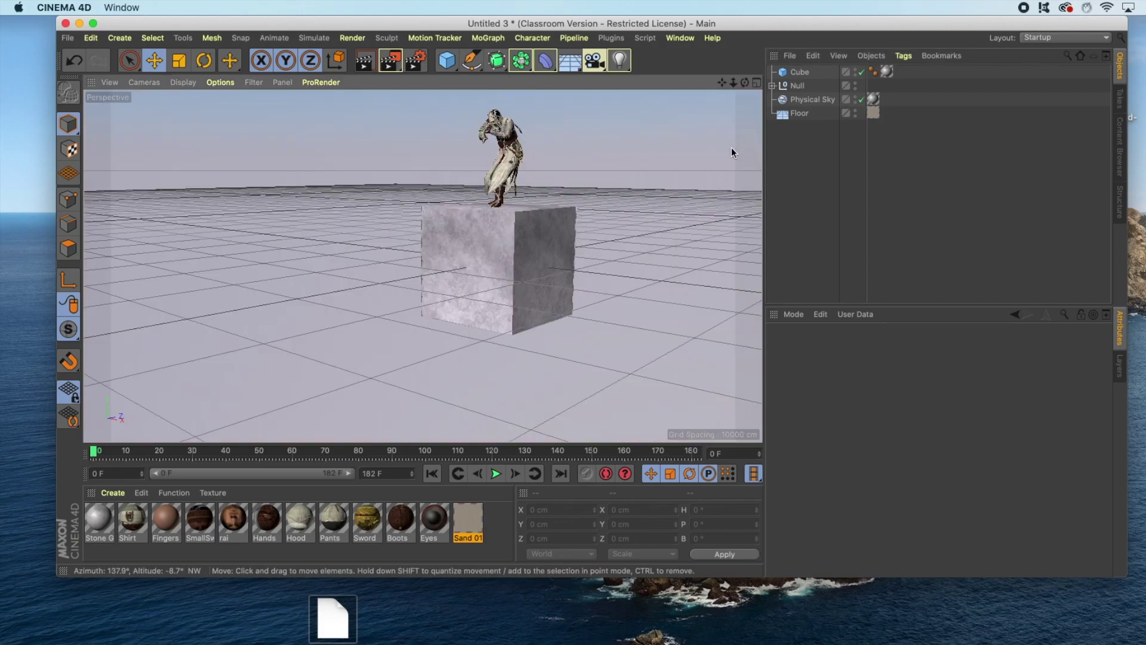
left_click(804, 101)
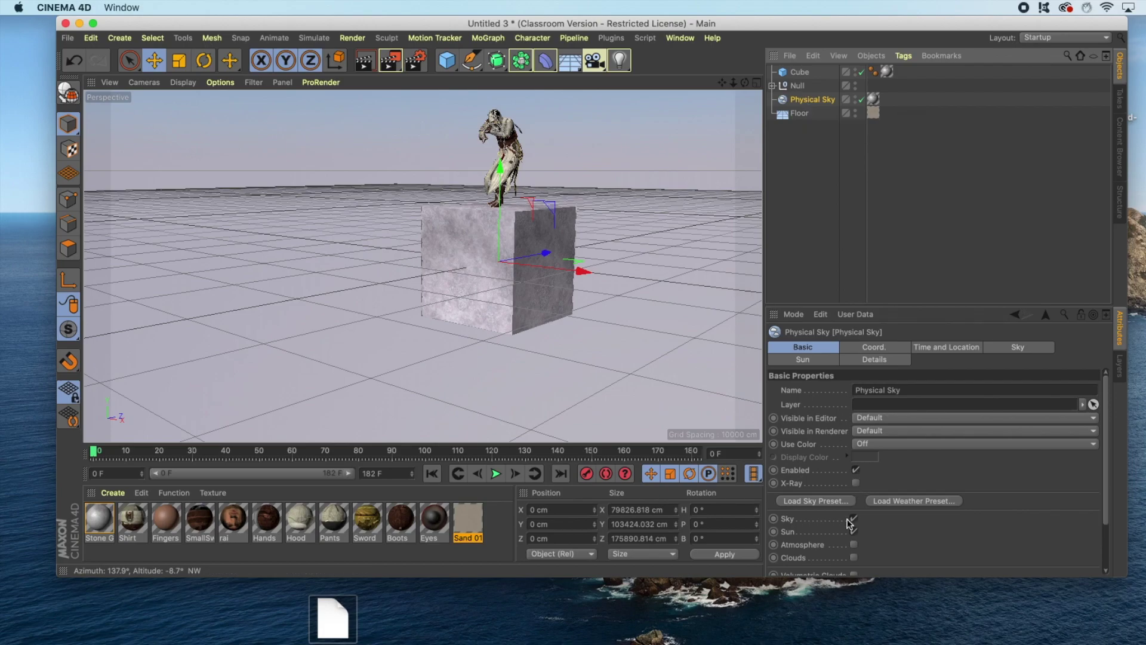
left_click(815, 501)
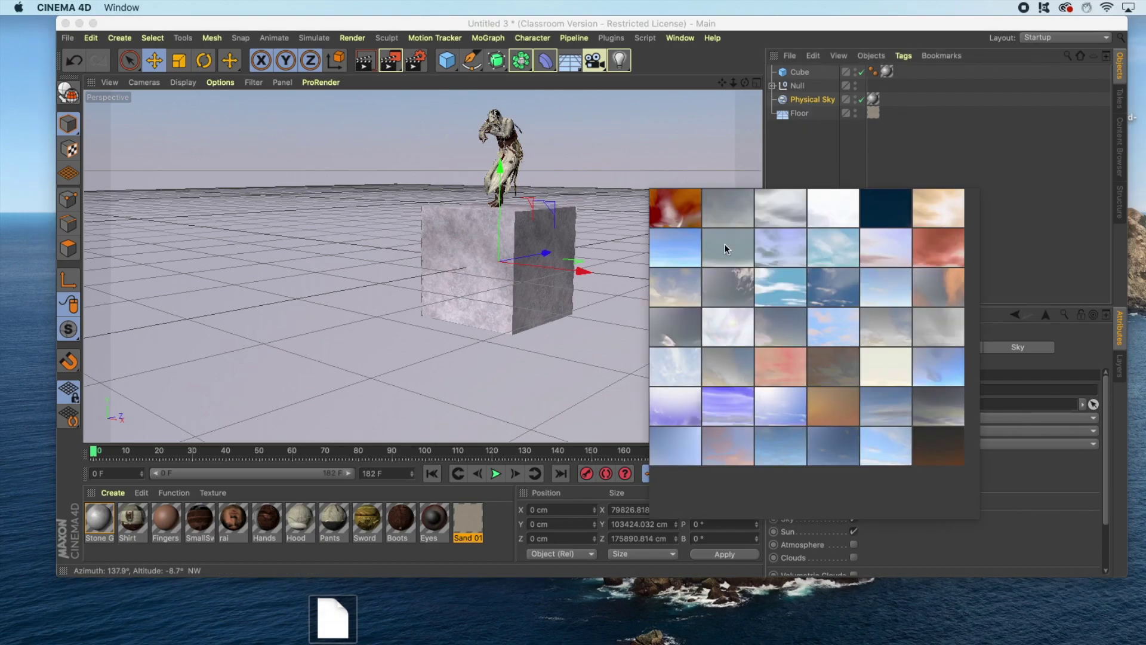
left_click(929, 252)
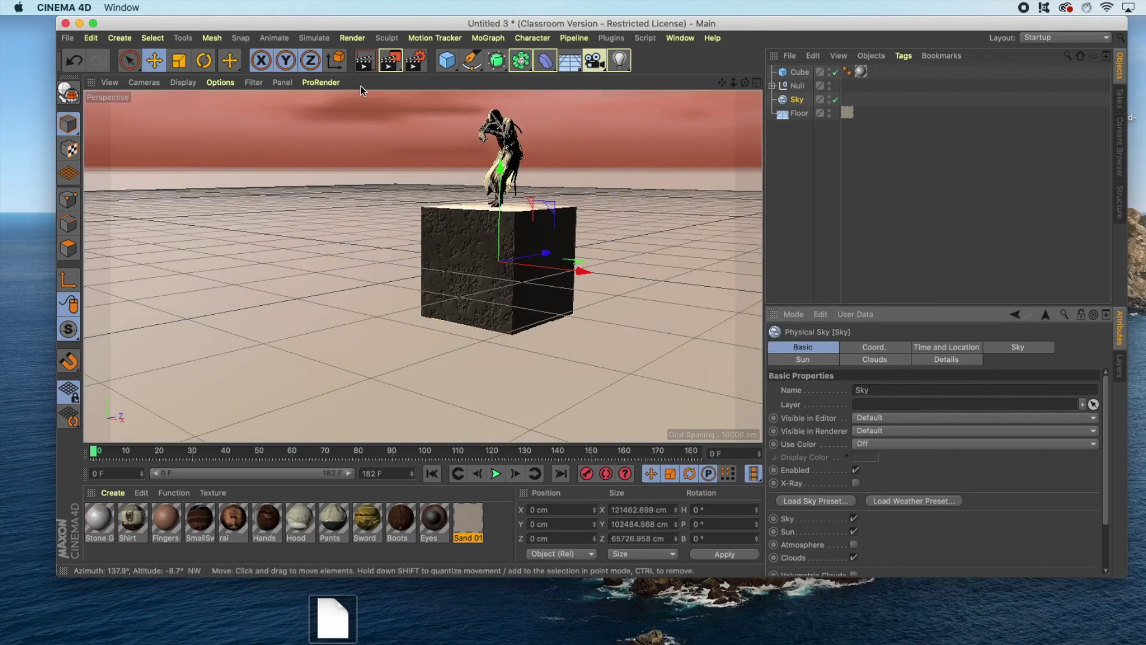
left_click(365, 60)
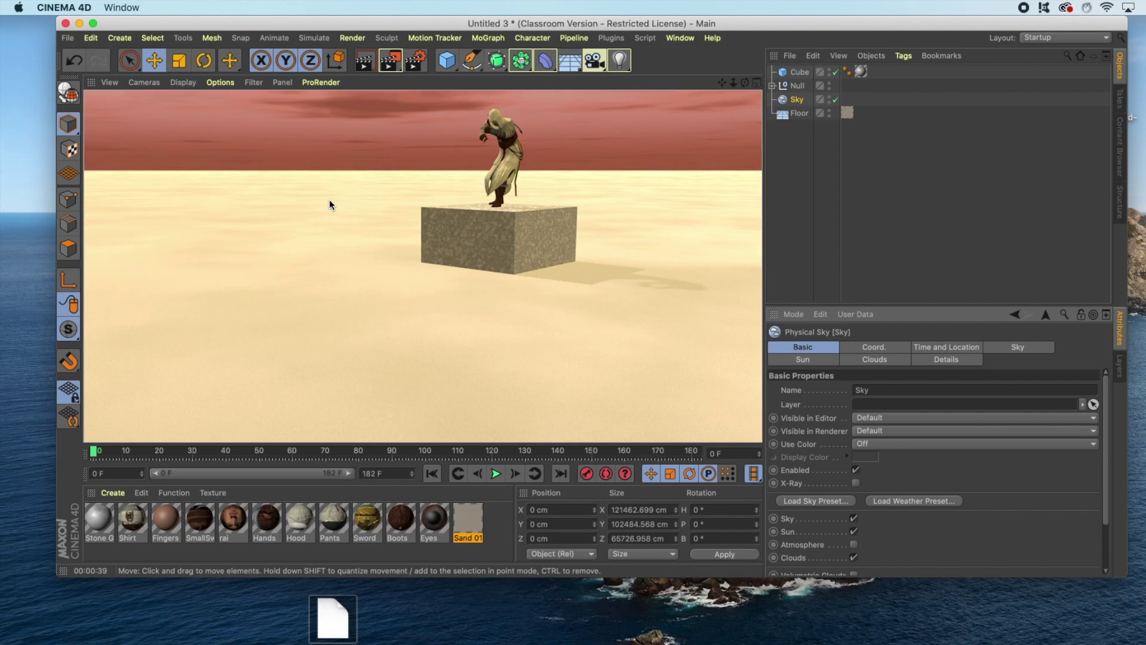
Replace the red sky with the grey overcast preset from the weather presets
left_click(904, 501)
left_click(866, 207)
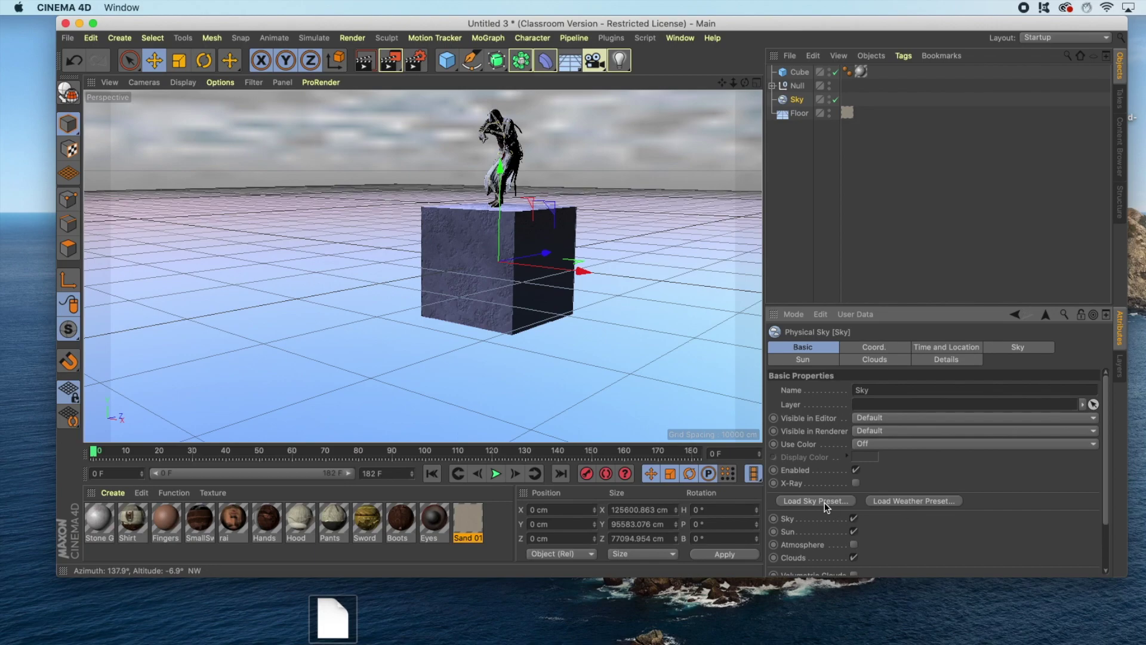
Try the sky with Atmosphere and Fog enabled in a render of the perspective view
scroll(877, 546, "down", 2)
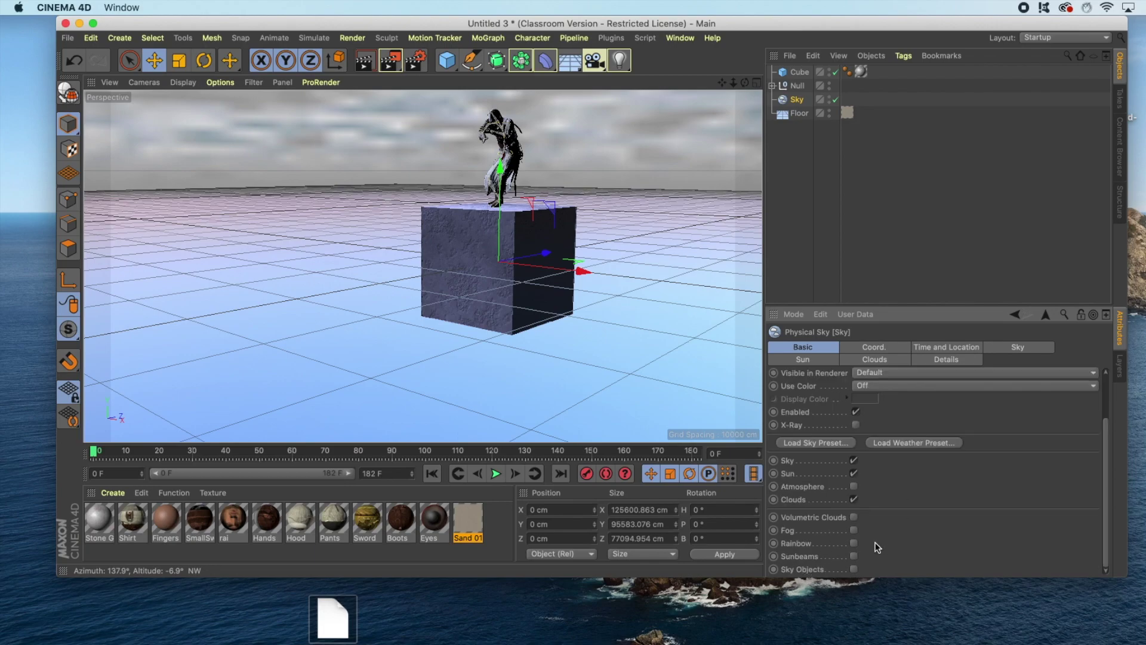
left_click(854, 486)
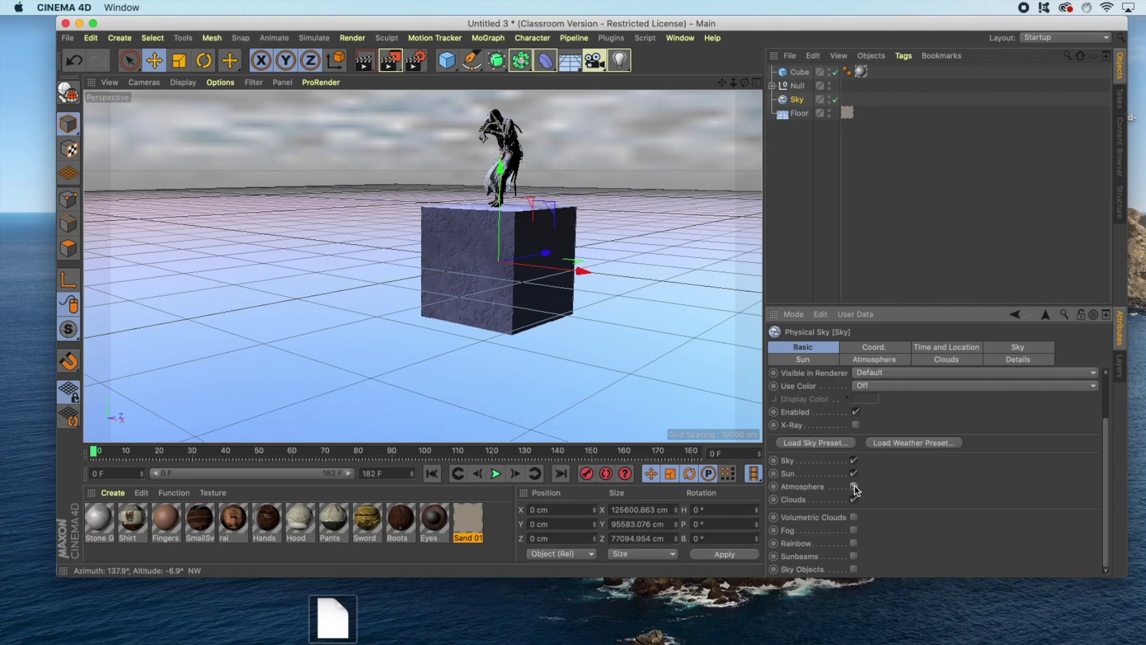
left_click(854, 531)
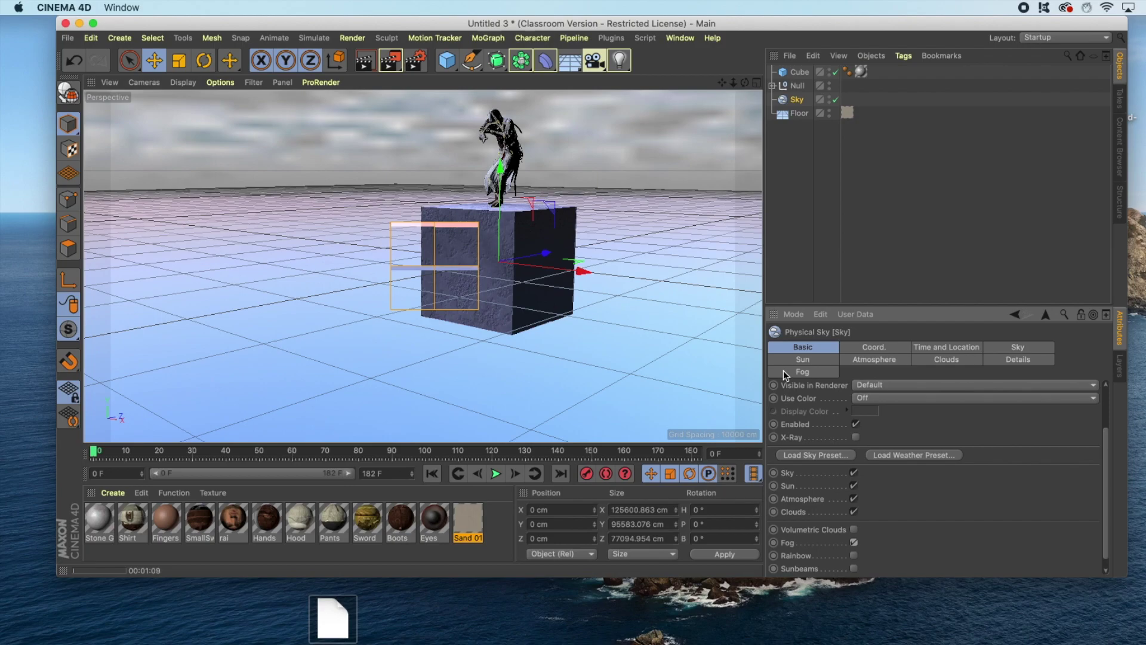
left_click(366, 145)
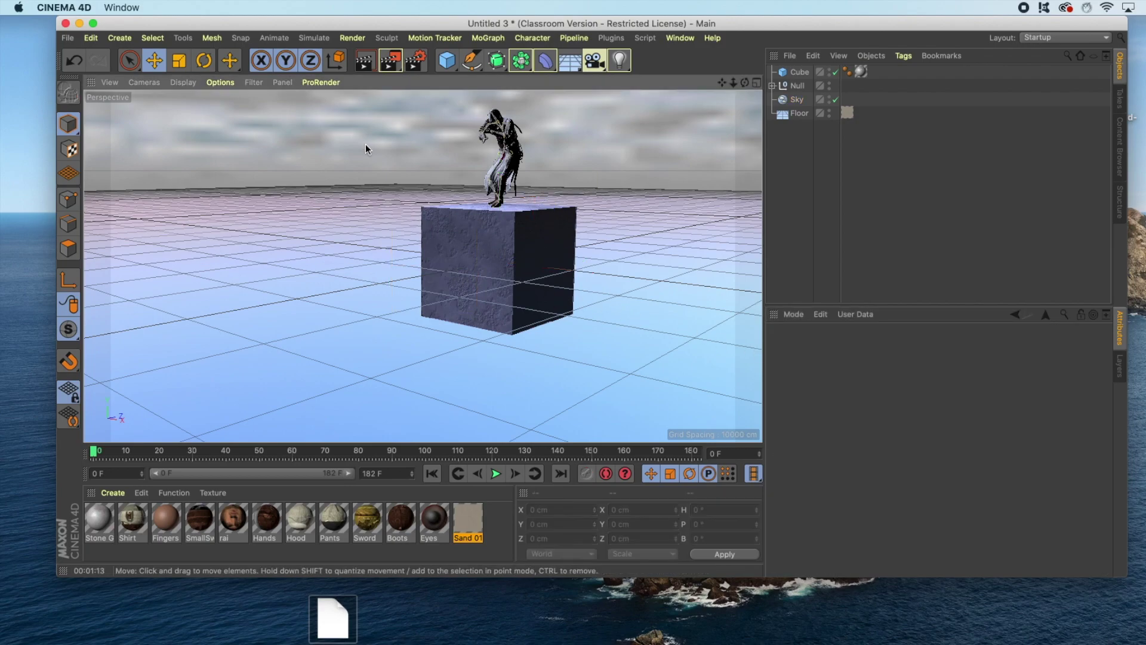
Switch Atmosphere and Fog back off for the sky and render the perspective view as a check
left_click(757, 83)
left_click(363, 107)
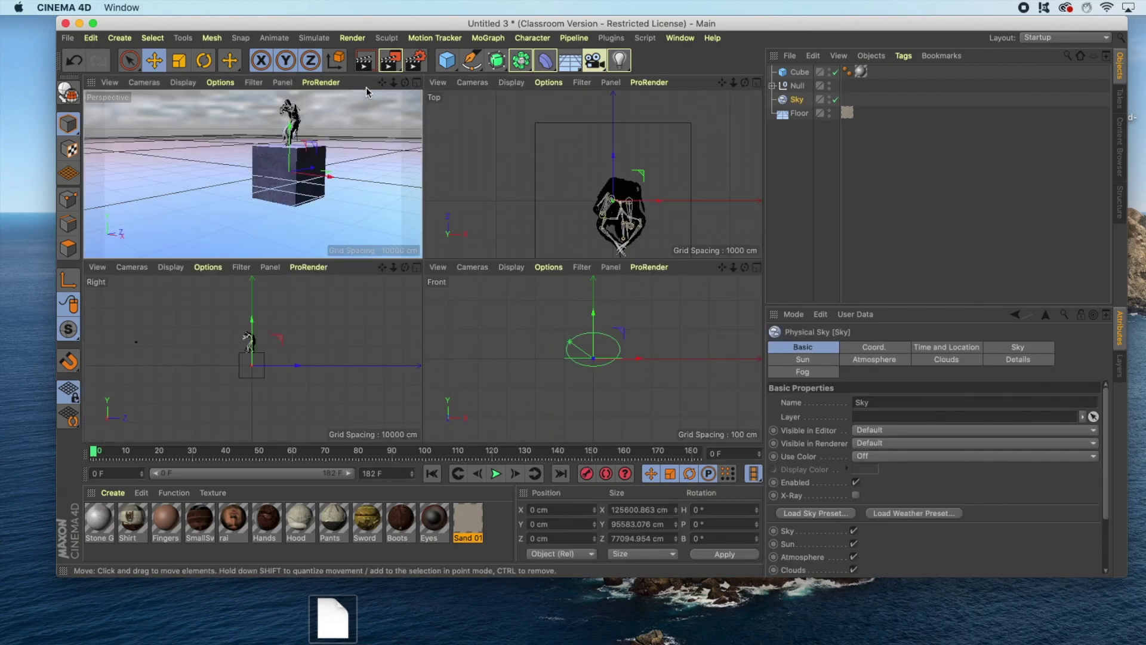
left_click(364, 60)
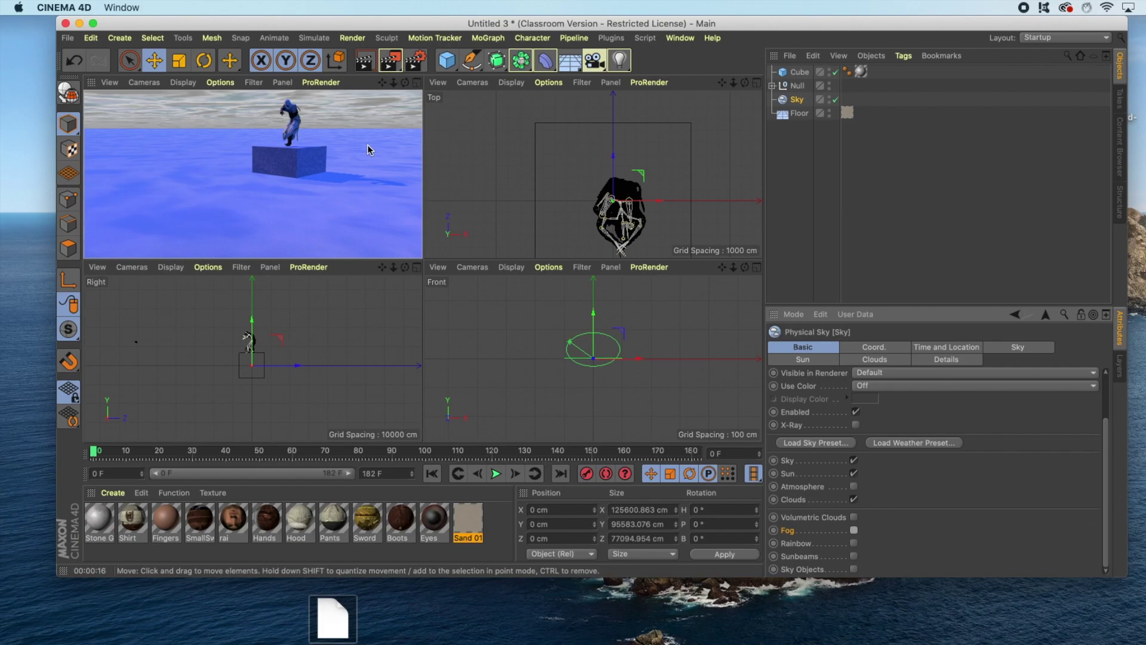
left_click(417, 83)
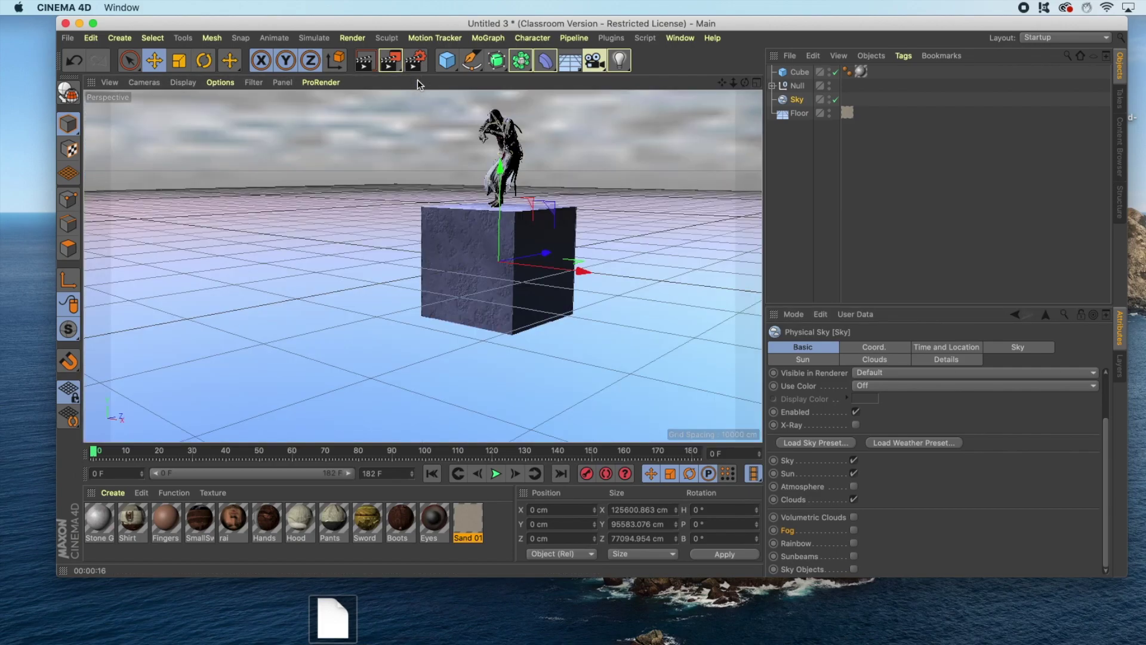
Add a camera to the scene, look through it and record its first keyframe at frame 0
left_click_drag(595, 60, 653, 83)
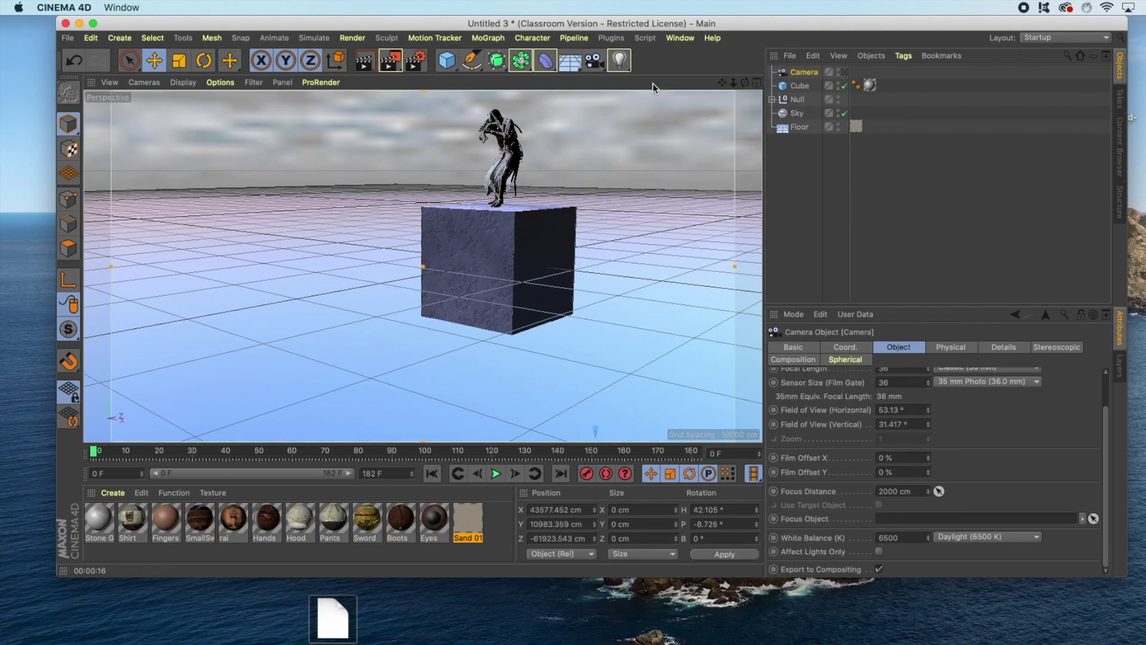
left_click(845, 73)
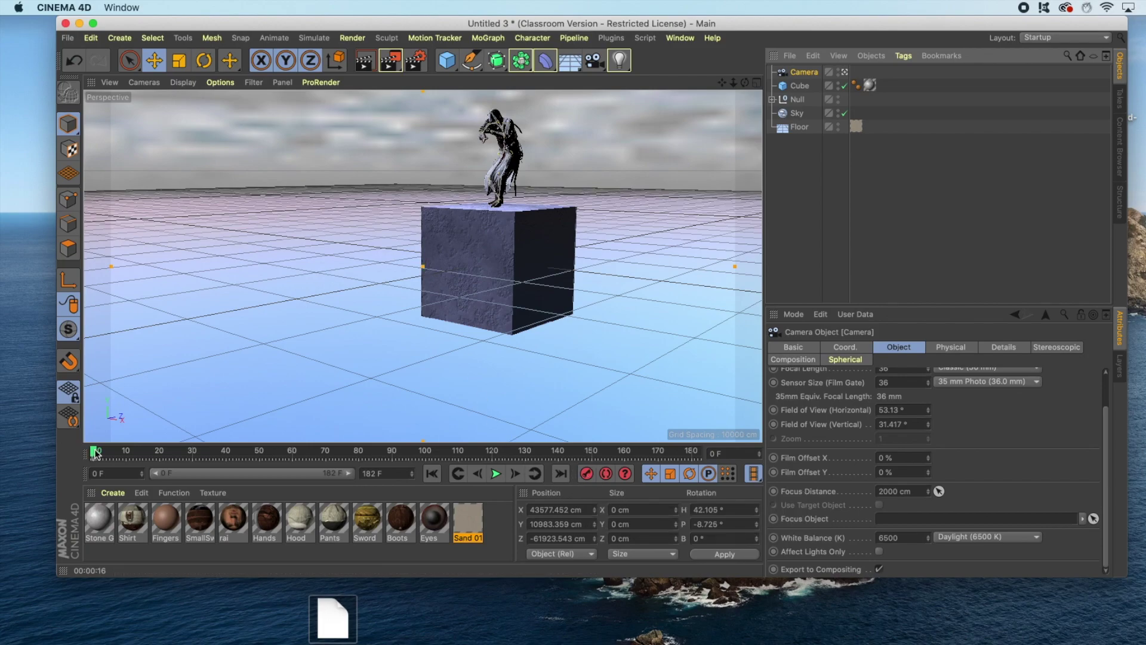
Orbit the camera to a lower, more frontal view of the character at frame 69 and record a keyframe
left_click_drag(96, 454, 322, 454)
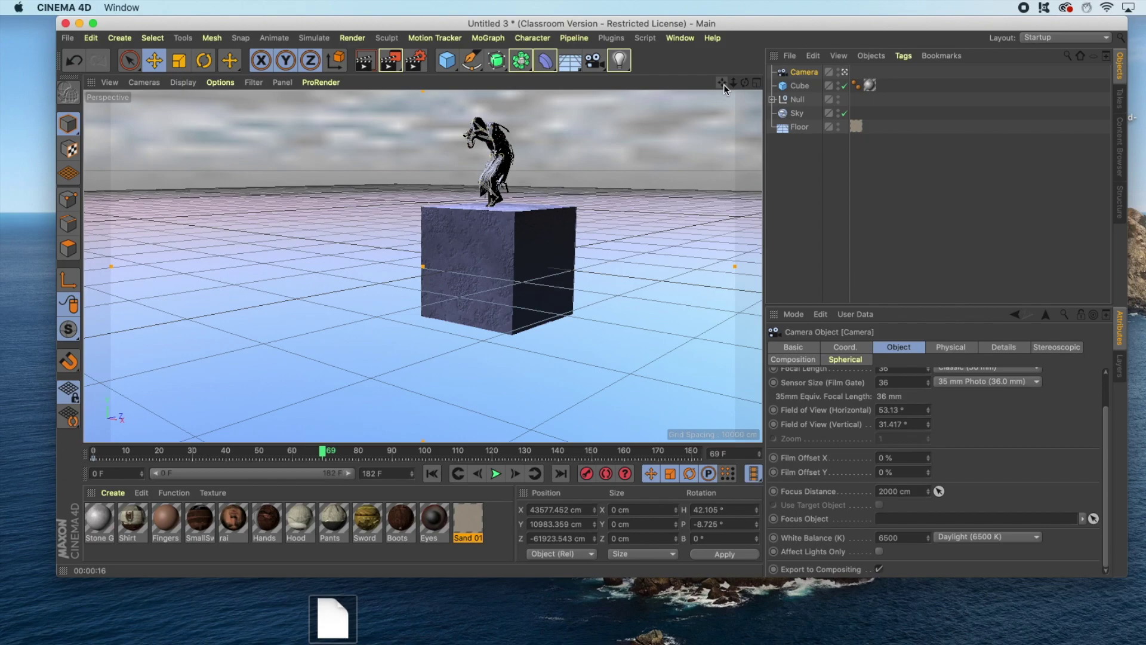
left_click_drag(723, 84, 740, 93)
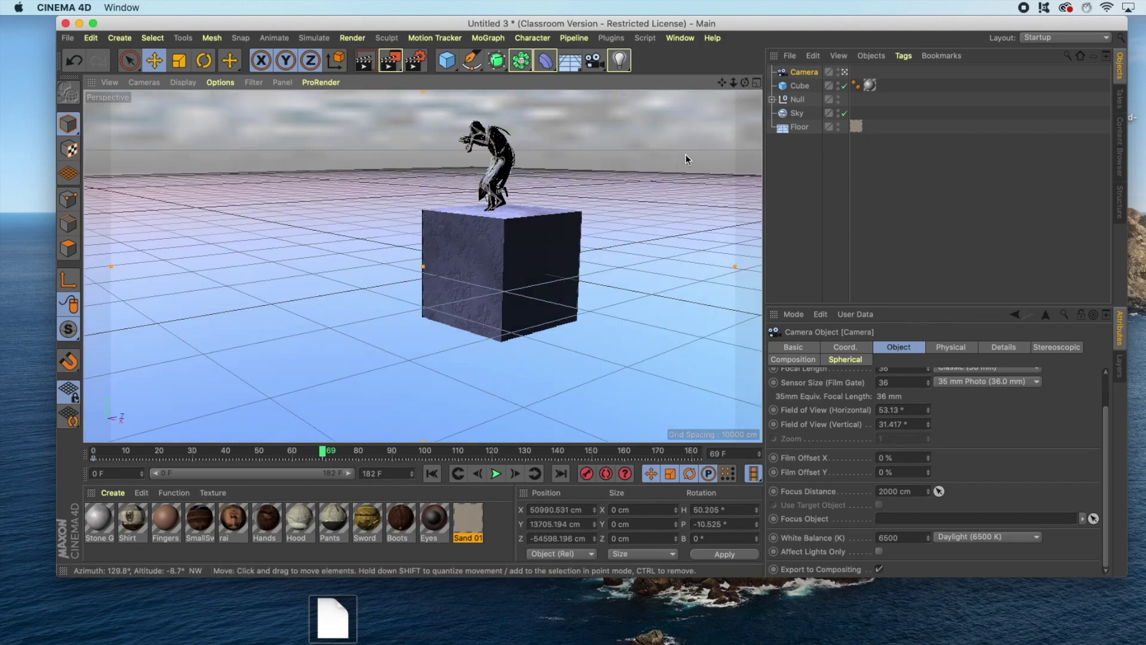
left_click_drag(220, 256, 280, 241, "alt")
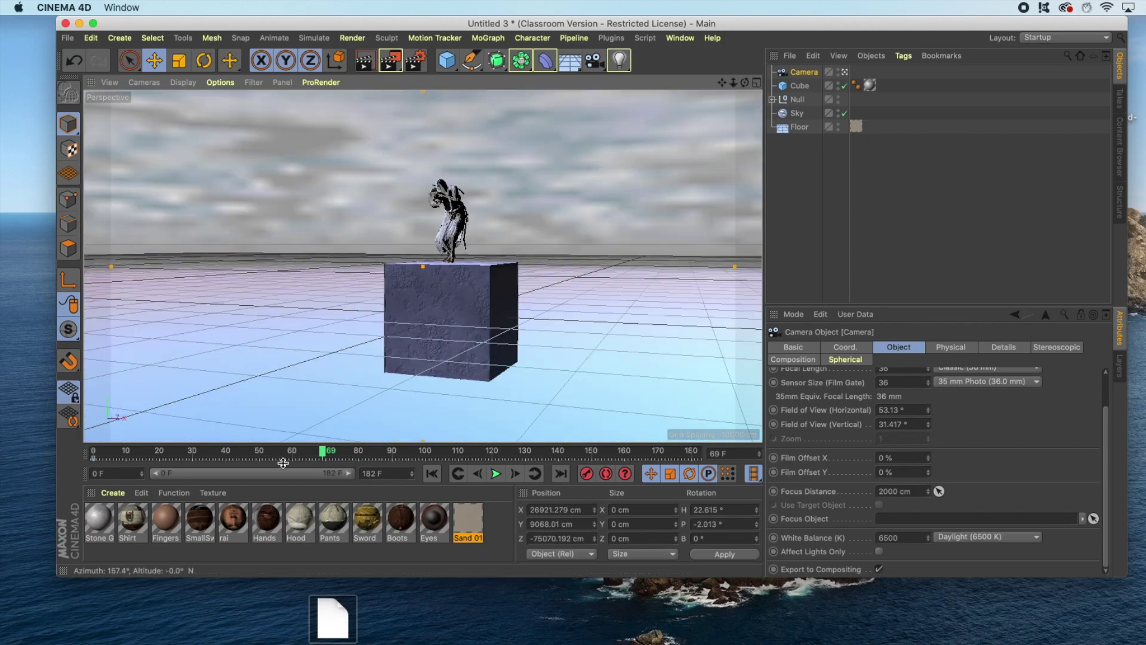
Reframe the camera on the leaping character at frame 119 and record a keyframe
left_click_drag(323, 452, 488, 452)
left_click_drag(423, 267, 401, 262, "alt")
left_click(587, 475)
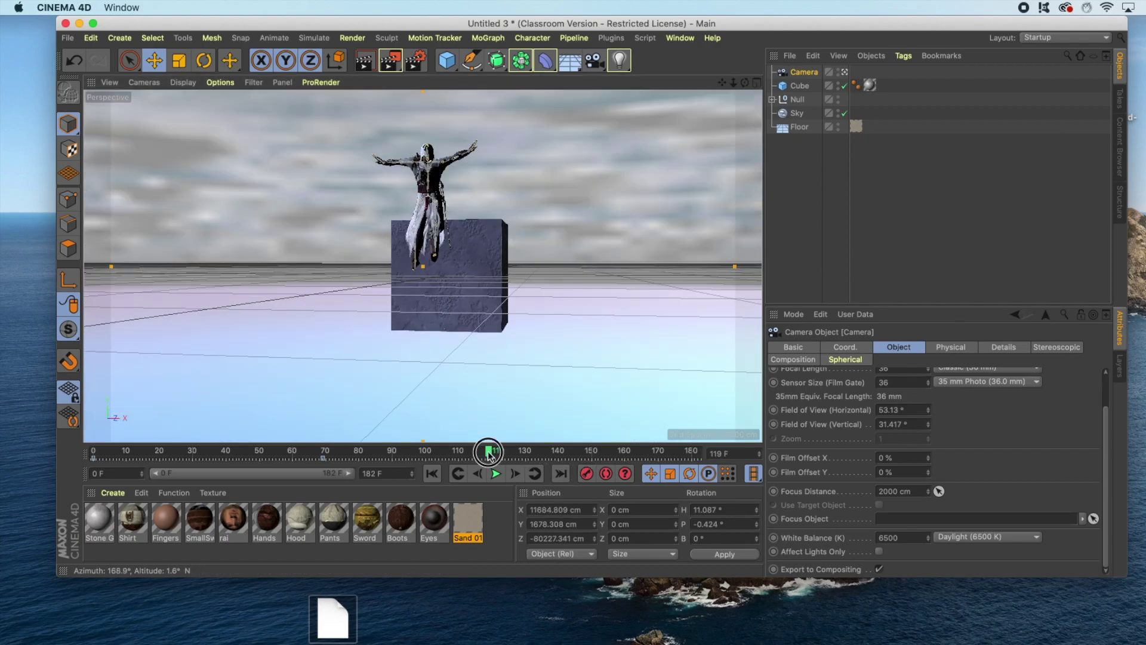
Move the camera close to the landed character at frame 182, record a keyframe and play back the animation
left_click_drag(489, 452, 705, 456)
scroll(535, 322, "up", 5)
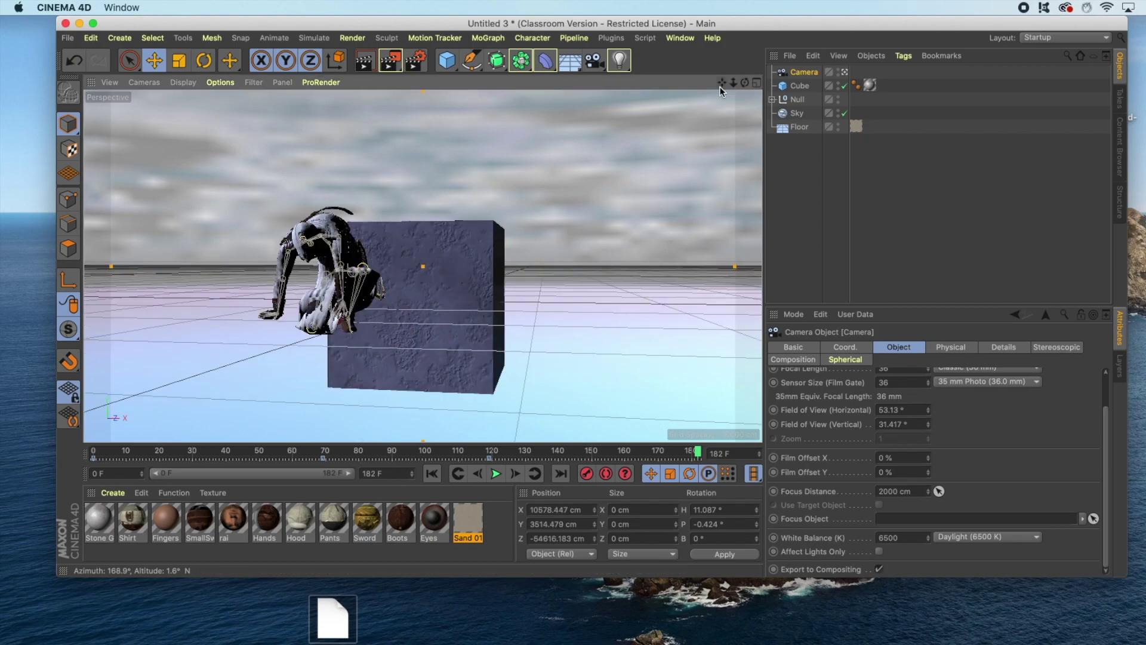
scroll(422, 266, "up", 5)
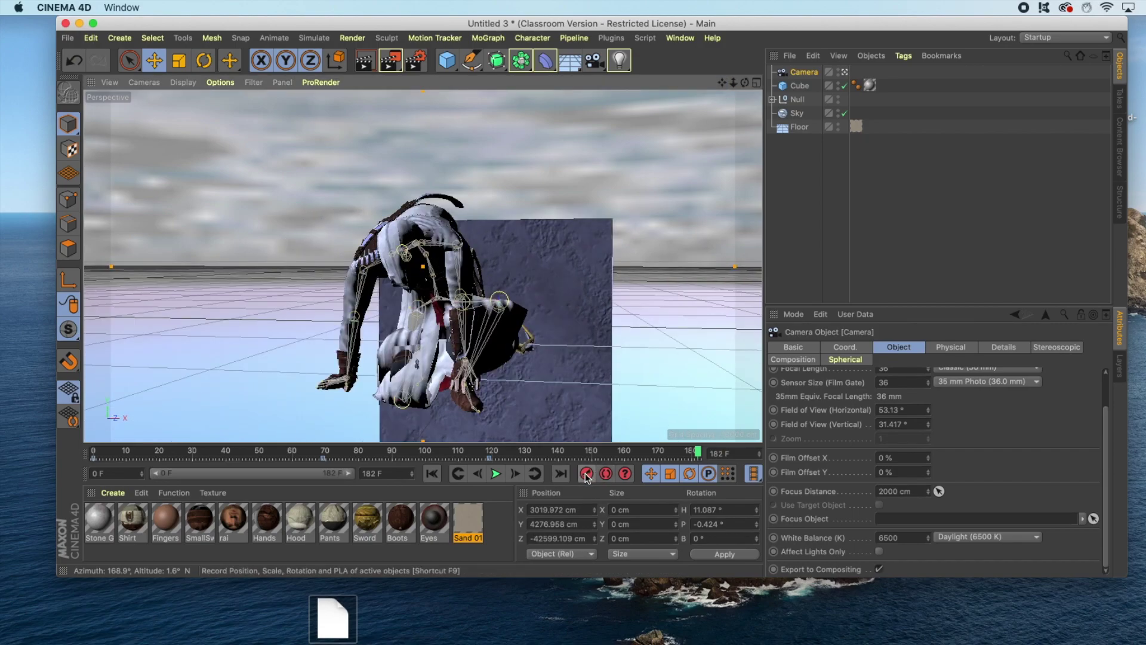
left_click(495, 475)
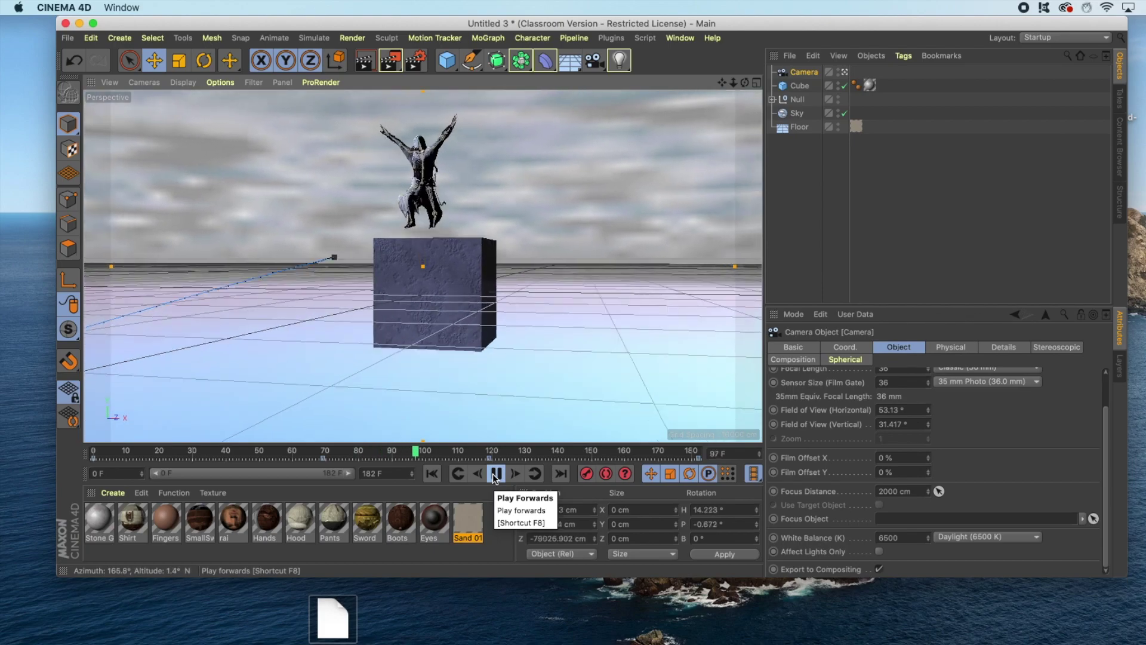
left_click(494, 475)
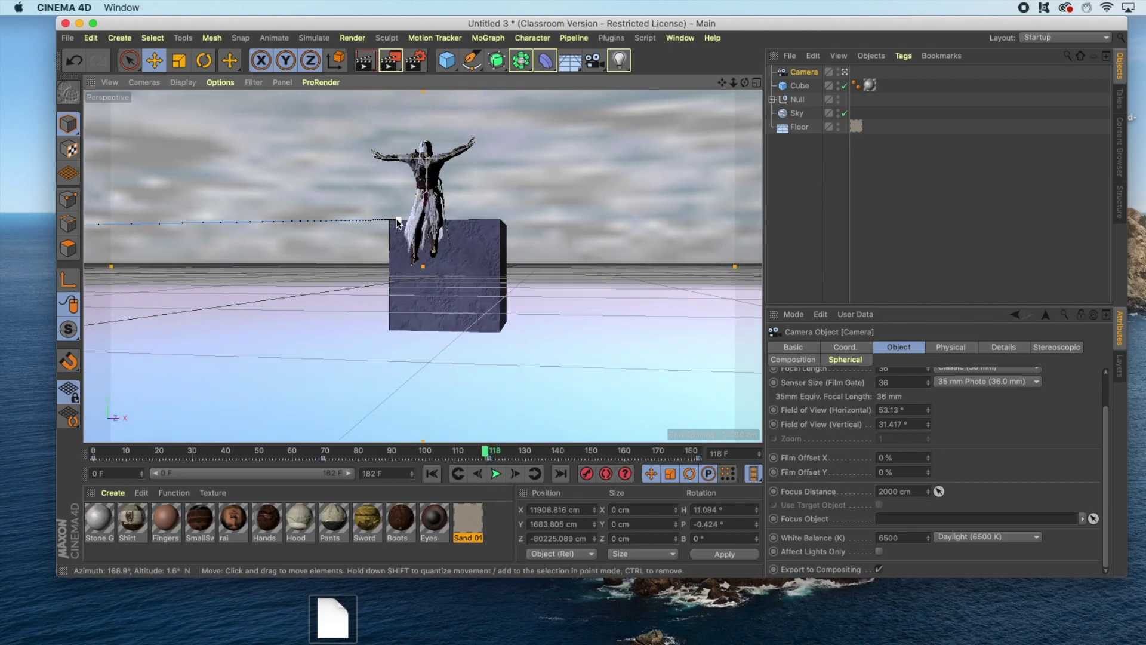
Nudge the camera path point upward and move the camera keyframe at frame 69 to frame 81
left_click_drag(396, 224, 396, 211)
left_click(323, 459)
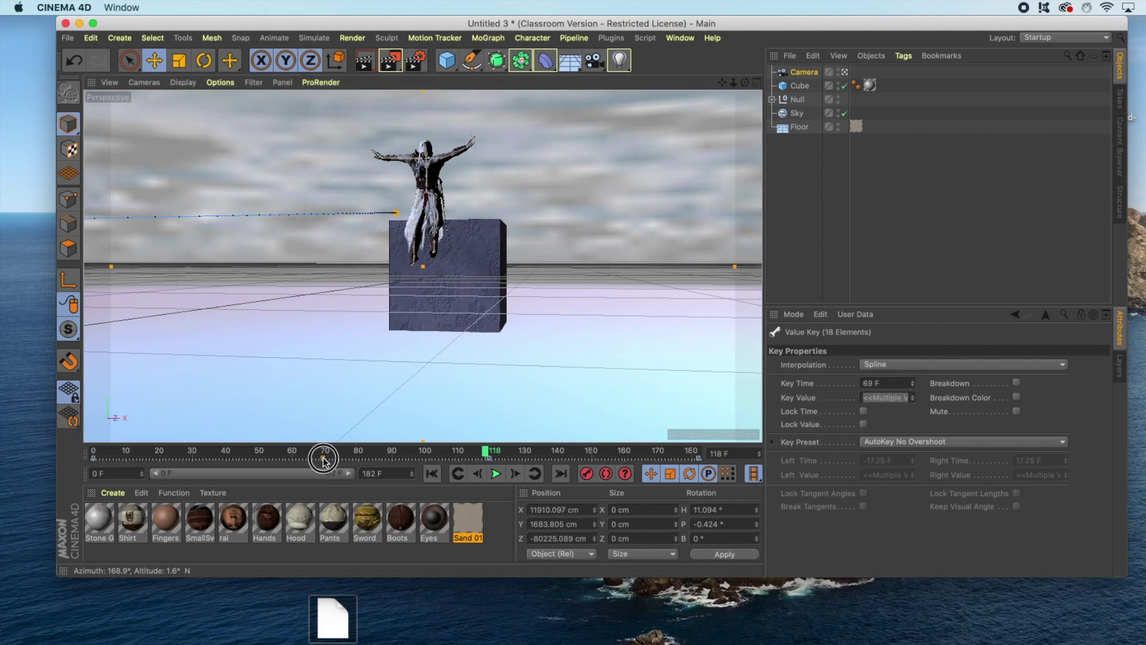
left_click_drag(323, 460, 363, 463)
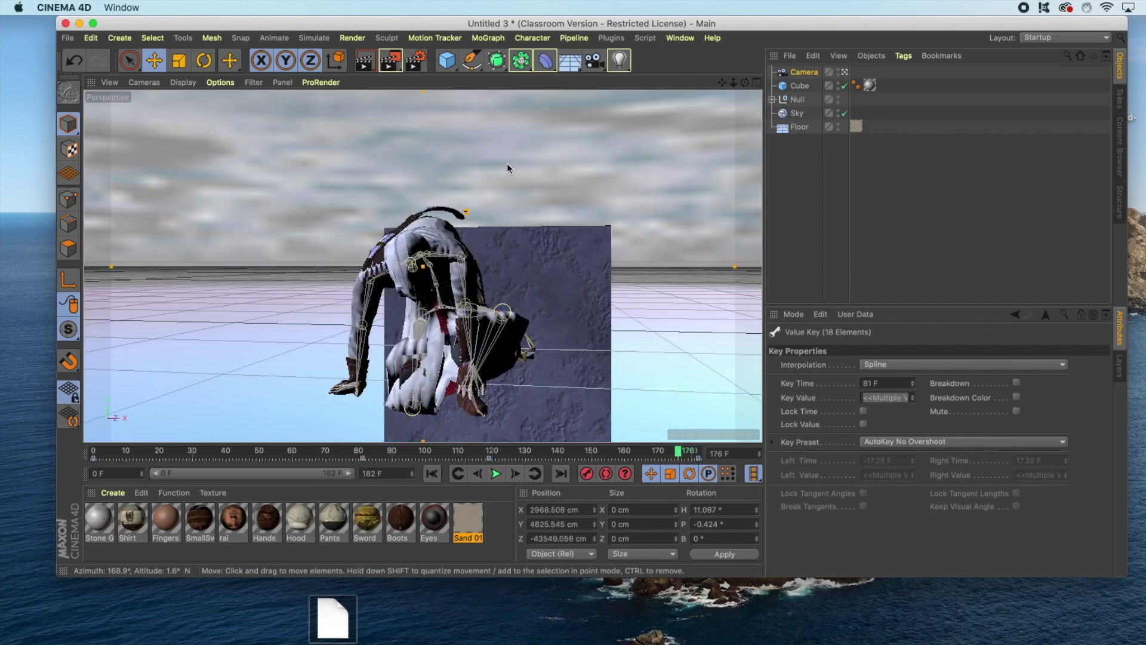
Set the render output's frame range to all frames and the save format to MOV
left_click(418, 60)
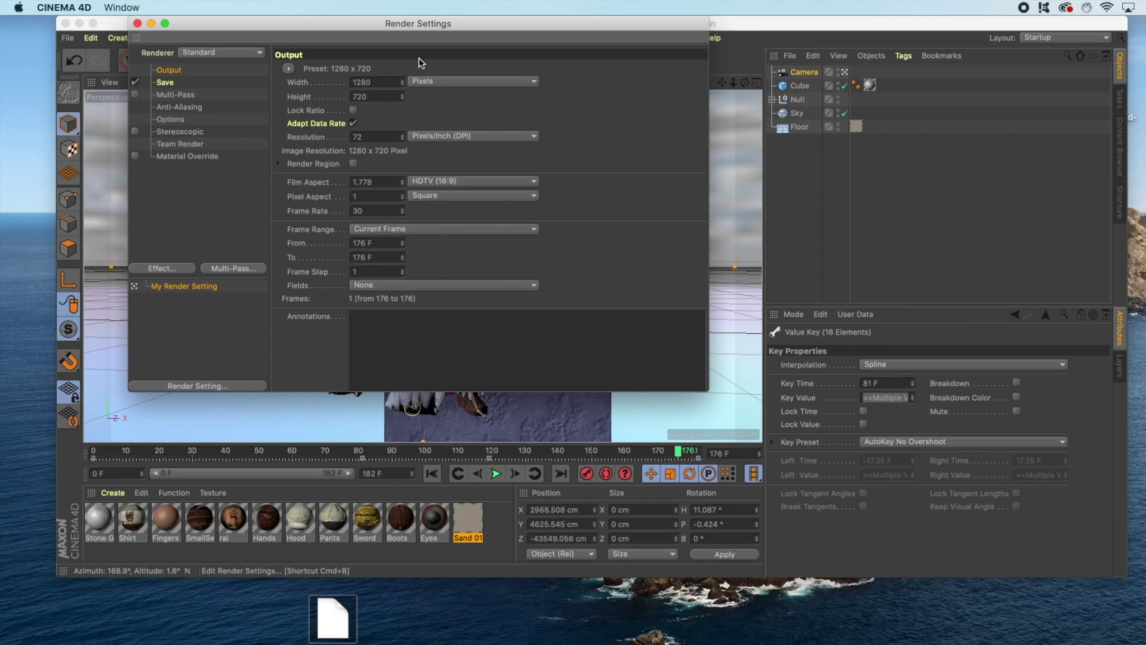
left_click(376, 230)
left_click(364, 271)
left_click(168, 83)
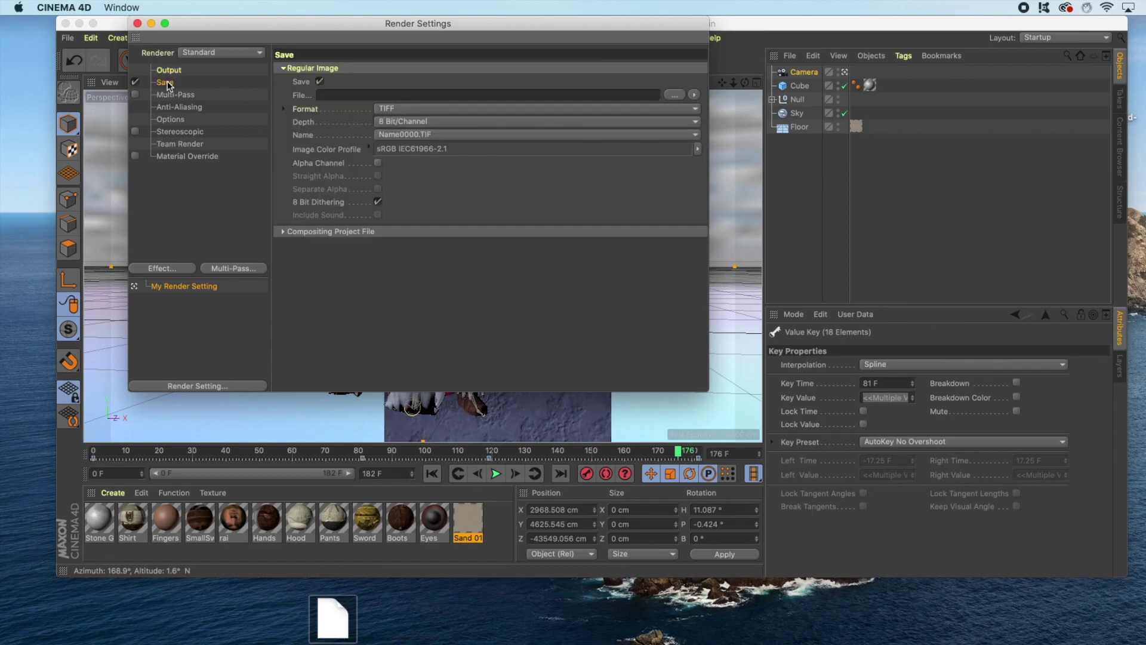
left_click(401, 109)
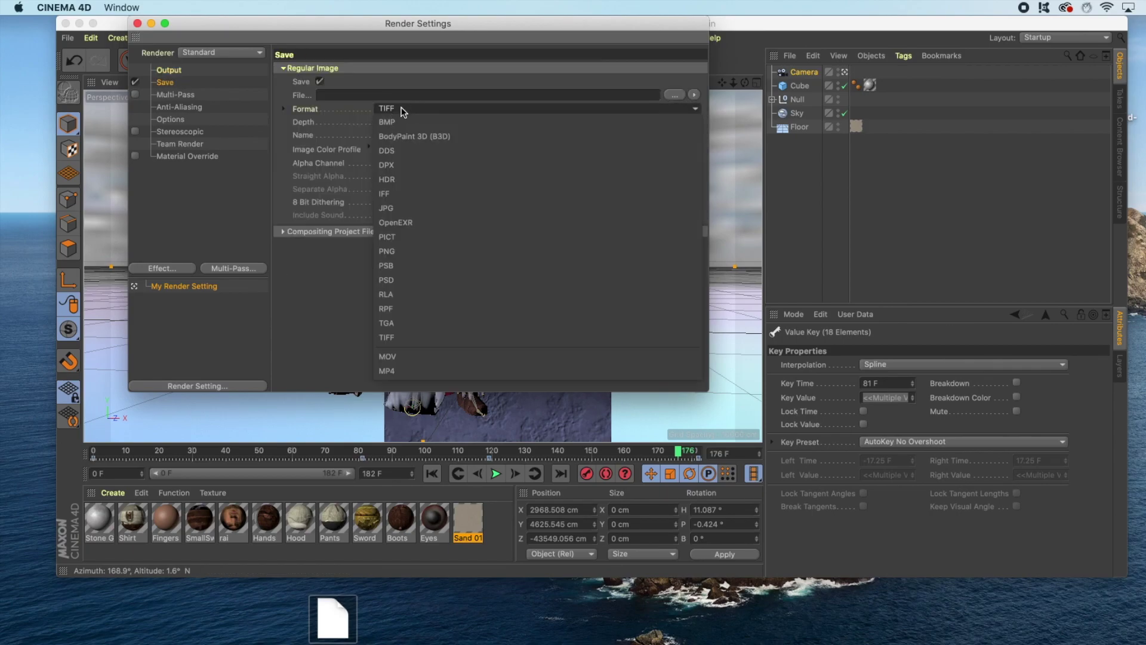
left_click(389, 357)
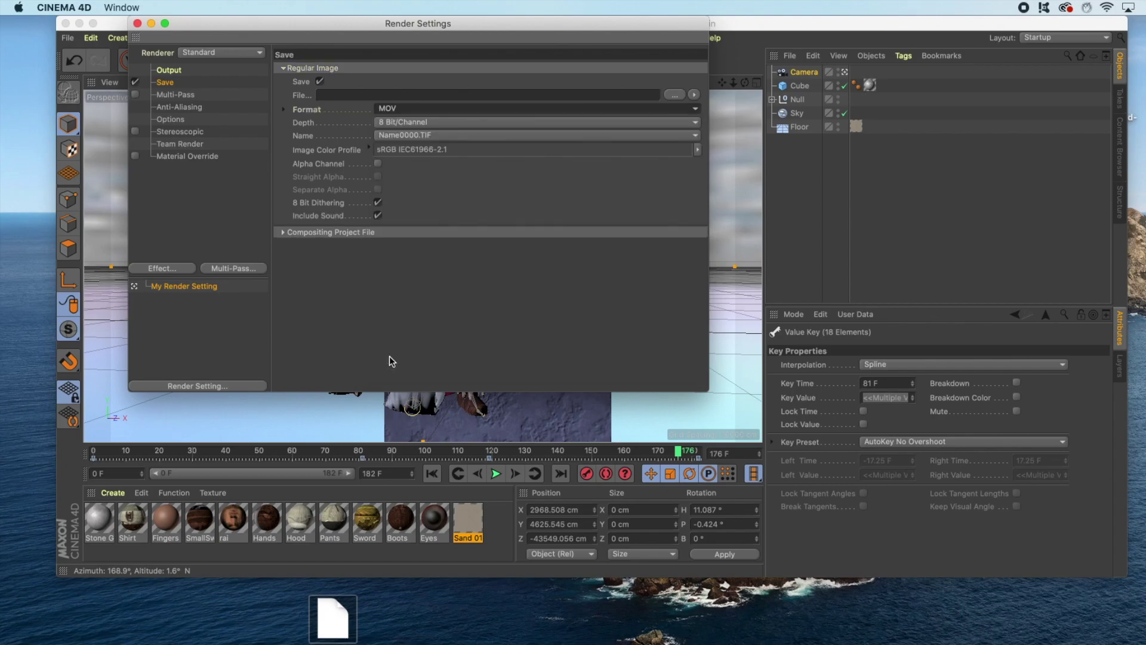
Set the renderer to Physical and add the Ambient Occlusion and Global Illumination effects
left_click(225, 53)
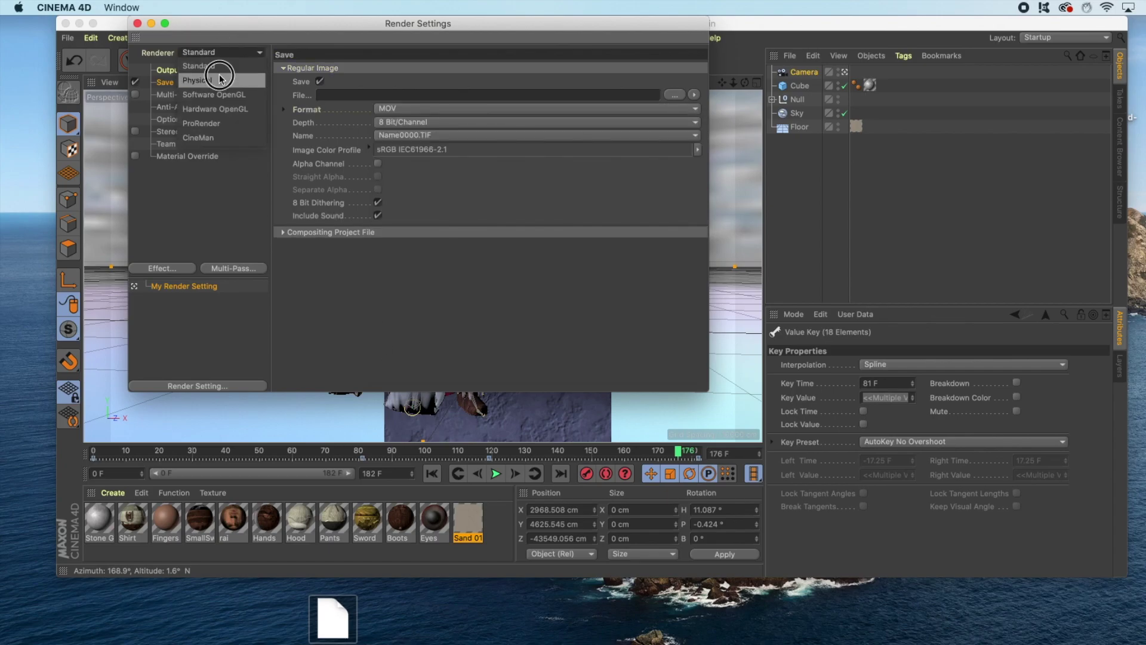
left_click(219, 77)
left_click(162, 269)
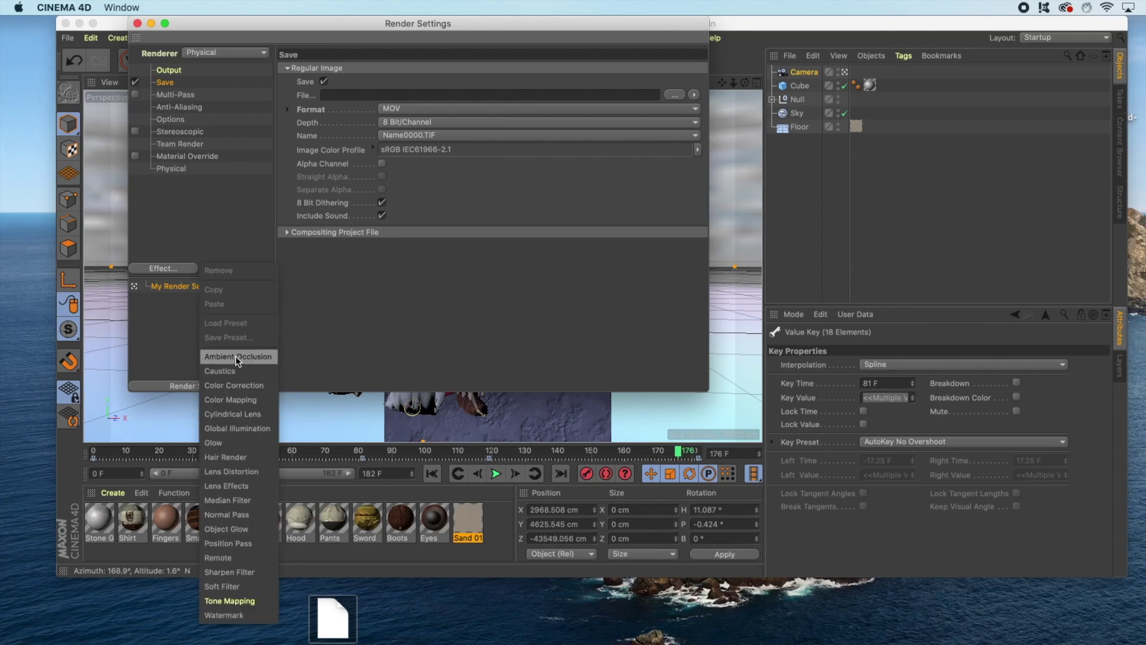
left_click(234, 355)
left_click(172, 270)
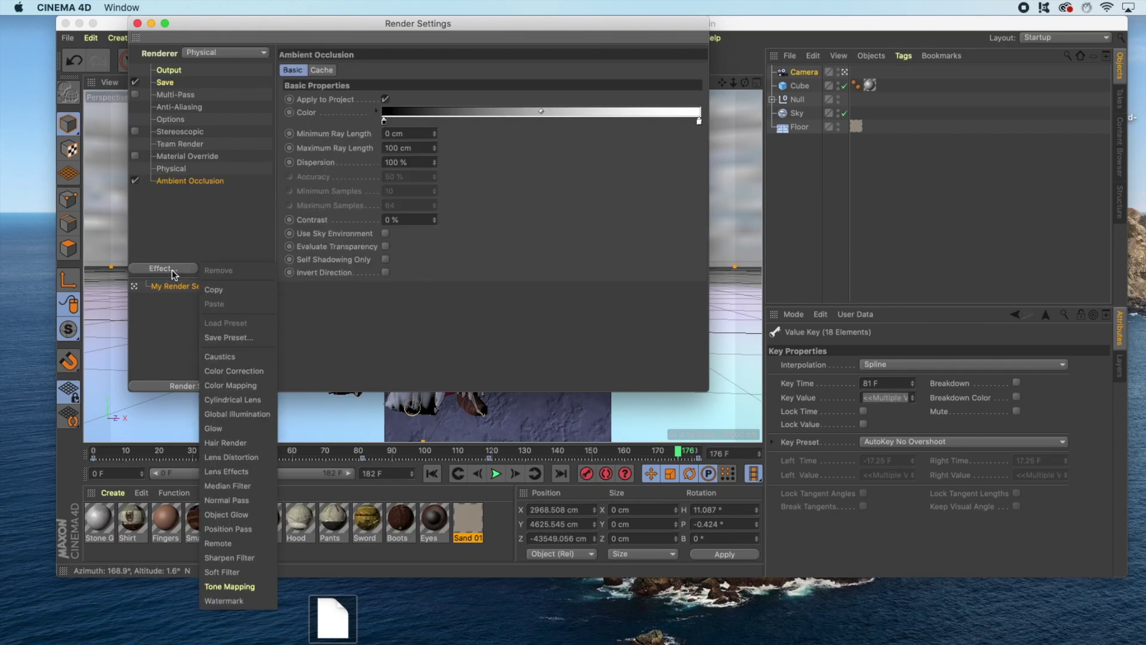
left_click(231, 415)
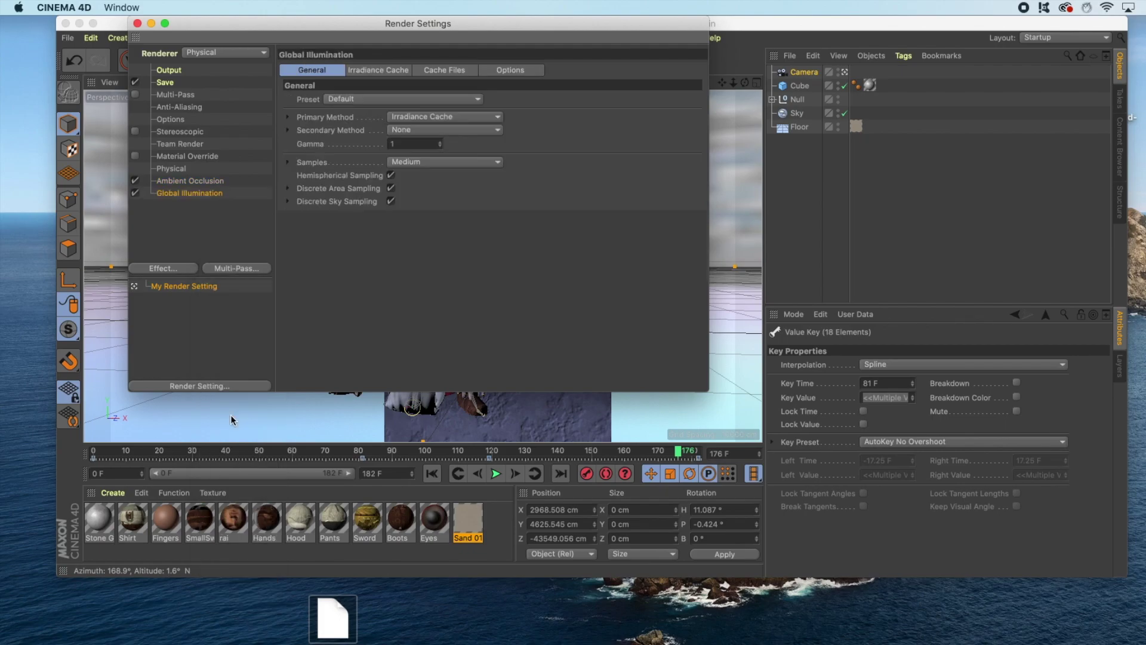
left_click(137, 23)
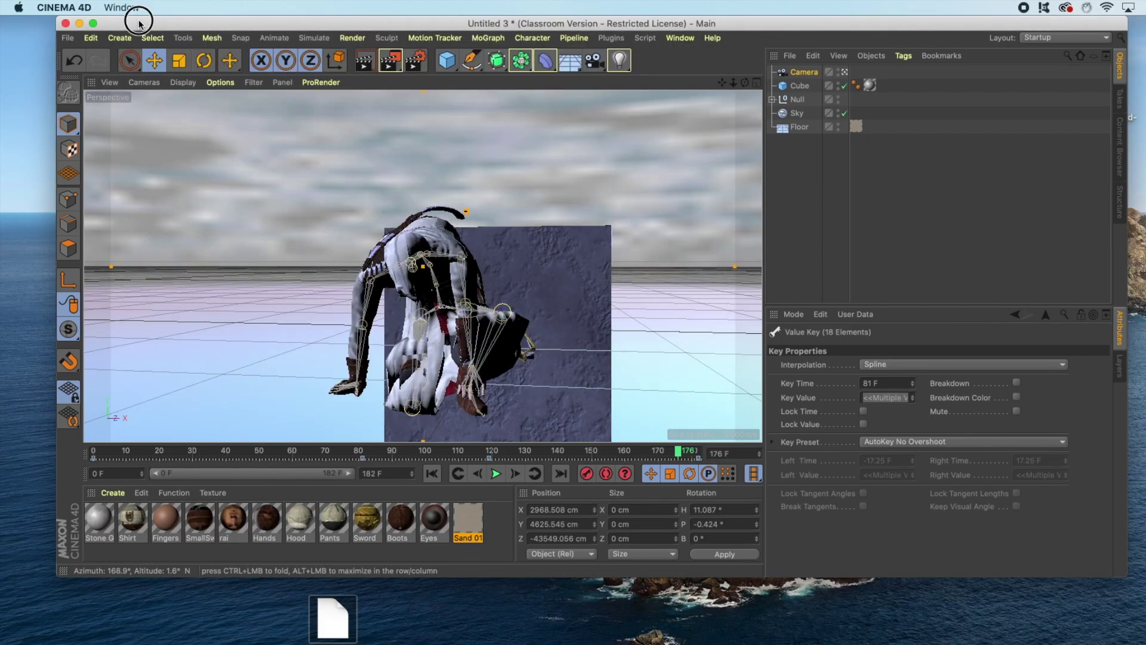
Save the project with its assets as "jump example" on the Desktop and render the animation to the Picture Viewer
left_click(67, 38)
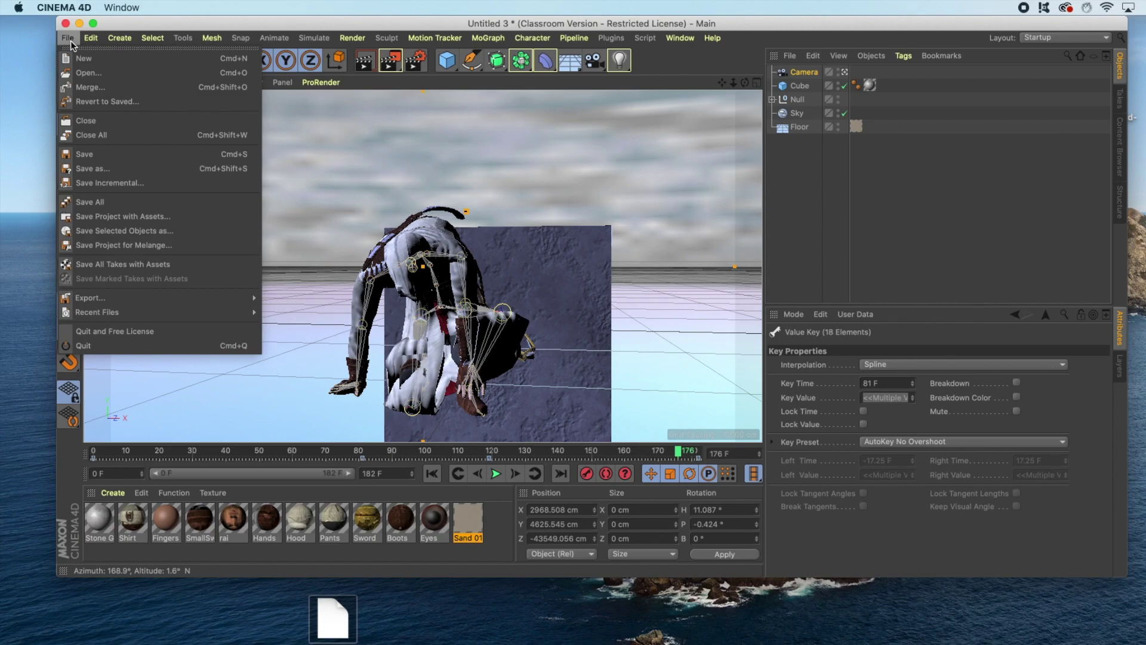
left_click(98, 217)
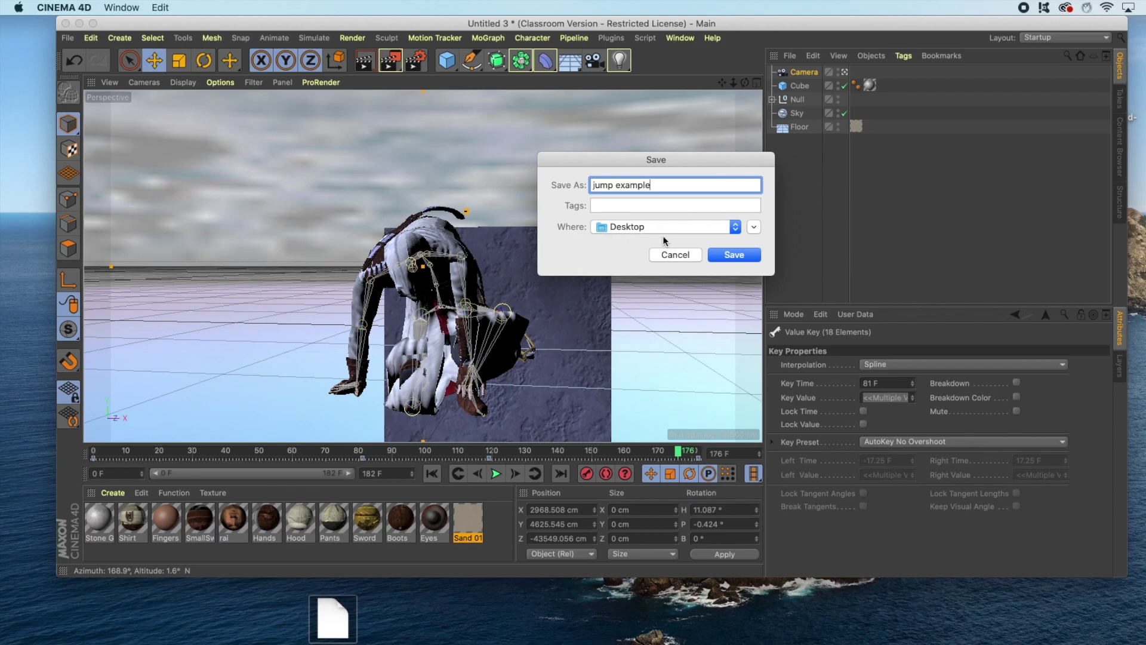
left_click(730, 255)
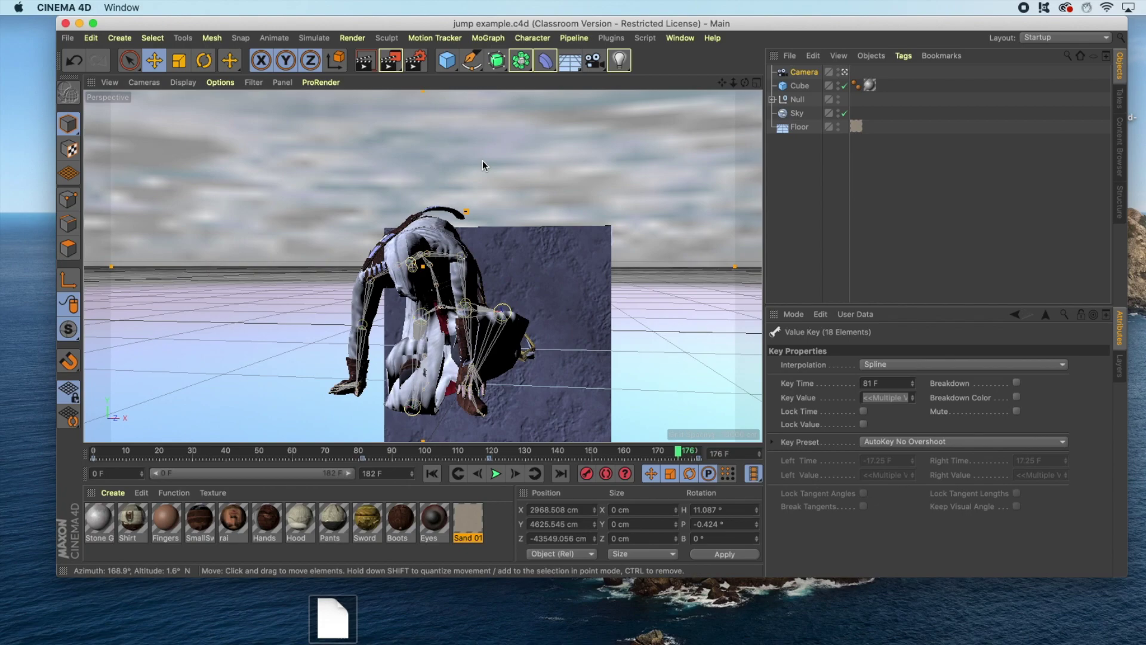
left_click(389, 63)
left_click(758, 243)
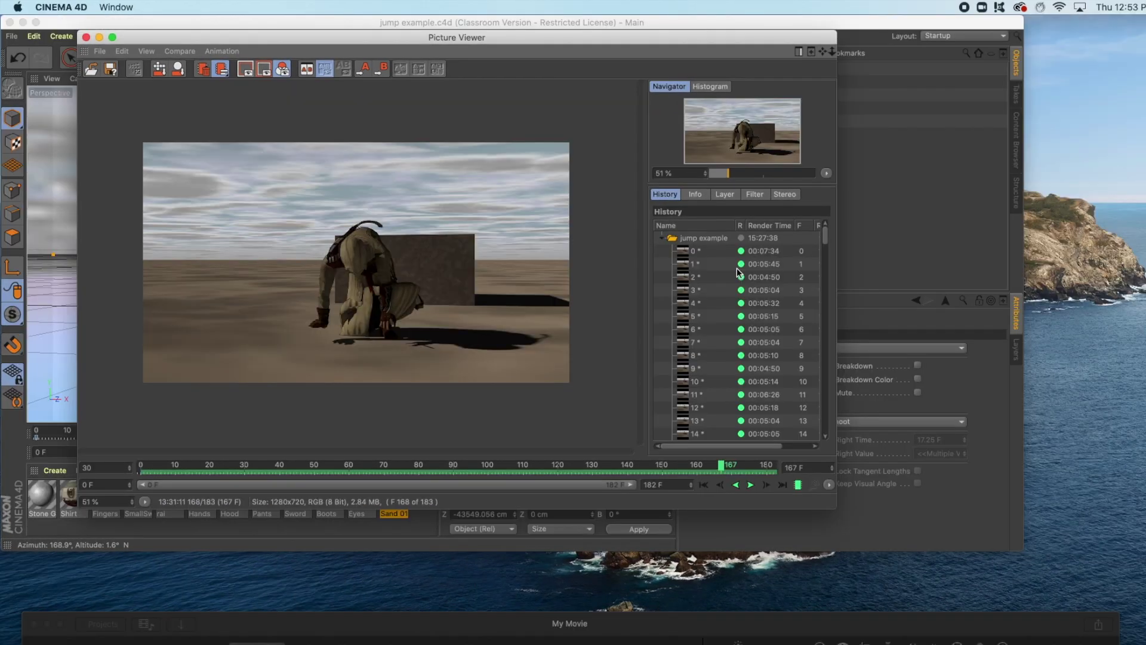
Select rendered frames 0 to 182 and save them as a MOV animation named jump example.mov on the Desktop
left_click(711, 252)
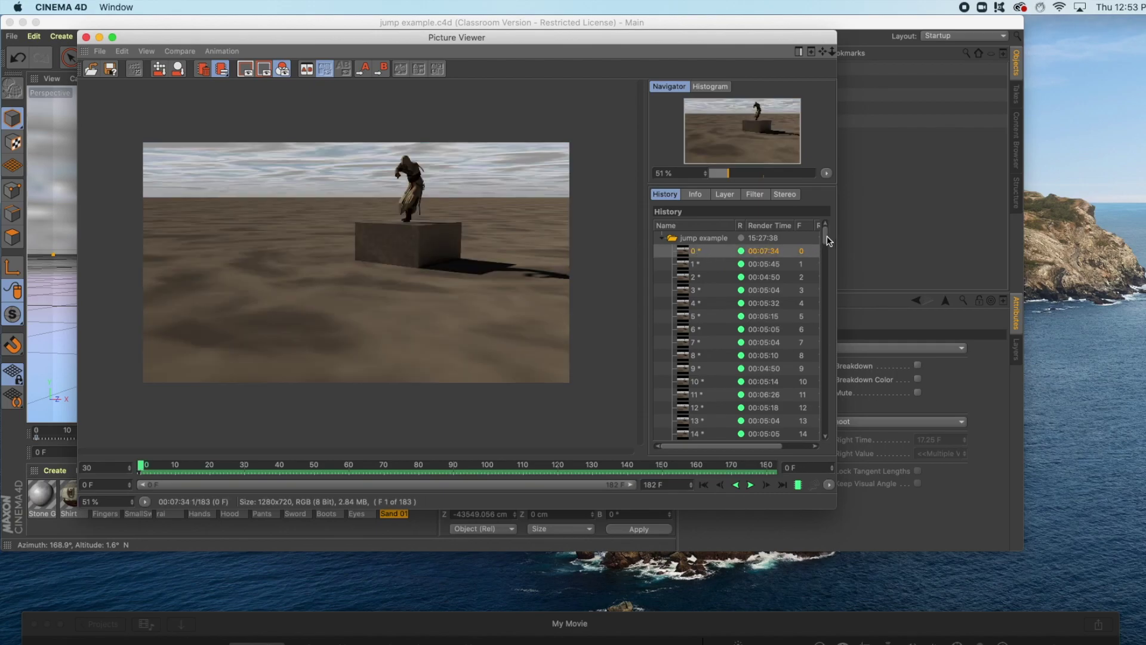
left_click_drag(826, 236, 841, 431)
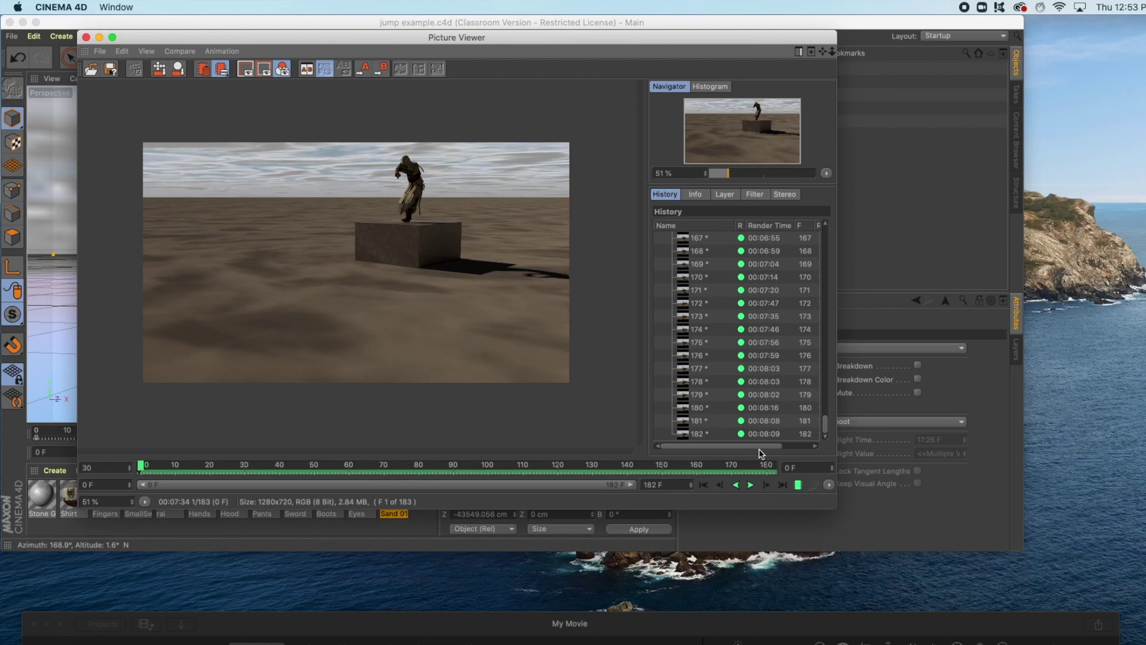
left_click(712, 435)
left_click(100, 52)
left_click(113, 87)
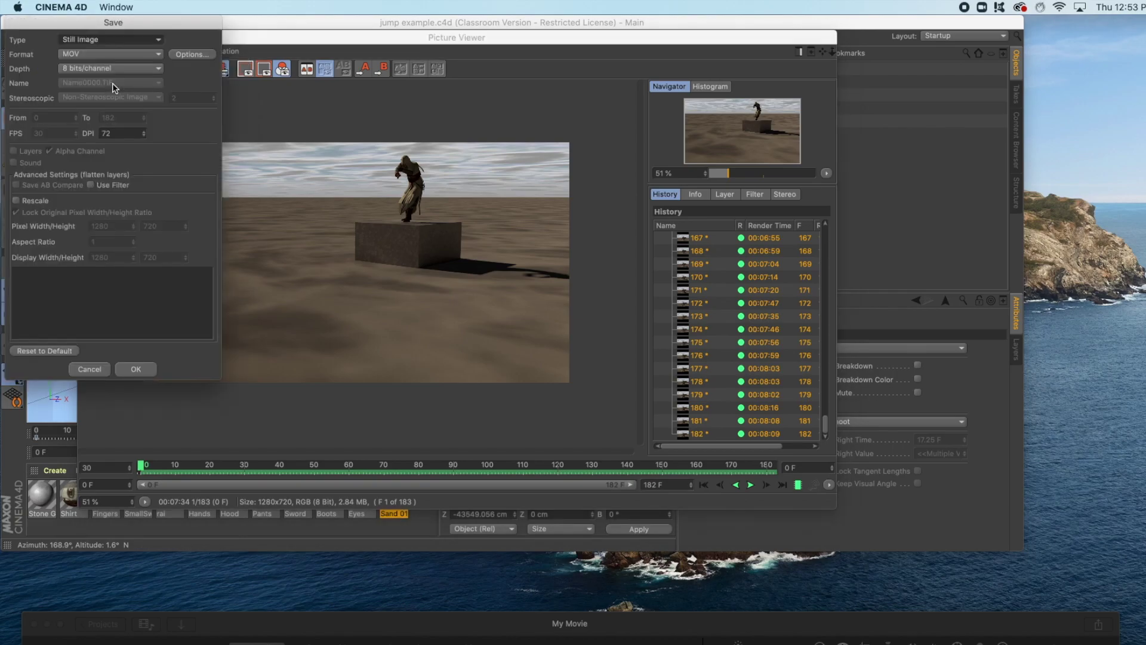
left_click(152, 41)
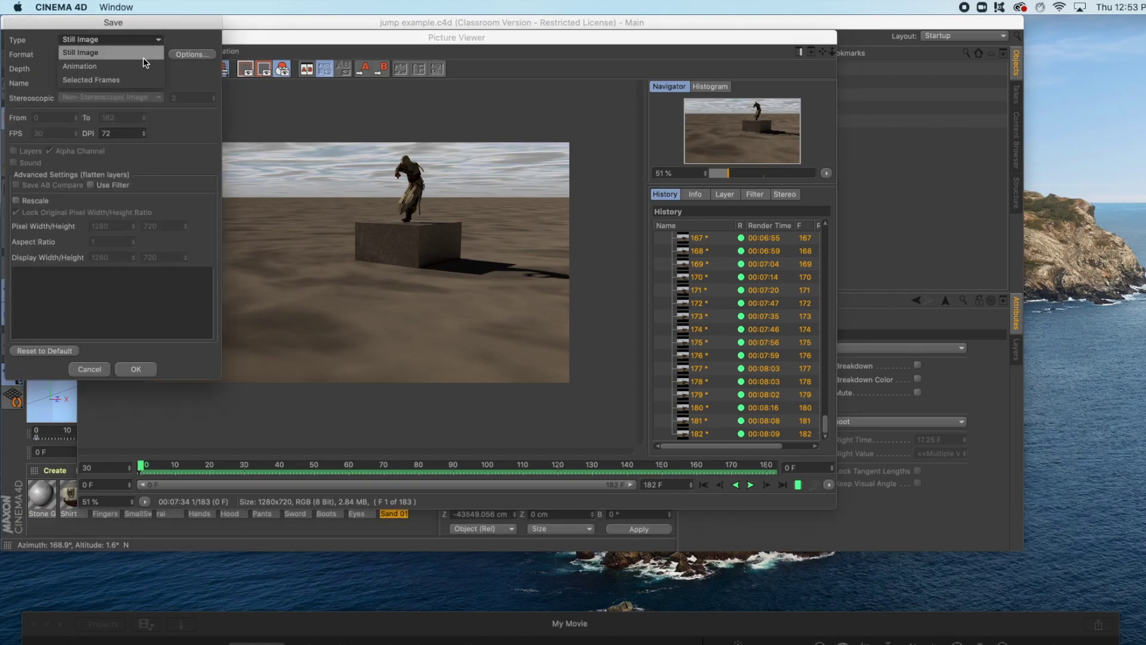
left_click(141, 65)
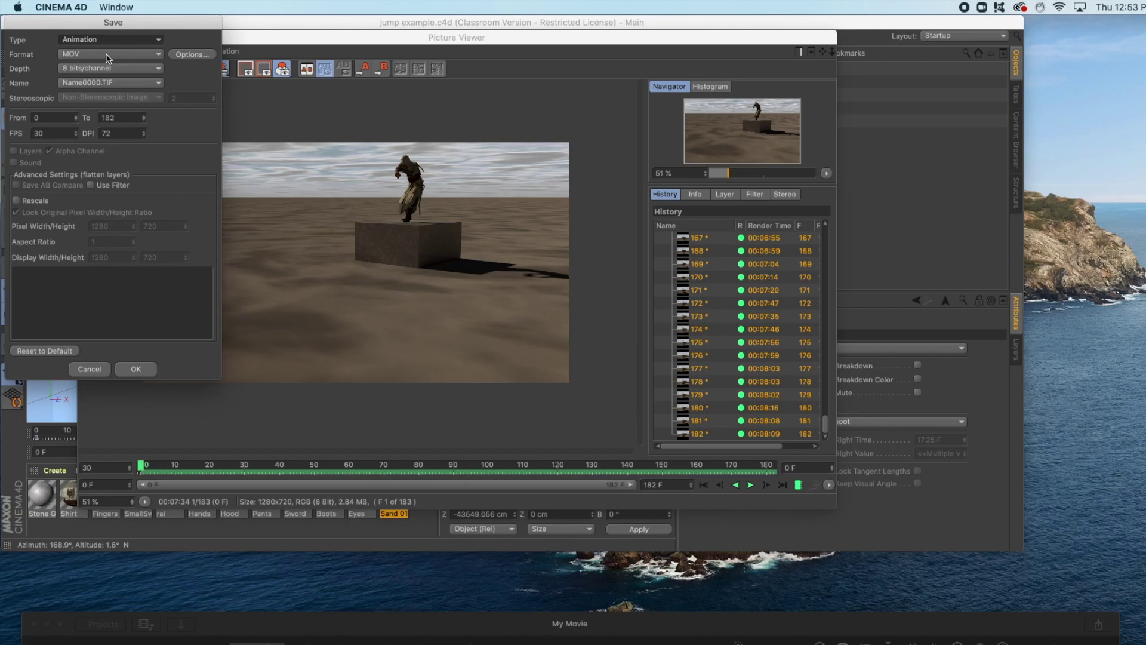
left_click(158, 55)
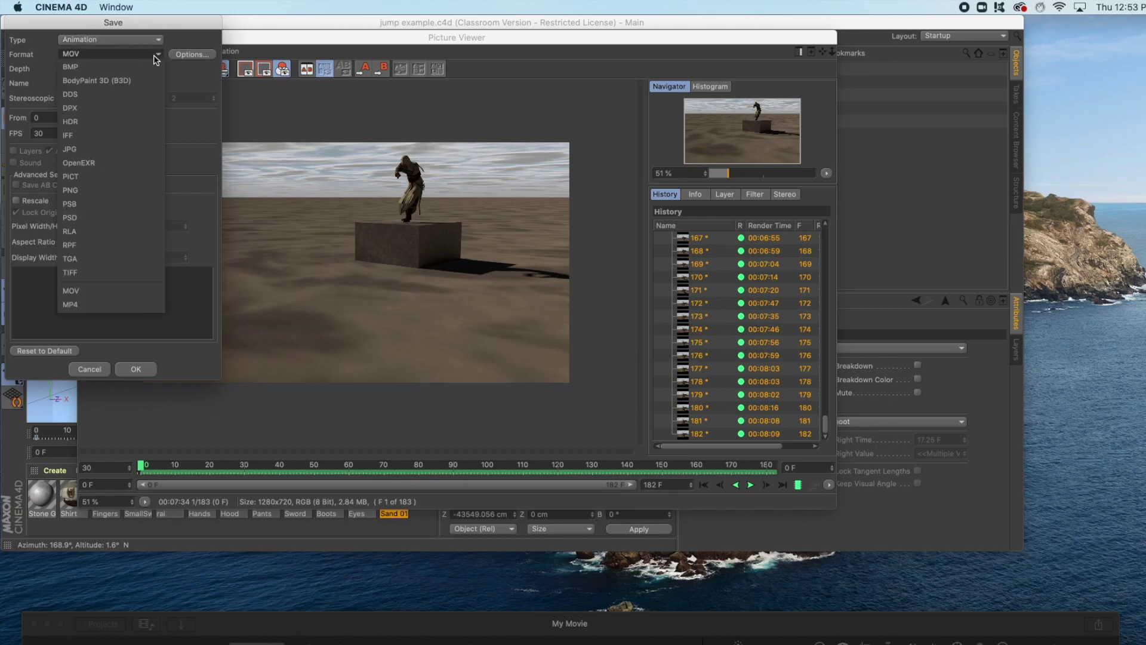
left_click(172, 64)
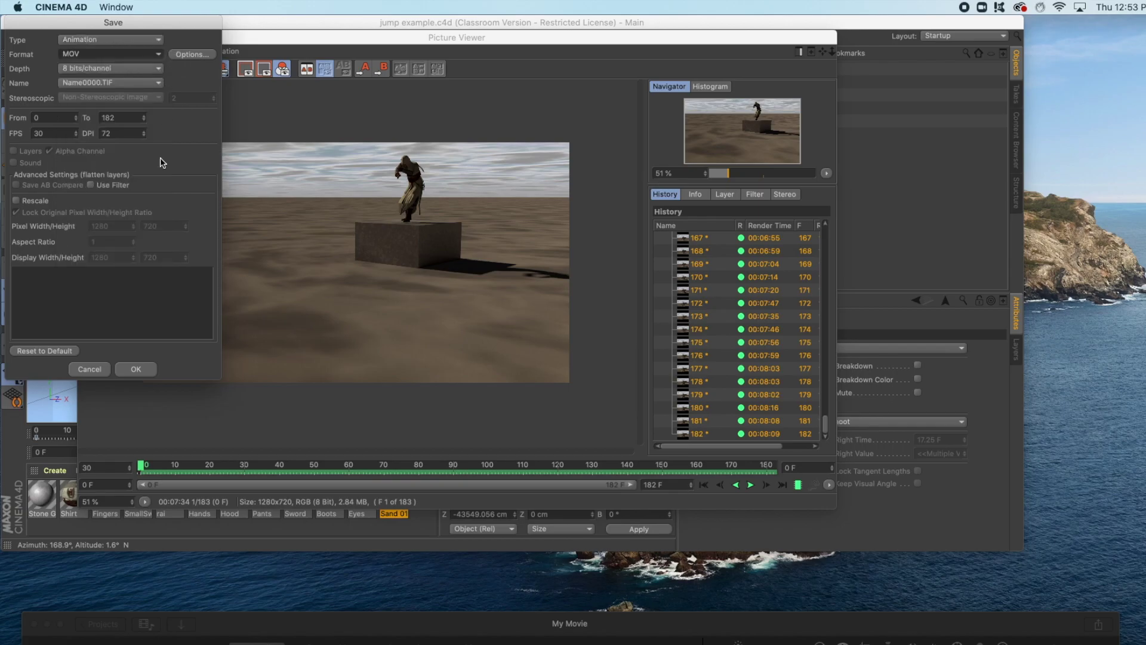
left_click(136, 369)
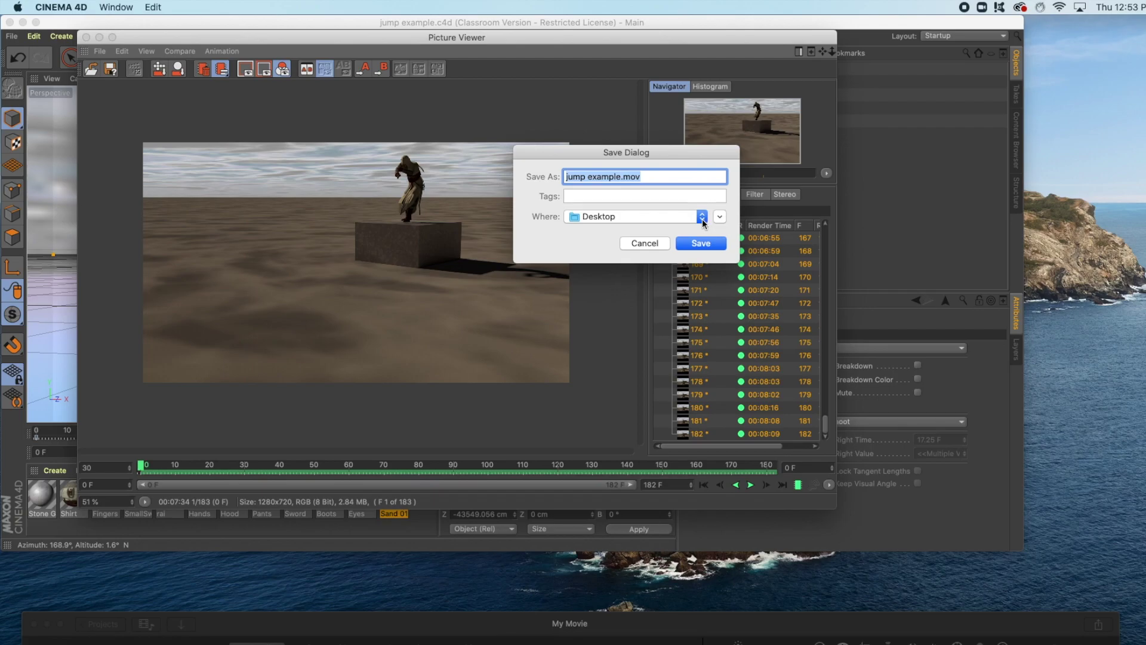
left_click(701, 244)
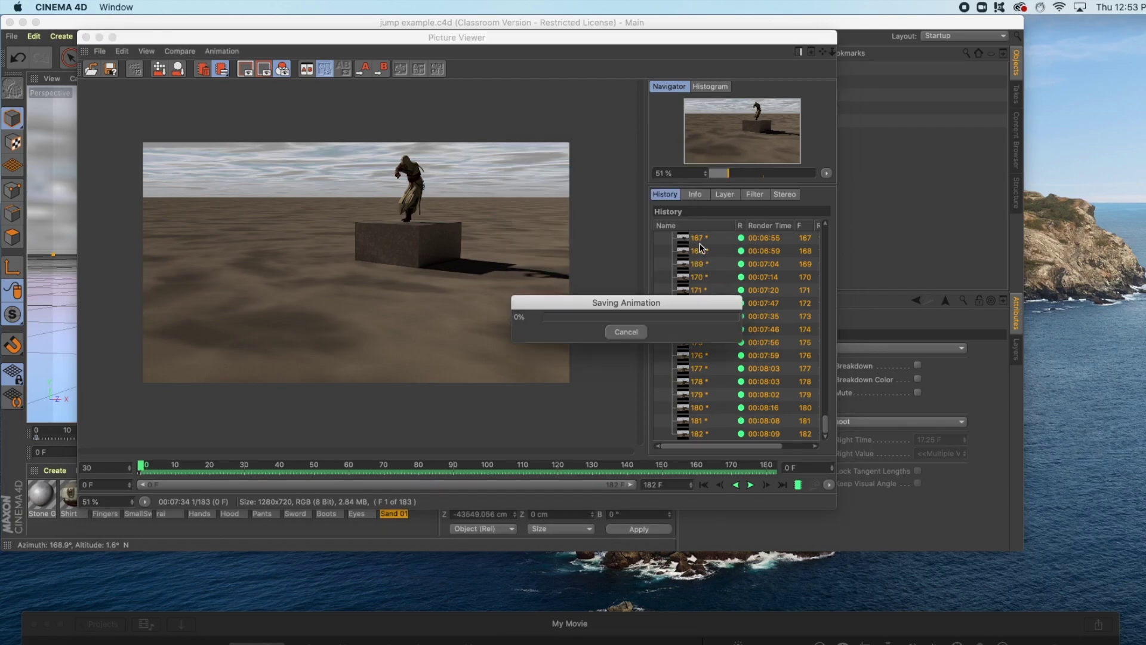
Open jump example.mov from the Desktop in QuickTime Player and play it
left_click(1051, 168)
double_click(1049, 169)
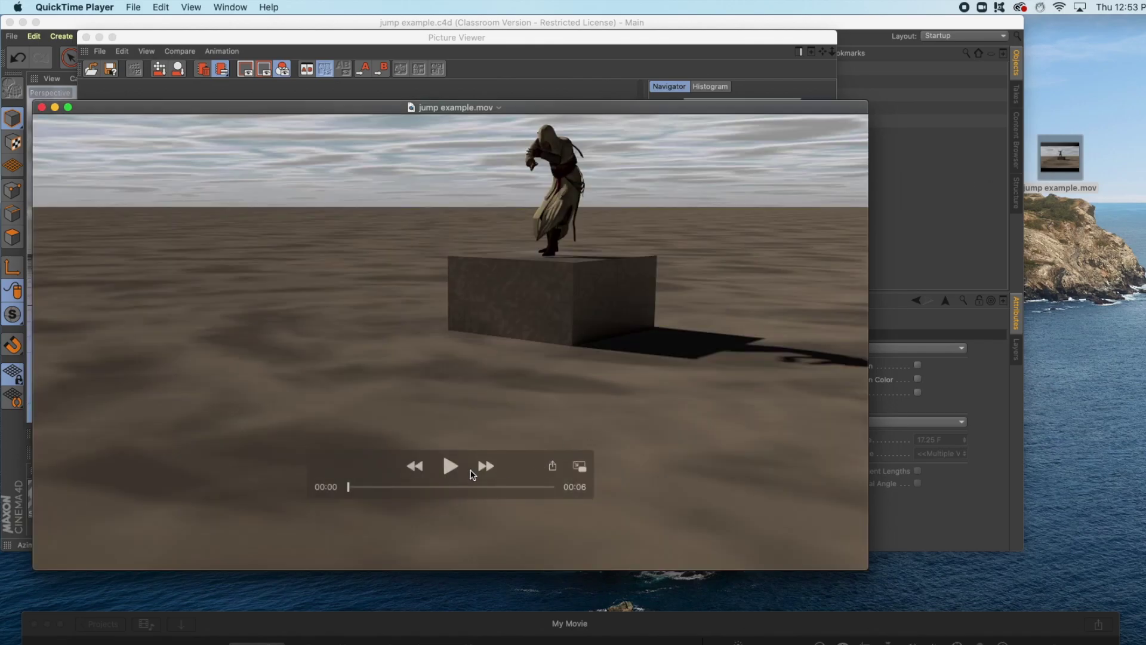
left_click(451, 466)
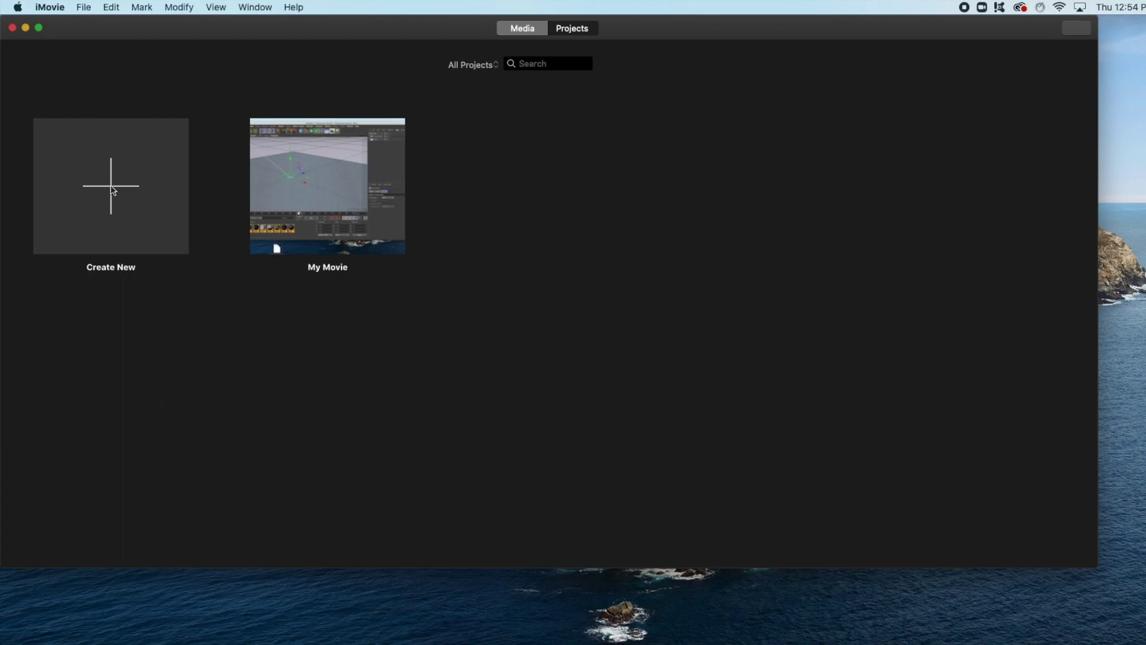
Switch to iMovie, create a new movie project and add jump example.mov to its timeline
left_click(112, 189)
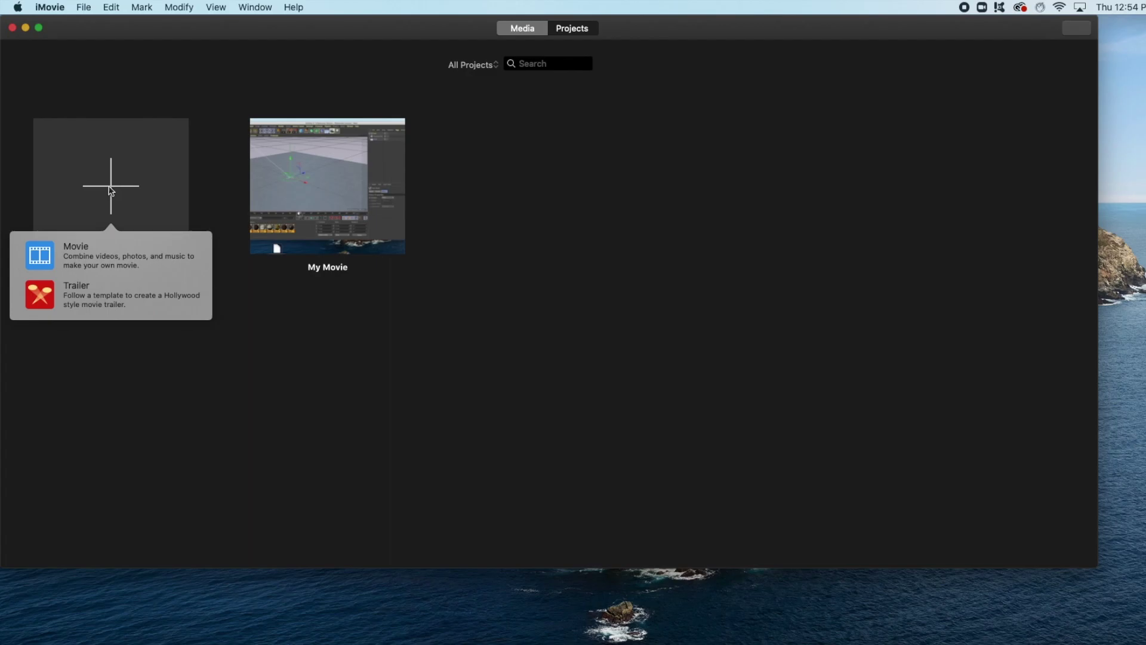
left_click(83, 258)
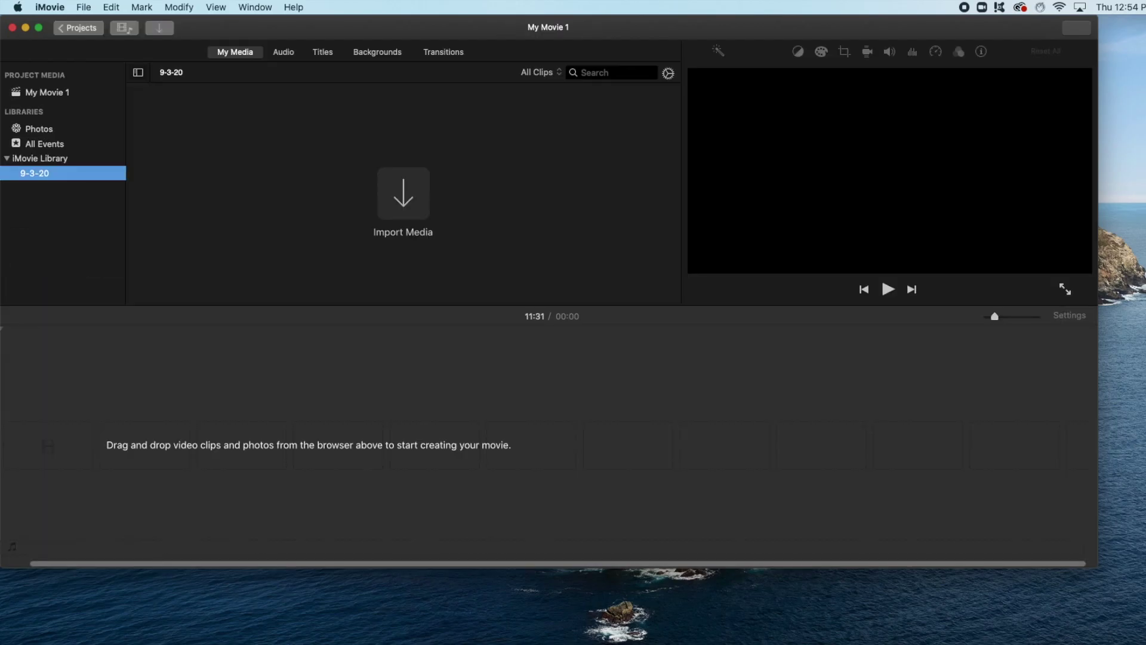
left_click_drag(1122, 154, 25, 464)
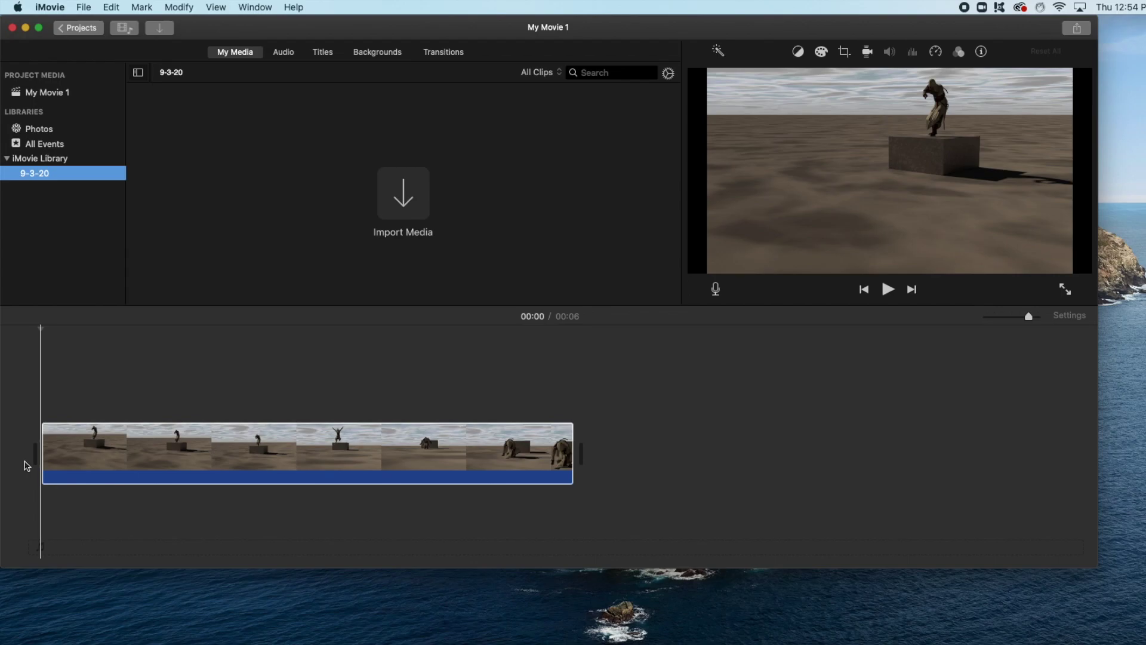
left_click(66, 447)
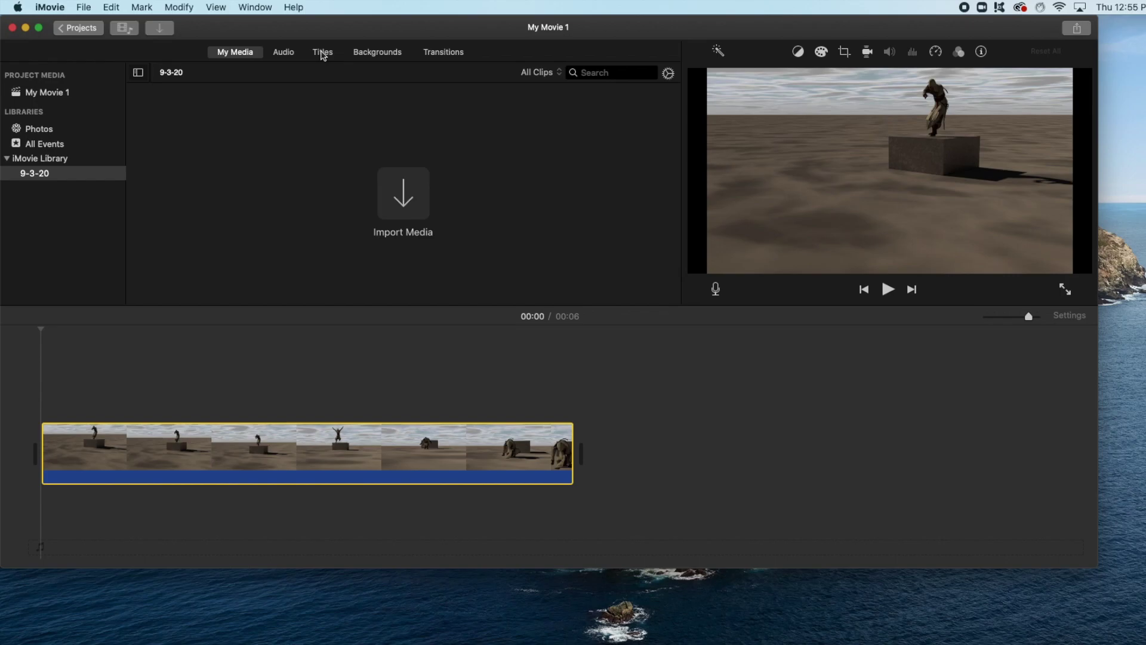
Add an Expand title, shorten it to 0.5 seconds and place it before the video clip
left_click(323, 53)
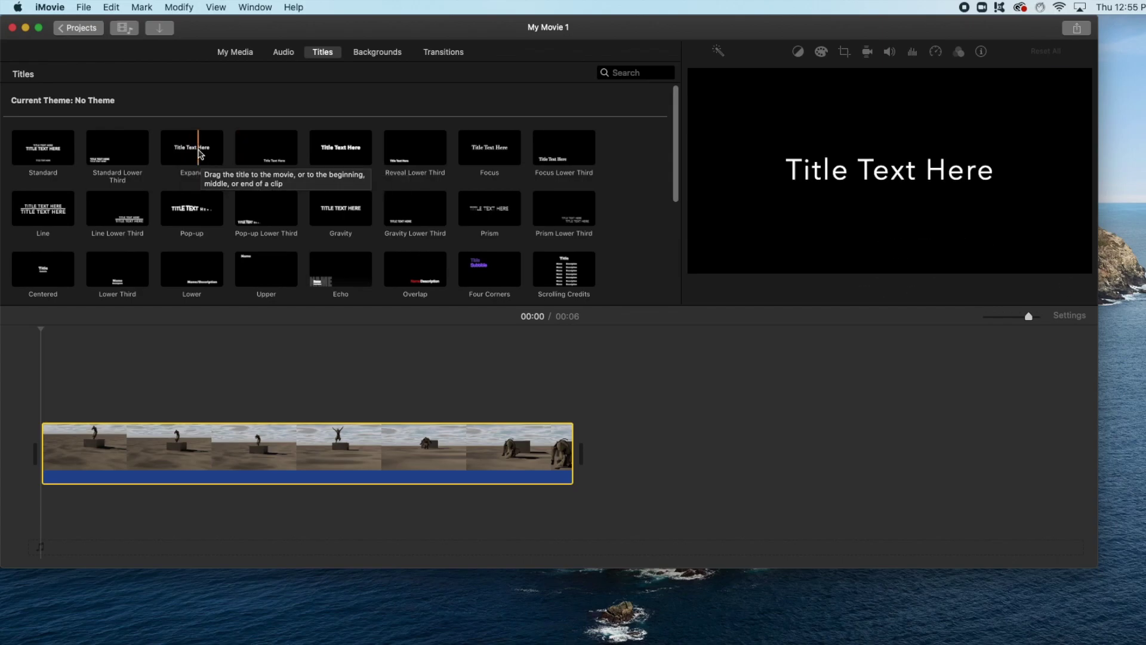
left_click_drag(199, 155, 215, 412)
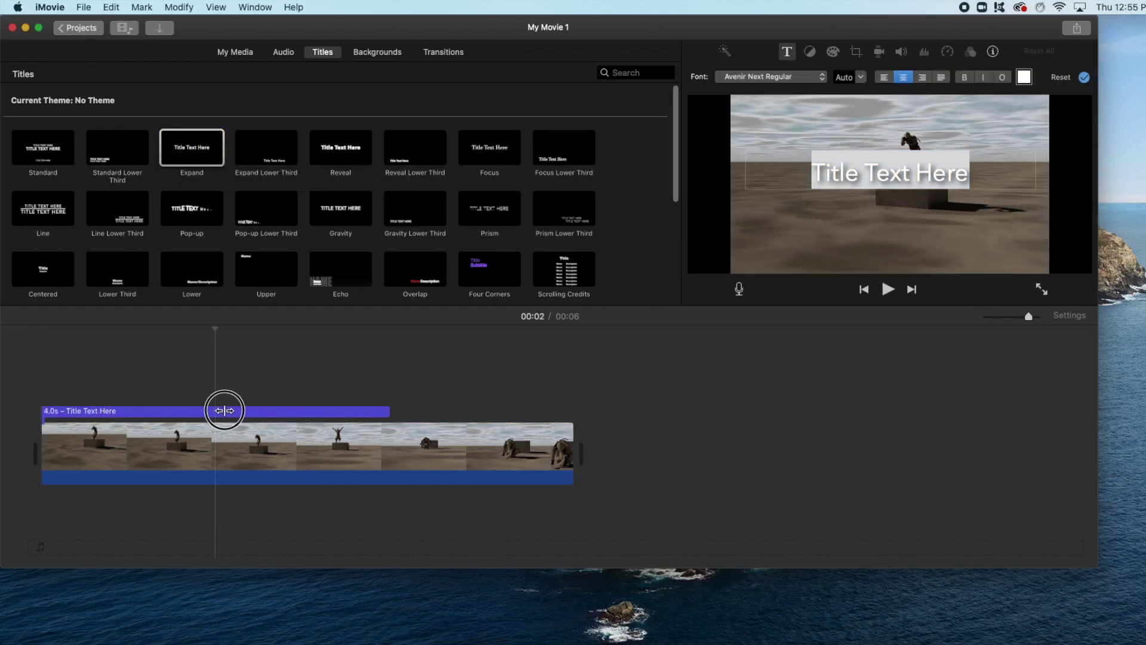
left_click_drag(389, 412, 25, 455)
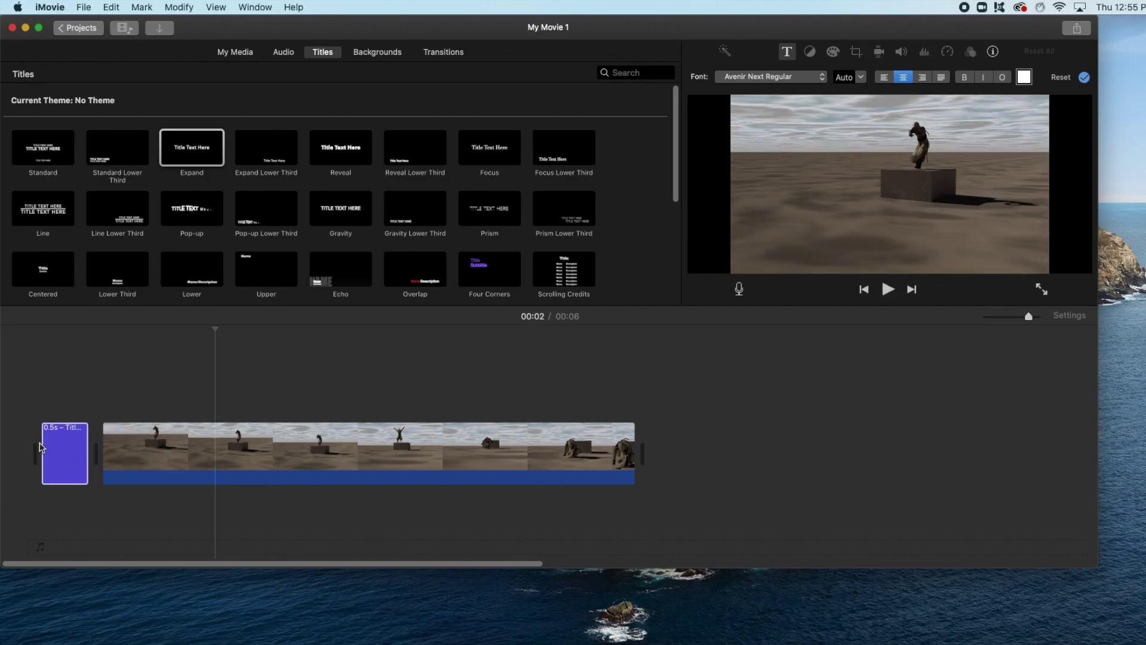
Replace the title's placeholder text with "Jump Example"
left_click(69, 460)
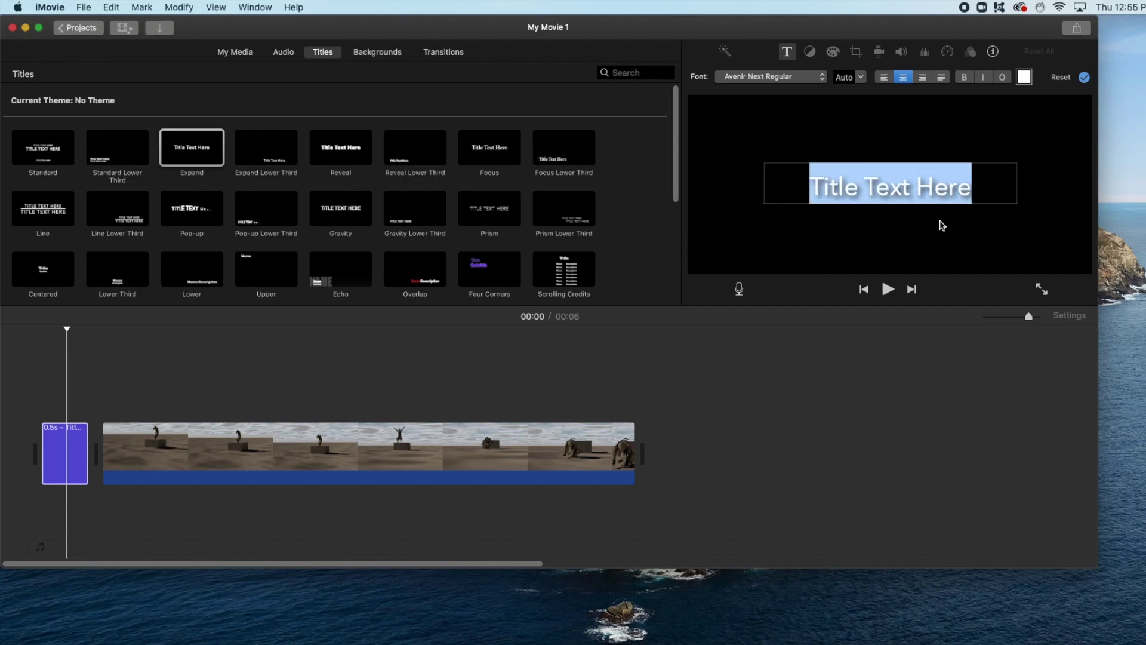
type("Jump Example")
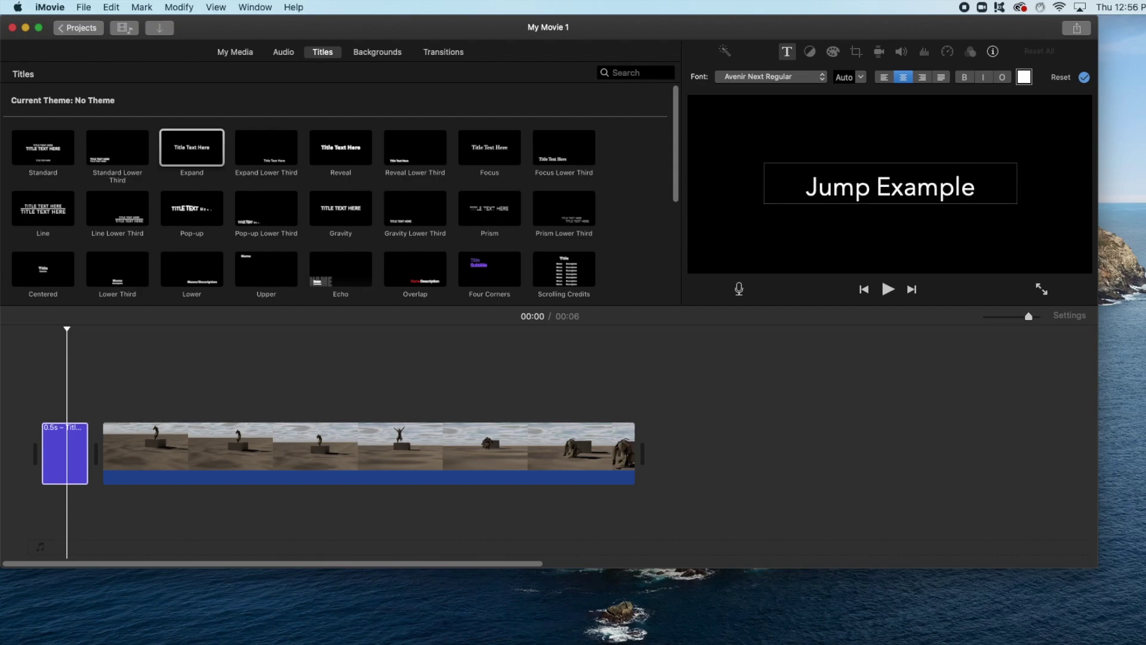
key("super+a")
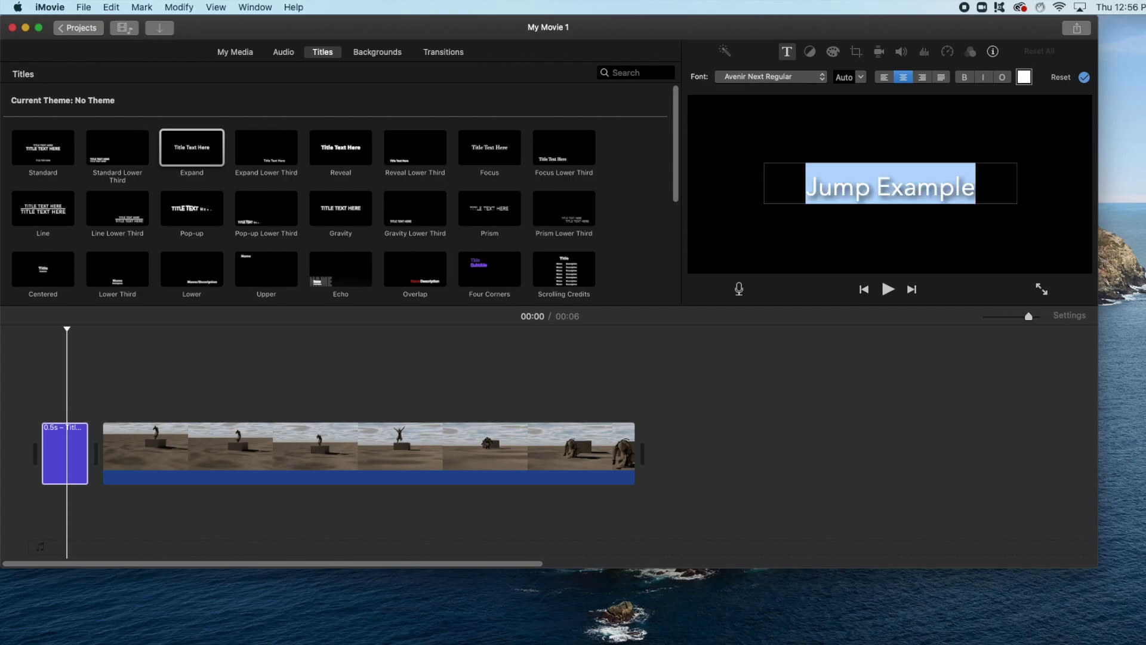
Play the movie from the start to check the title's timing and lengthen the title clip to 0.8 seconds
left_click(888, 291)
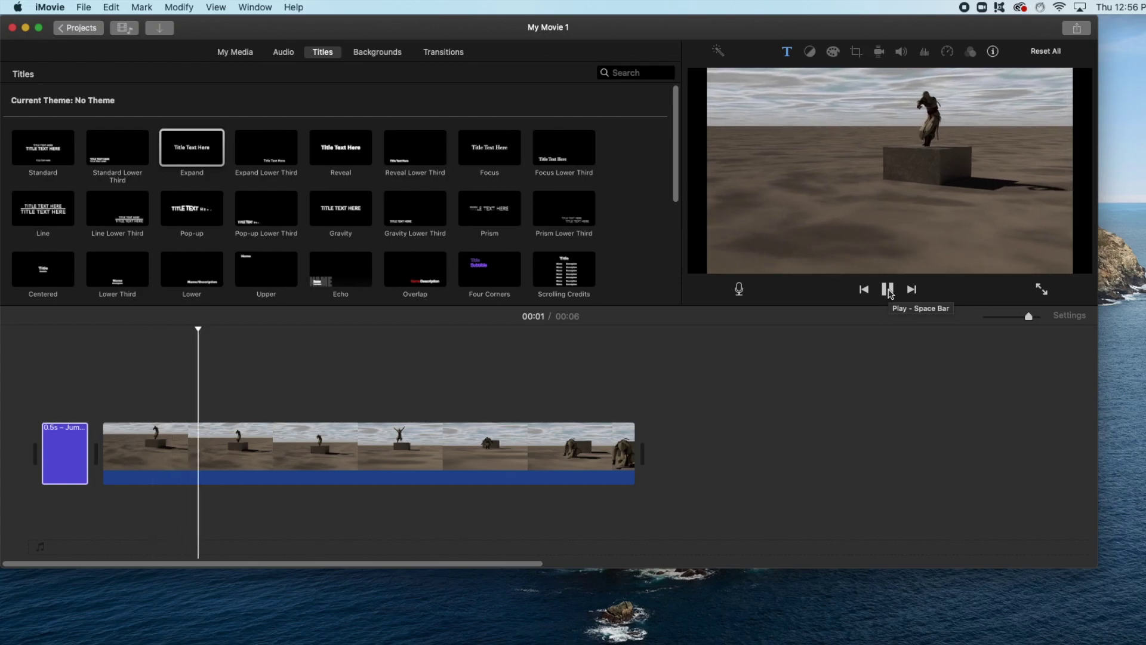
left_click(870, 290)
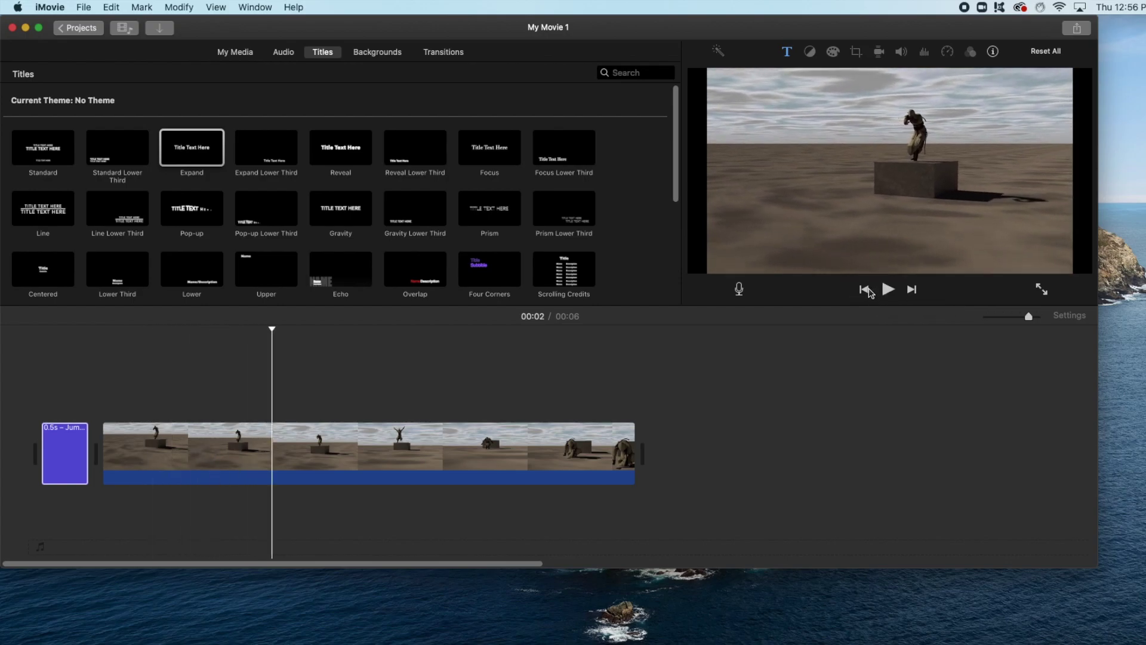
left_click(866, 290)
left_click(887, 290)
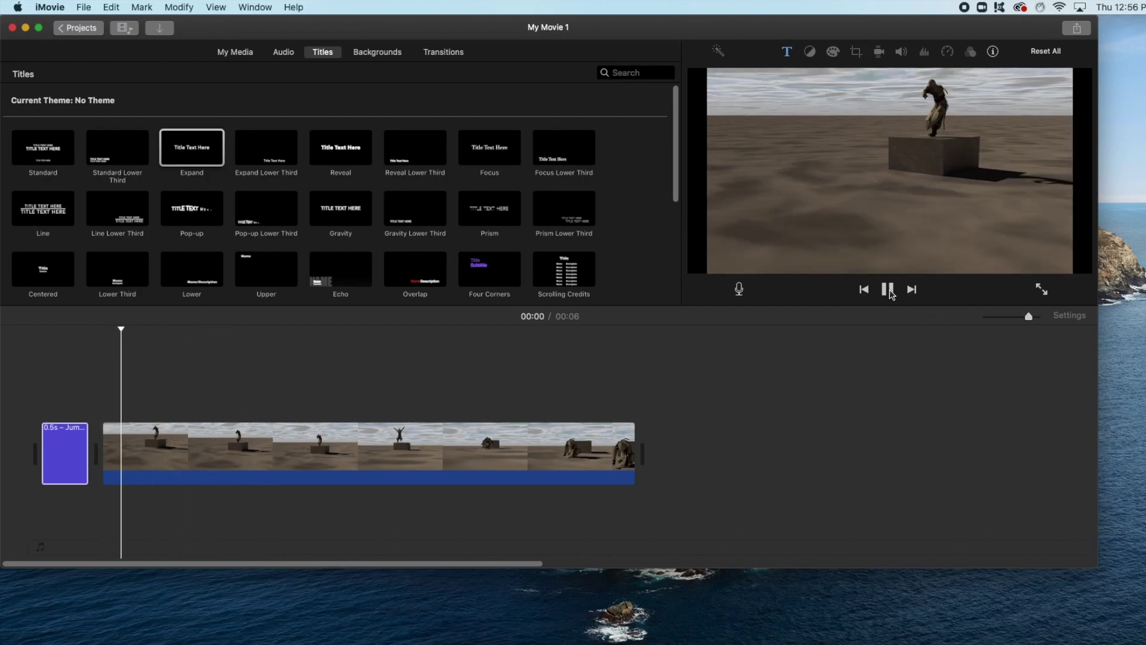
left_click(888, 291)
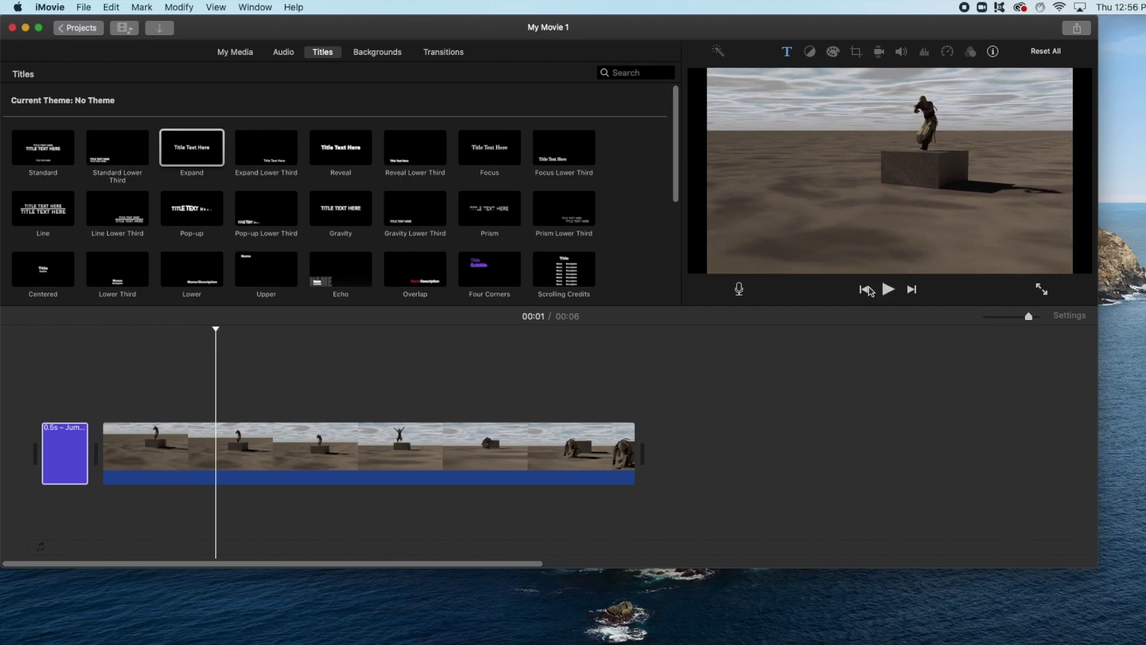
left_click(868, 290)
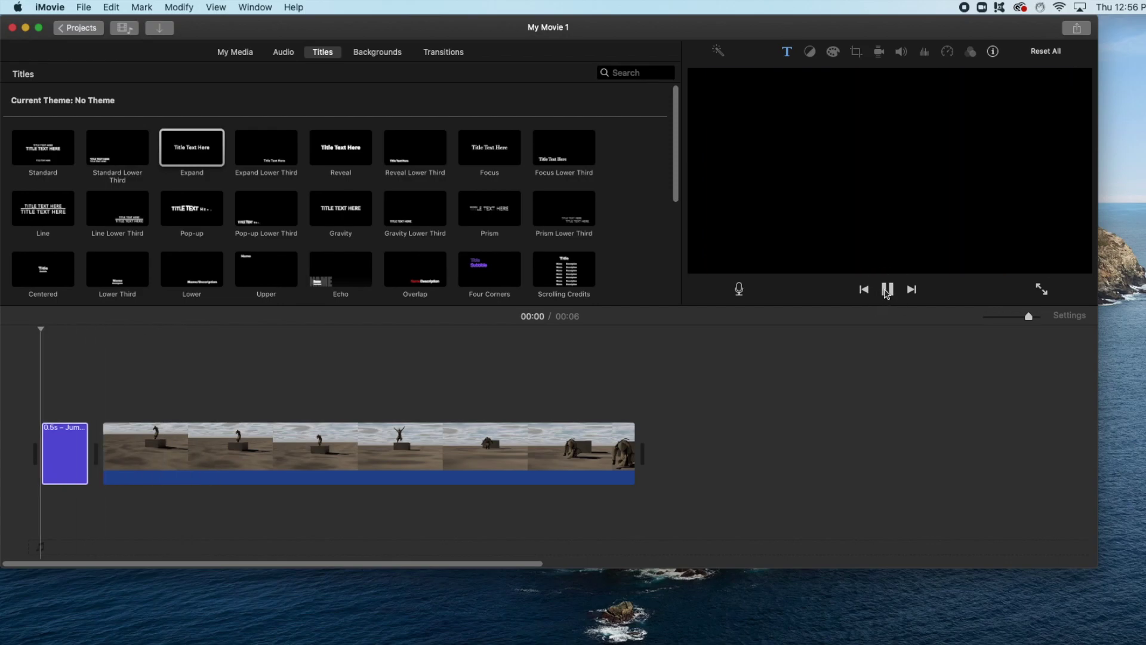
left_click(887, 292)
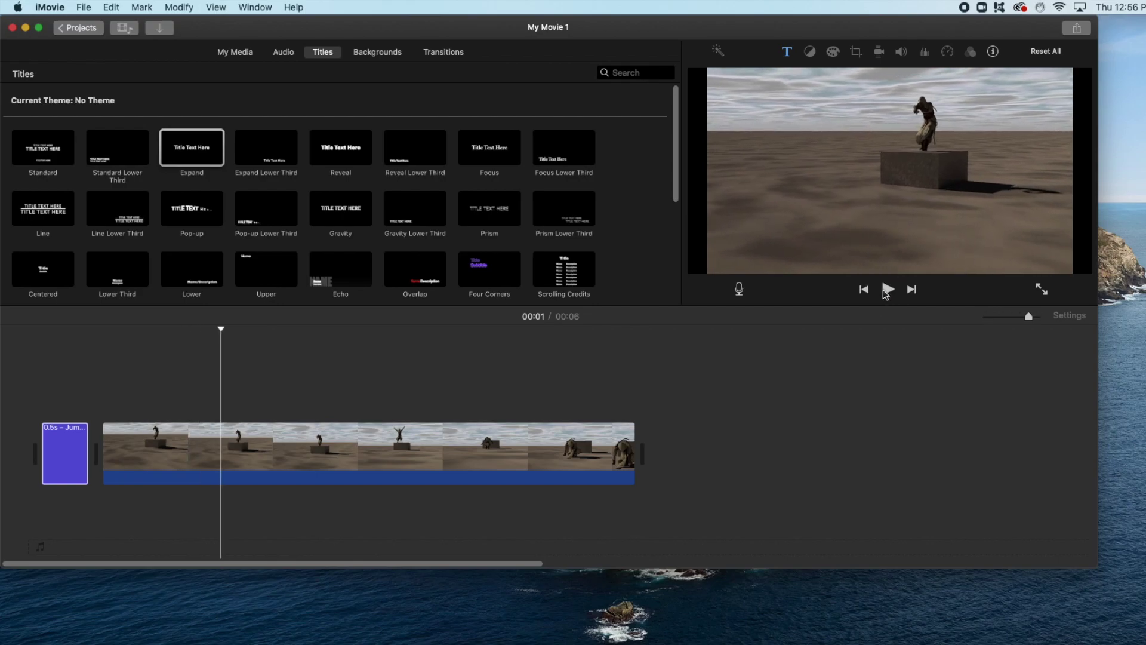
left_click_drag(88, 457, 74, 458)
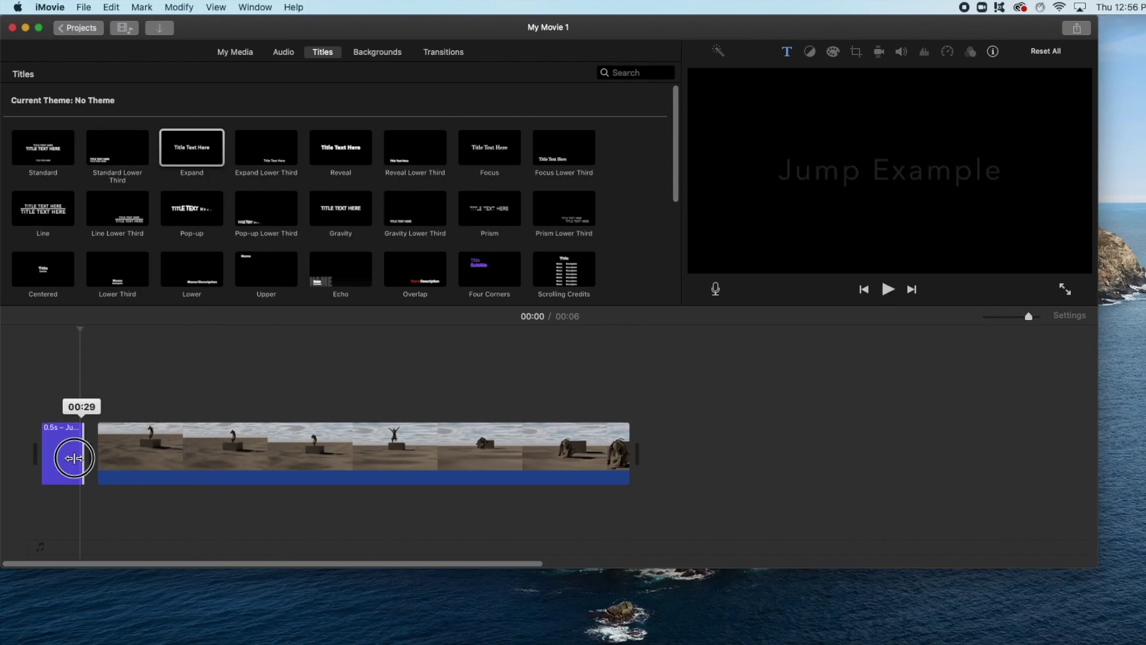
left_click_drag(74, 457, 111, 458)
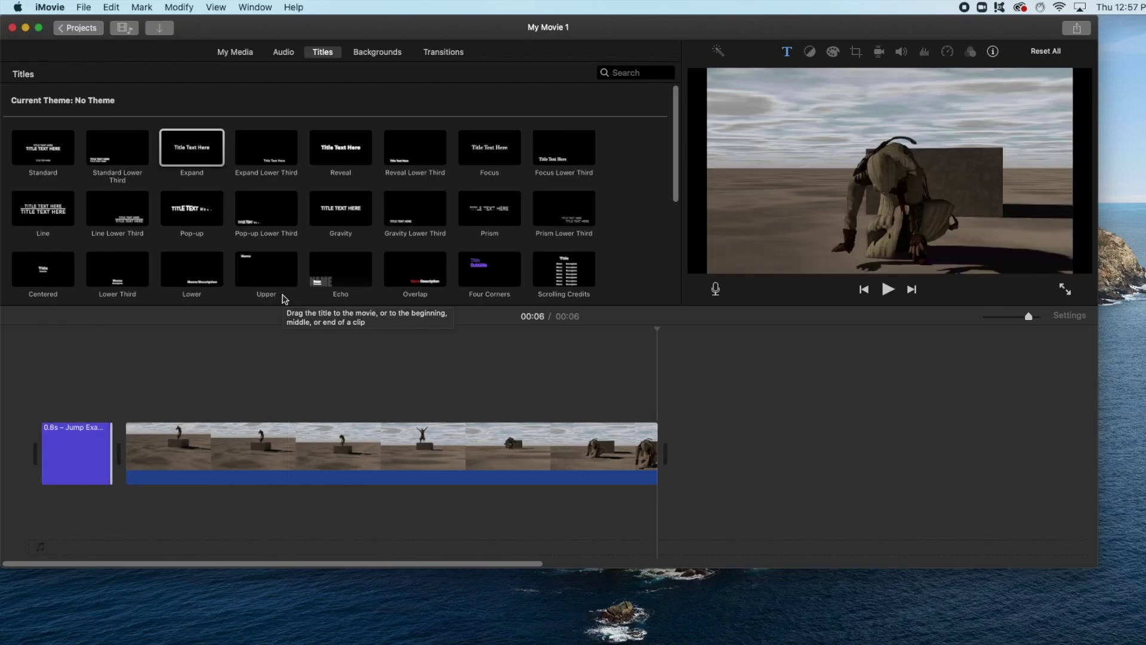
Browse the sound effects and preview the Greasy Wheels Short and Offroad Short jingles
left_click(284, 56)
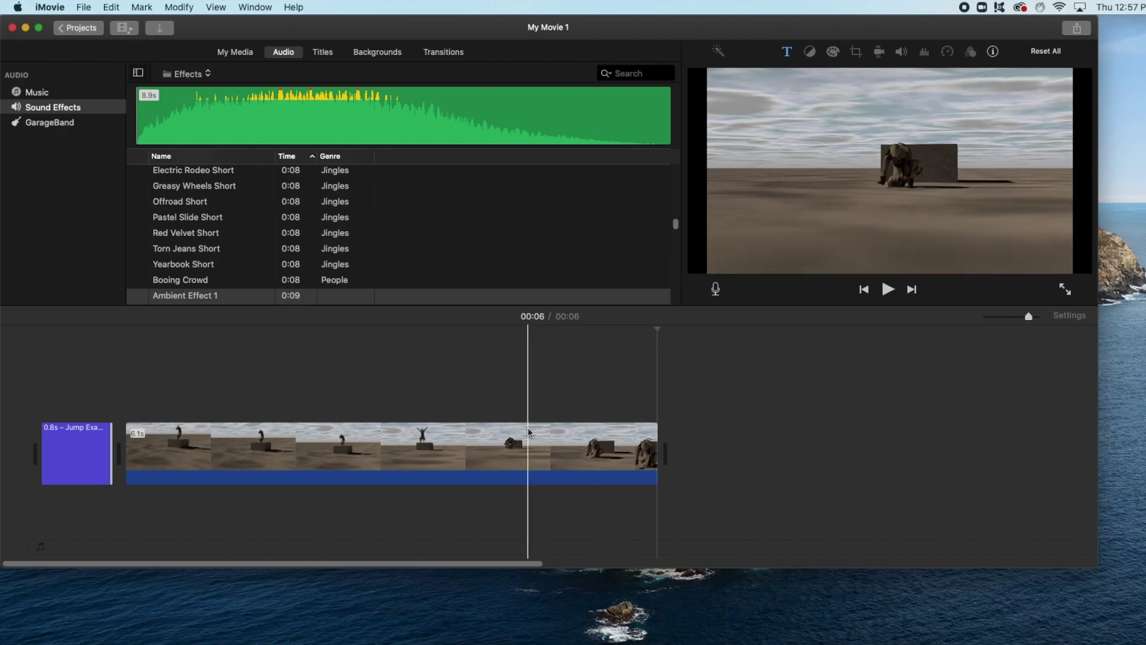
scroll(238, 251, "up", 3)
left_click(138, 254)
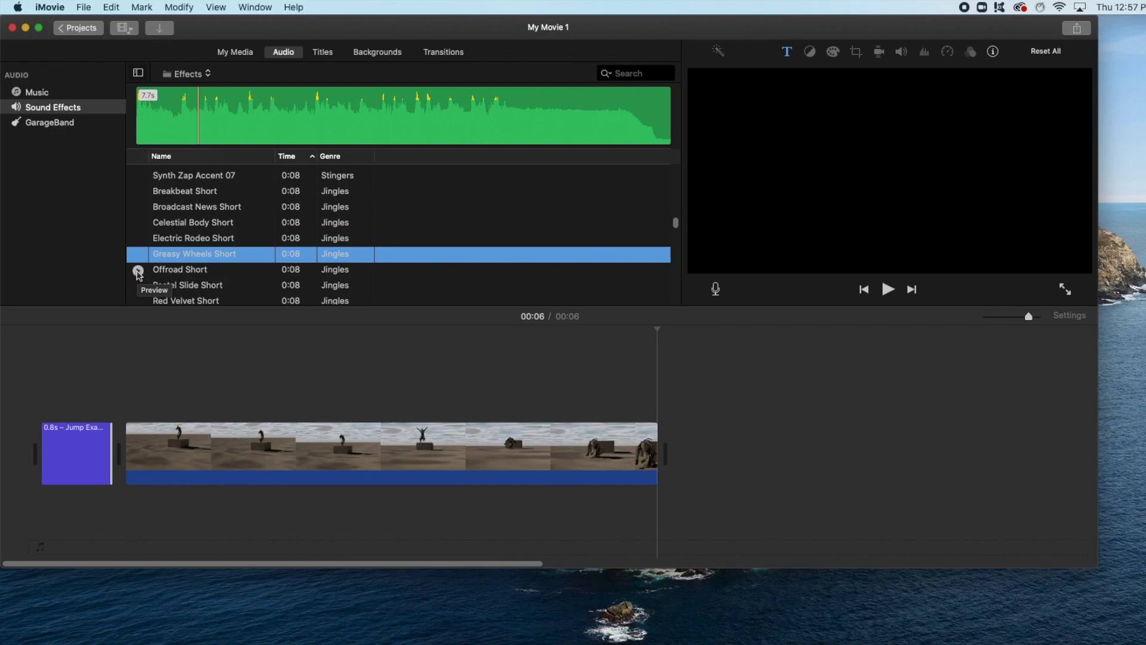
left_click(138, 272)
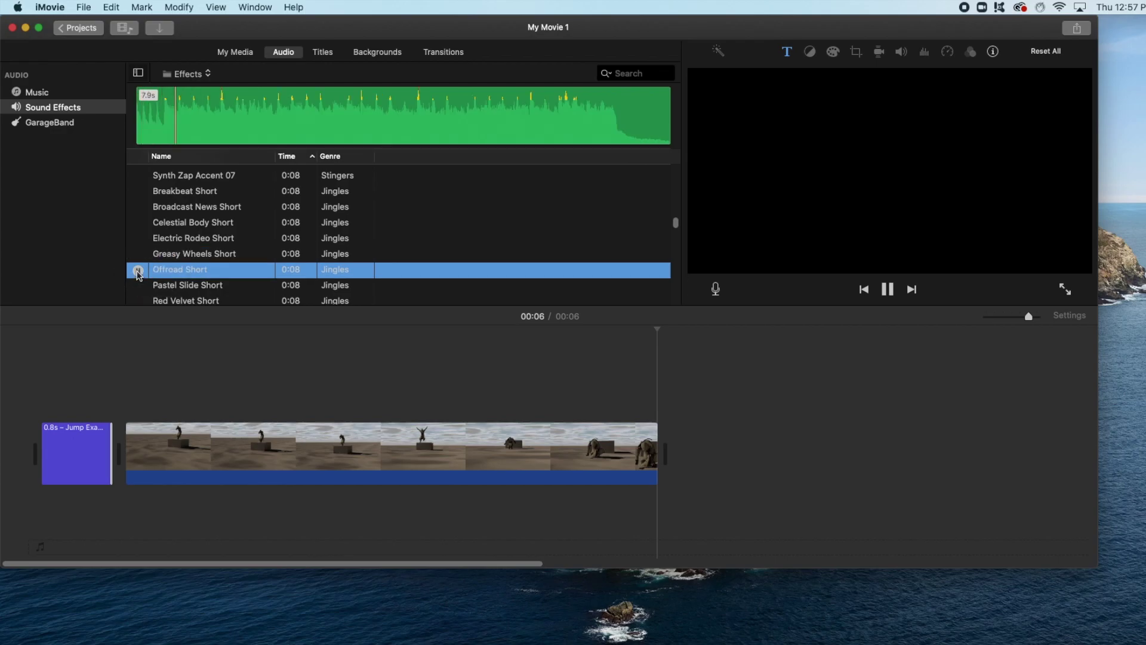
Find the Mystery Accents 01 sound effect and add it to the timeline, starting near the end of the title clip
scroll(149, 238, "up", 5)
left_click(159, 209)
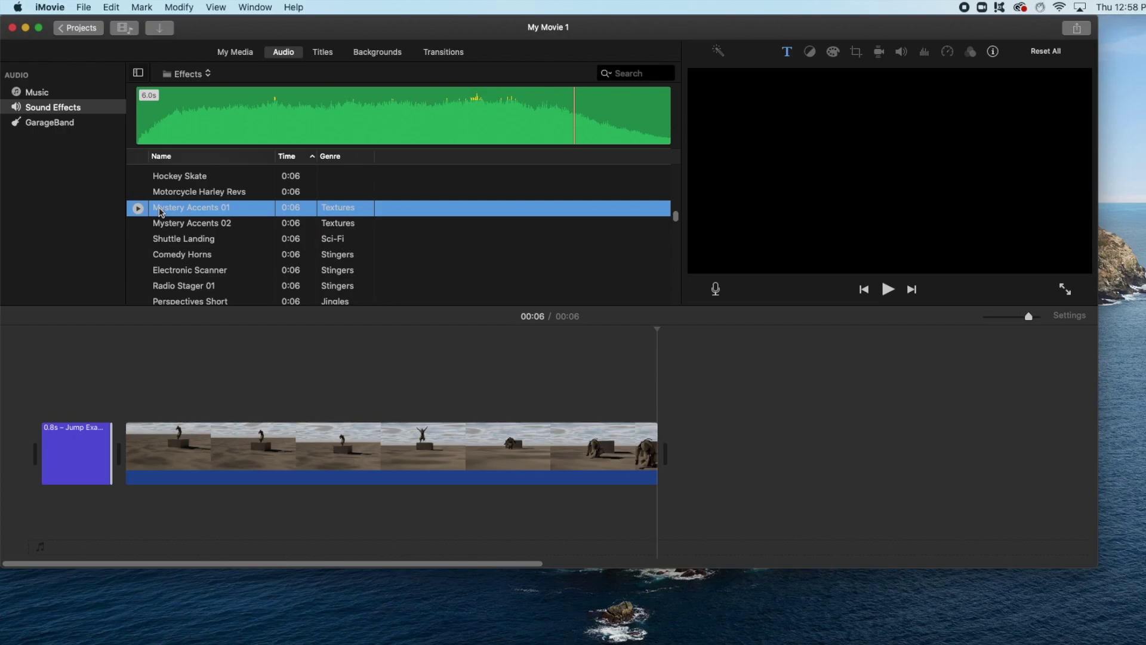
left_click_drag(160, 210, 71, 514)
left_click_drag(249, 524, 301, 526)
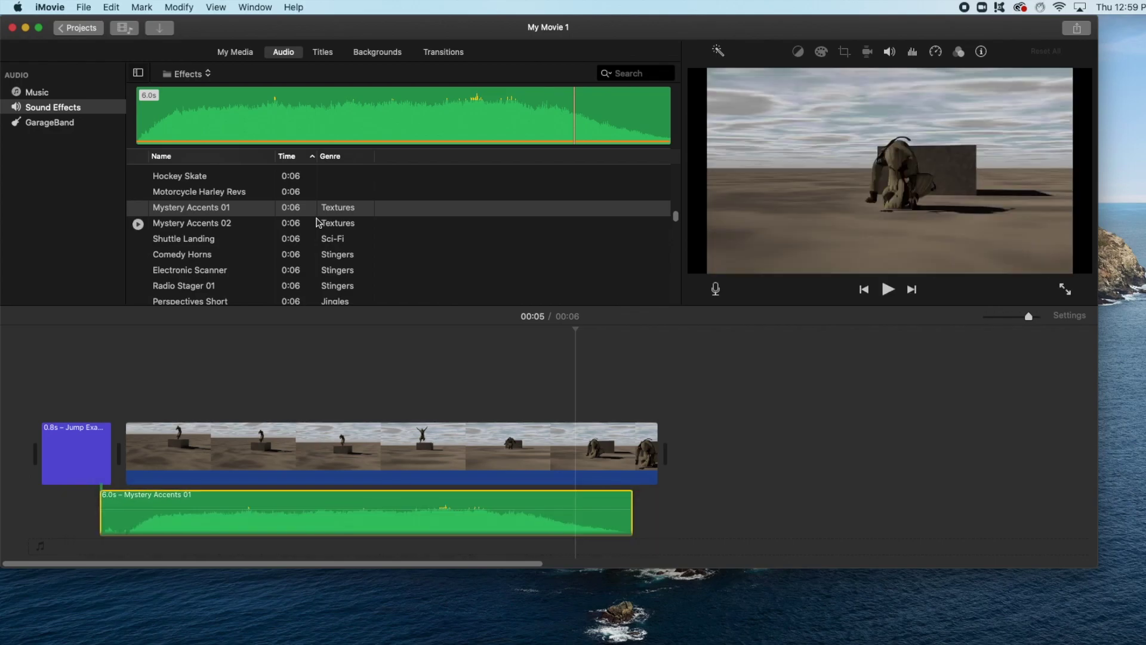
Add the Ambient Hit sound effect under the last part of the video clip and play the movie from the start to check the audio
scroll(317, 222, "up", 6)
left_click(167, 217)
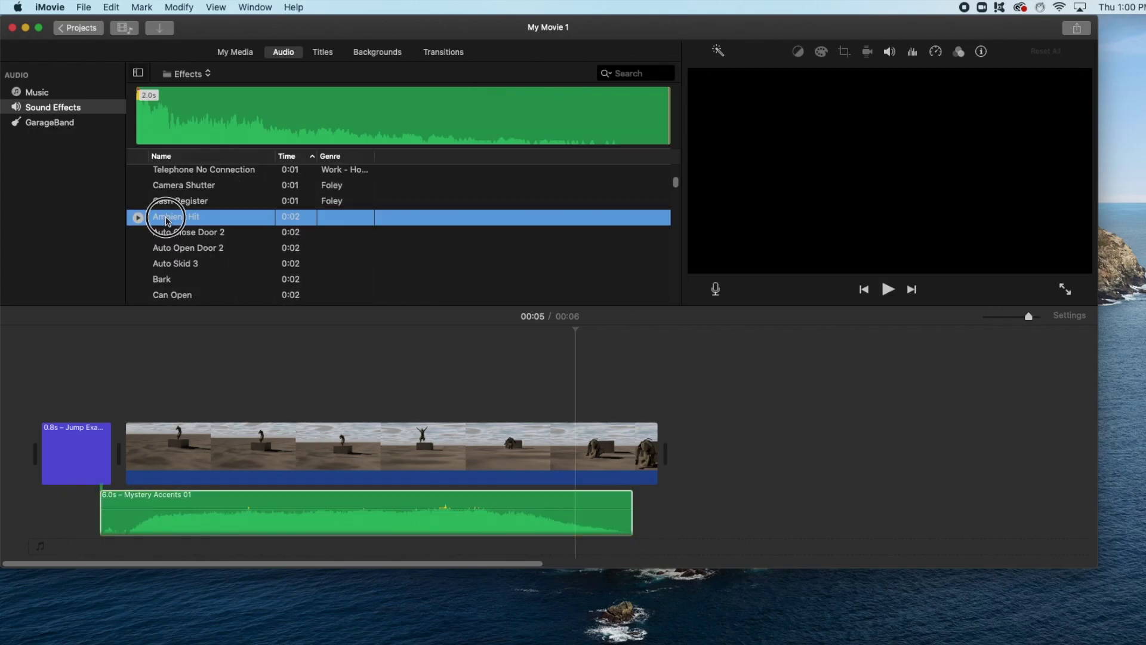
left_click_drag(167, 221, 495, 513)
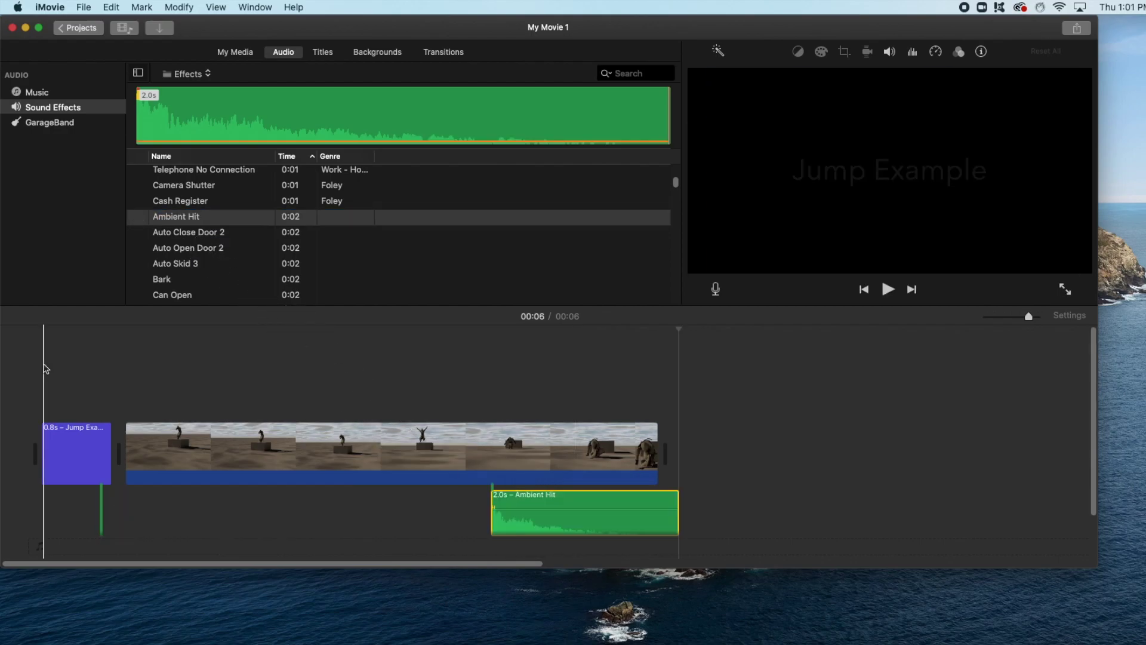
left_click(45, 368)
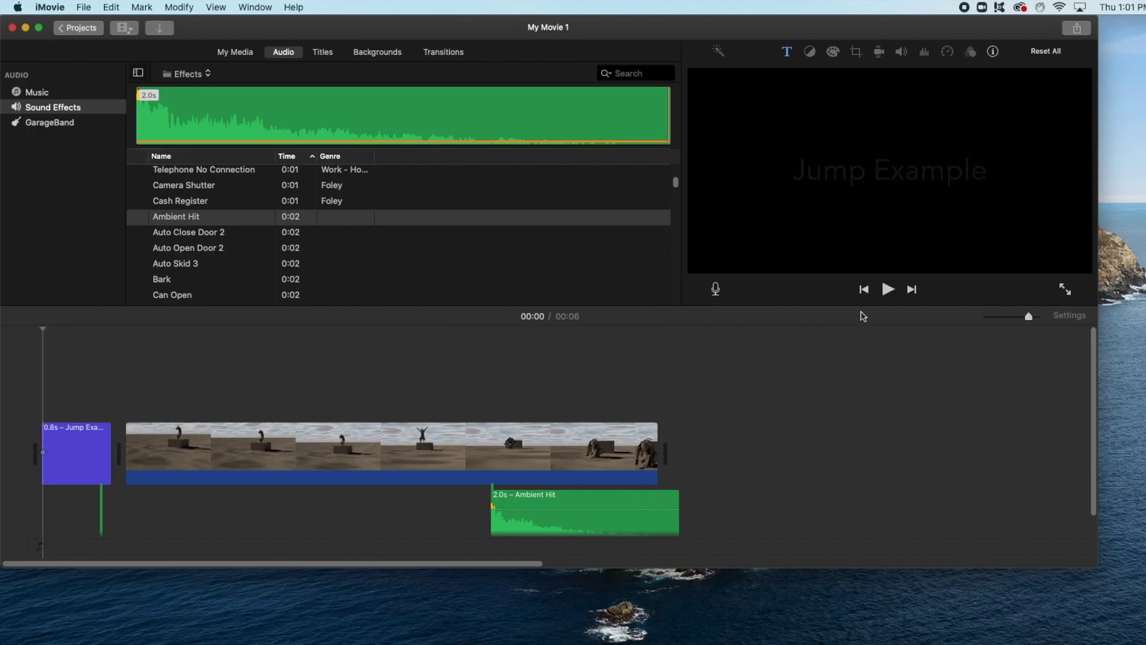
left_click(888, 290)
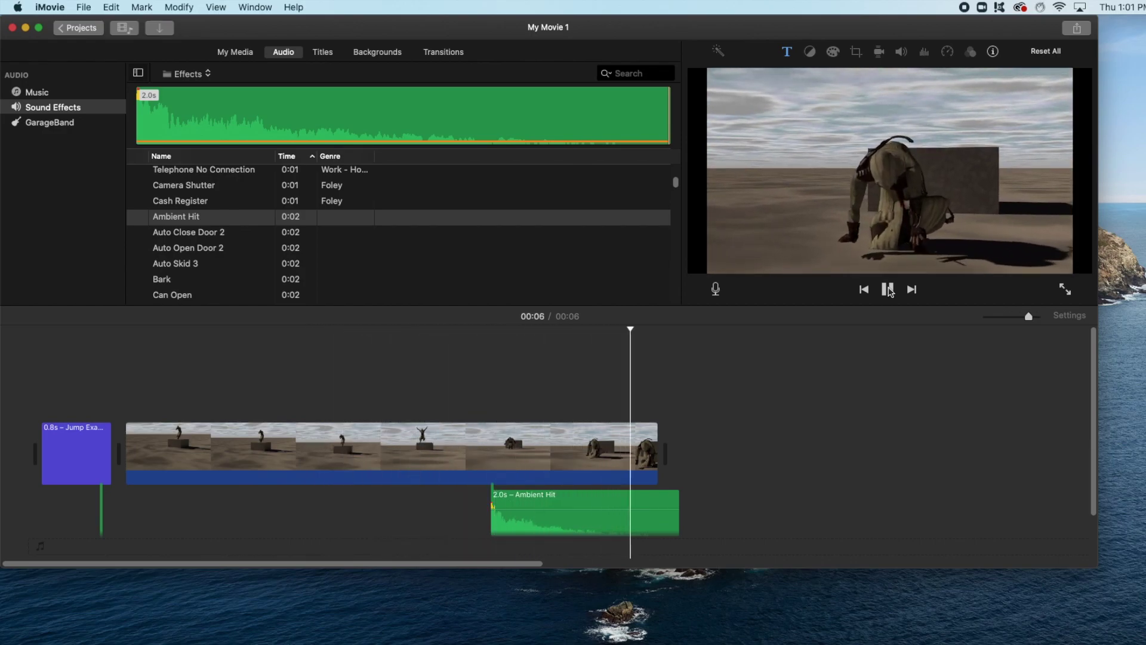
Apply a Ken Burns zoom to the video clip with a smaller End frame around the landed character, and play the movie from the start
left_click(615, 437)
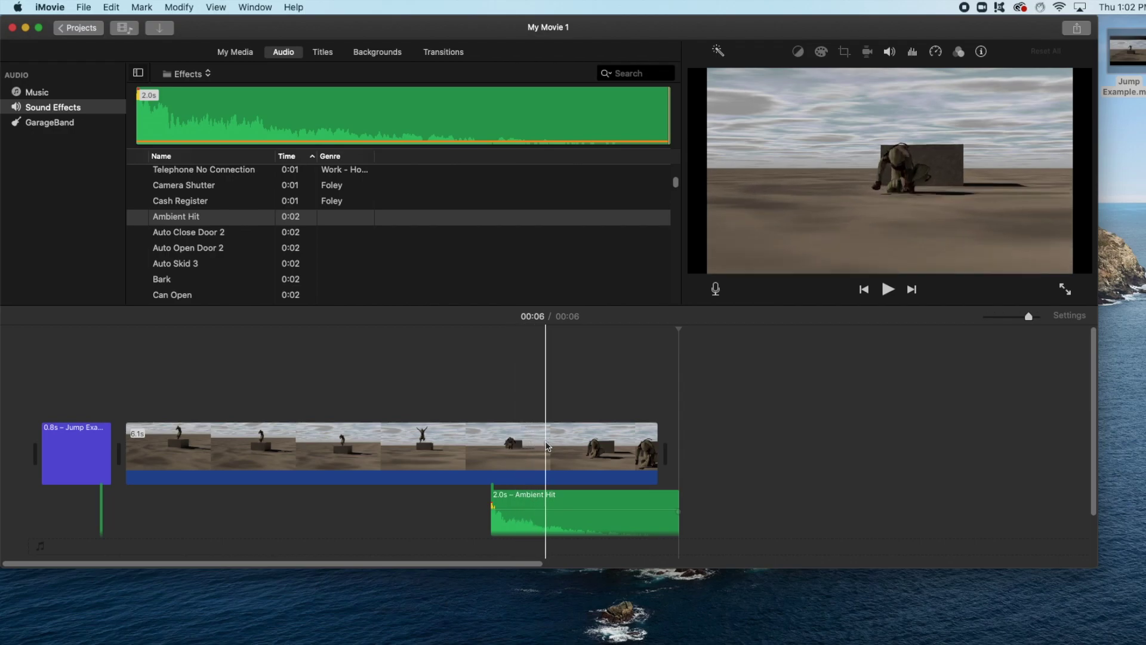
left_click(531, 448)
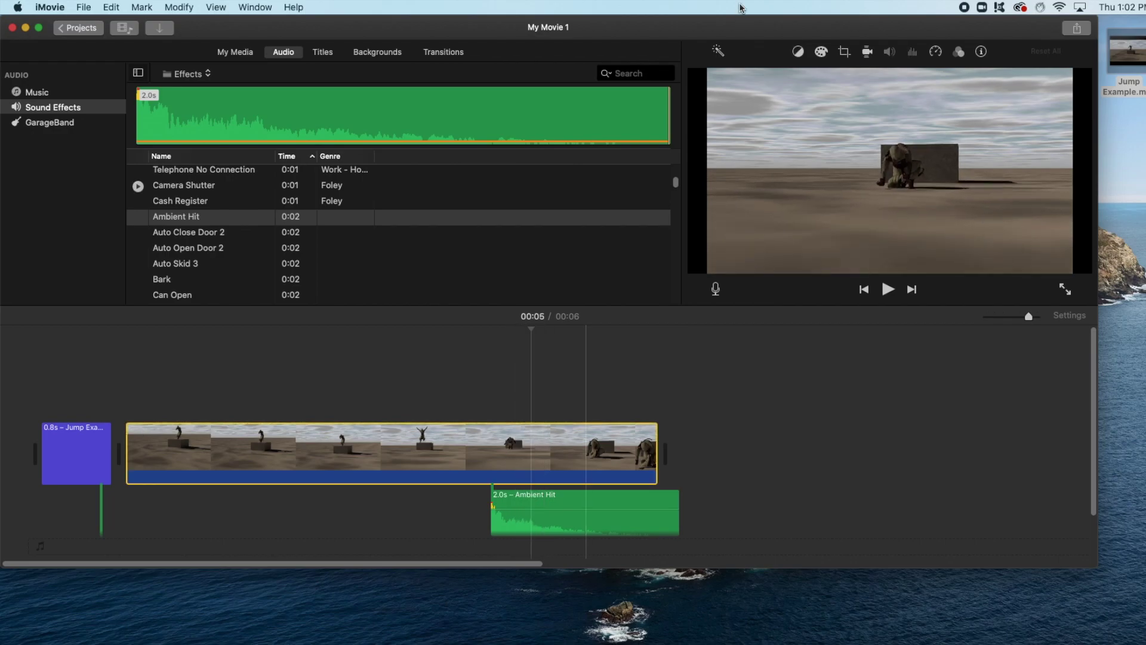
left_click(844, 52)
left_click(779, 78)
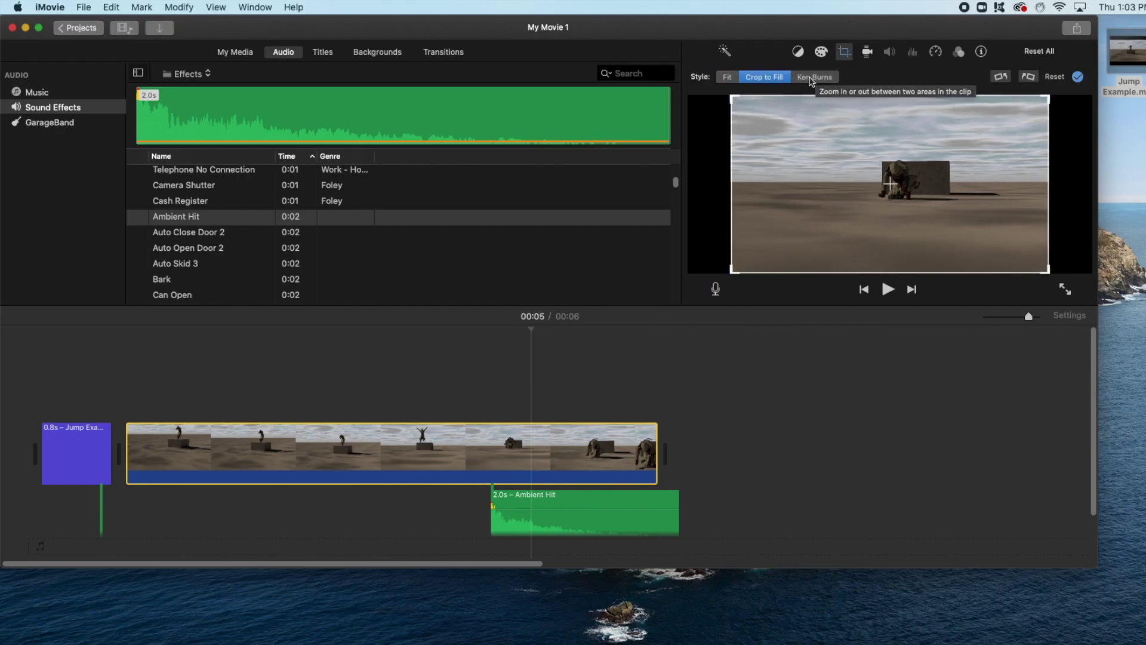
left_click(812, 78)
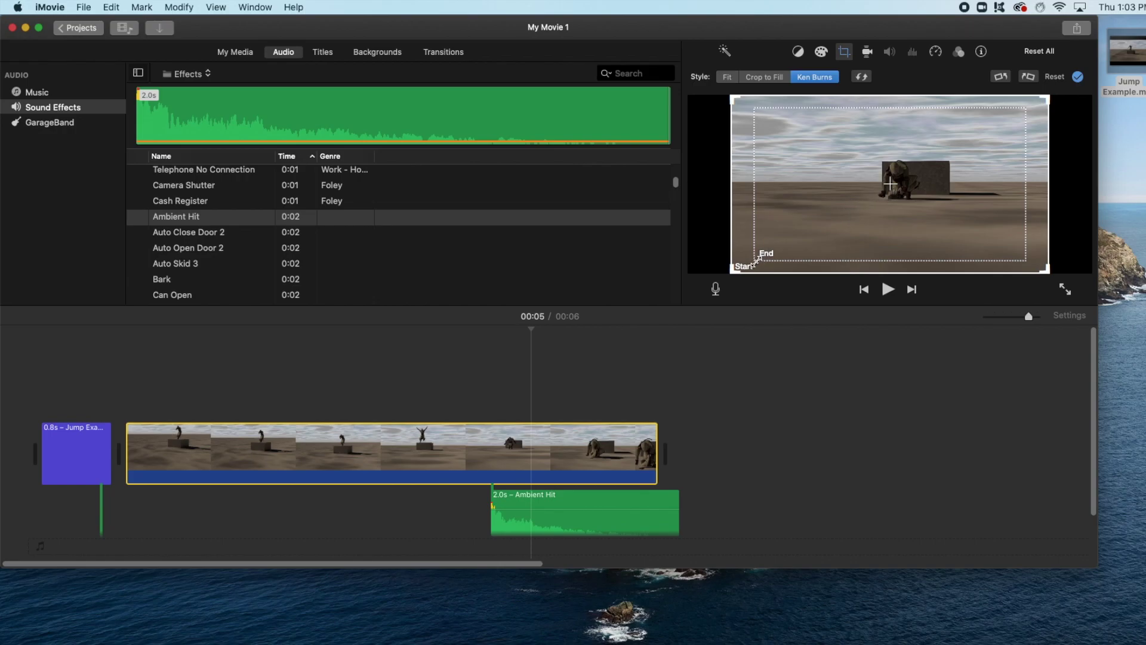
left_click_drag(757, 260, 781, 242)
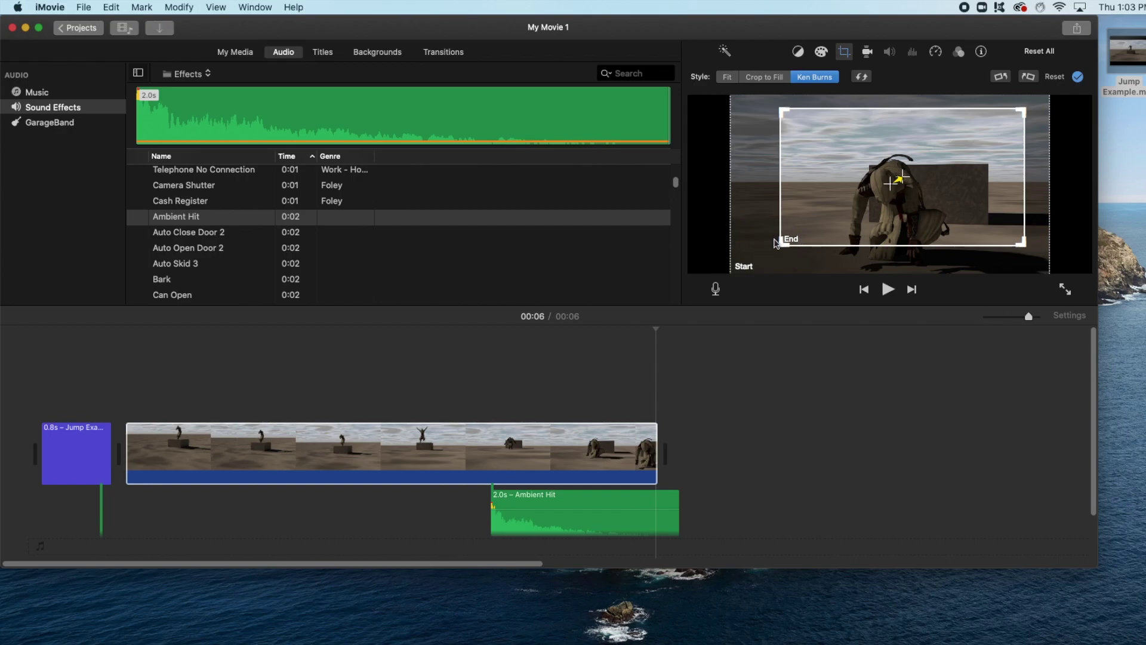
key("Return")
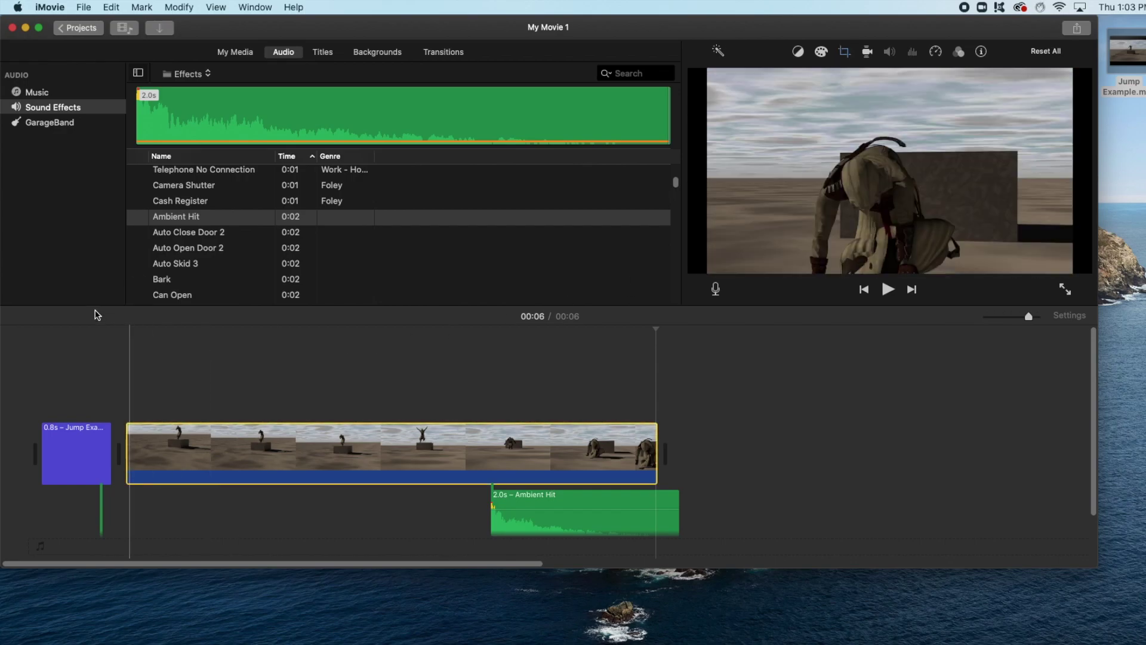
left_click(43, 341)
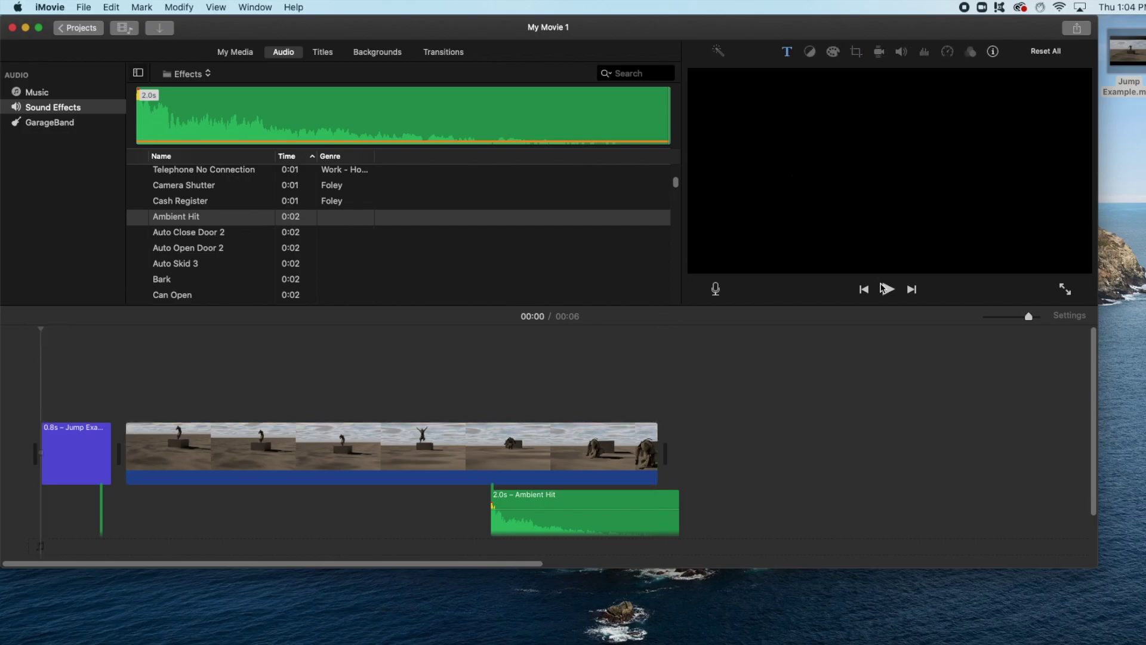
left_click(888, 289)
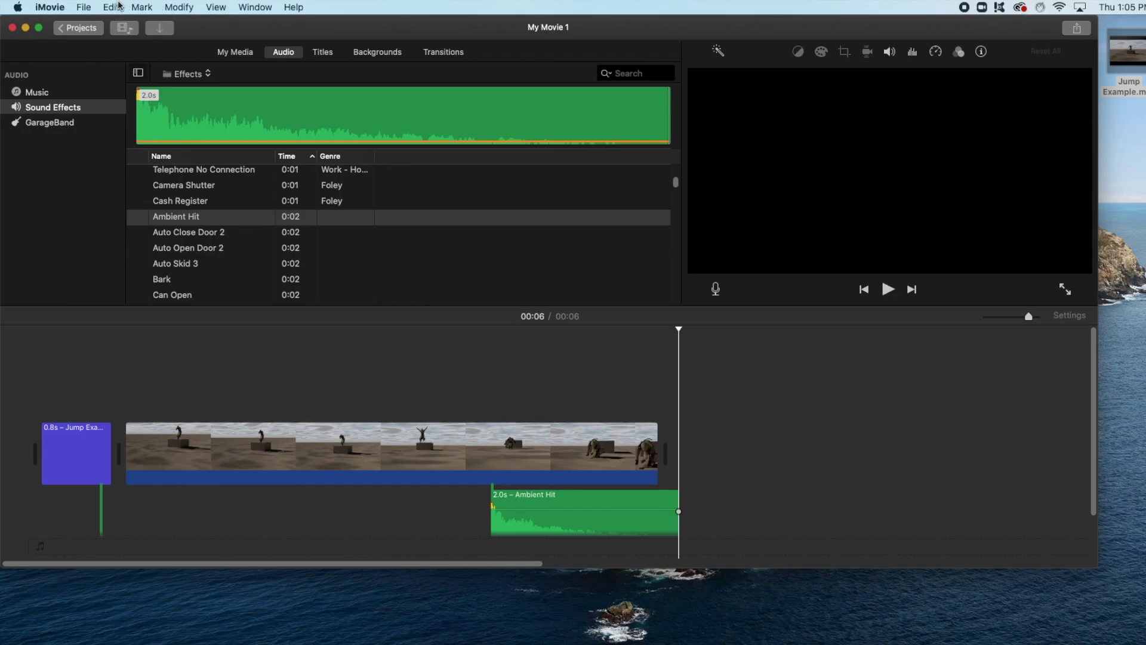
Export the movie as a file with Better Quality compression, save it as Jump Example on the Desktop and open the exported video in QuickTime Player
left_click(83, 7)
mouse_move(96, 209)
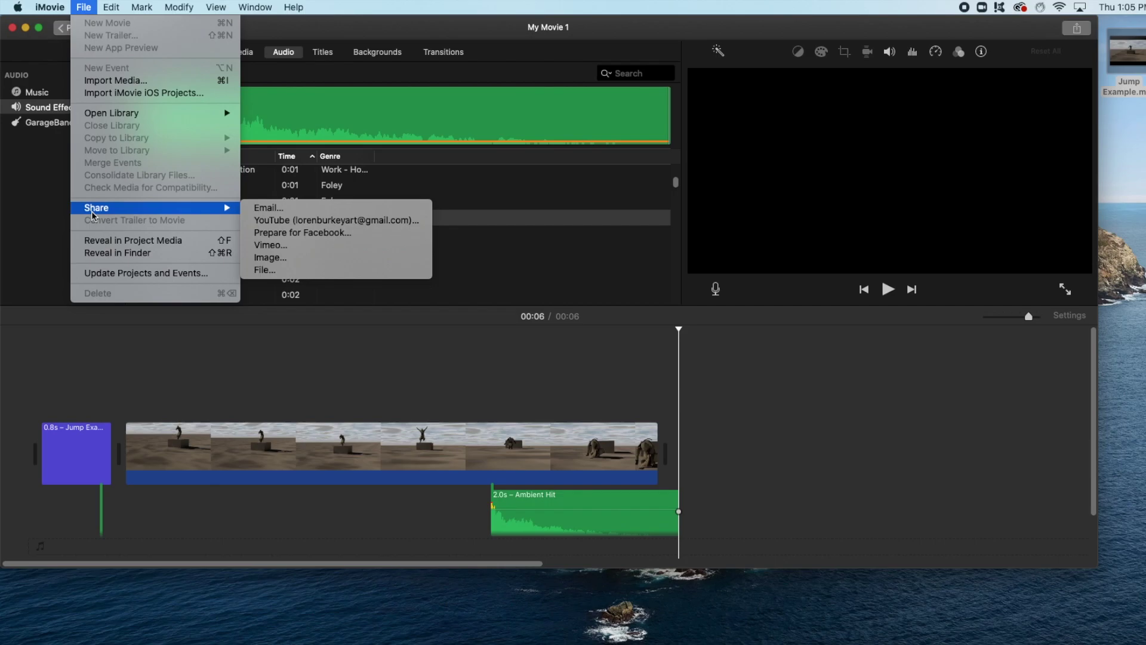
left_click(259, 271)
left_click(716, 276)
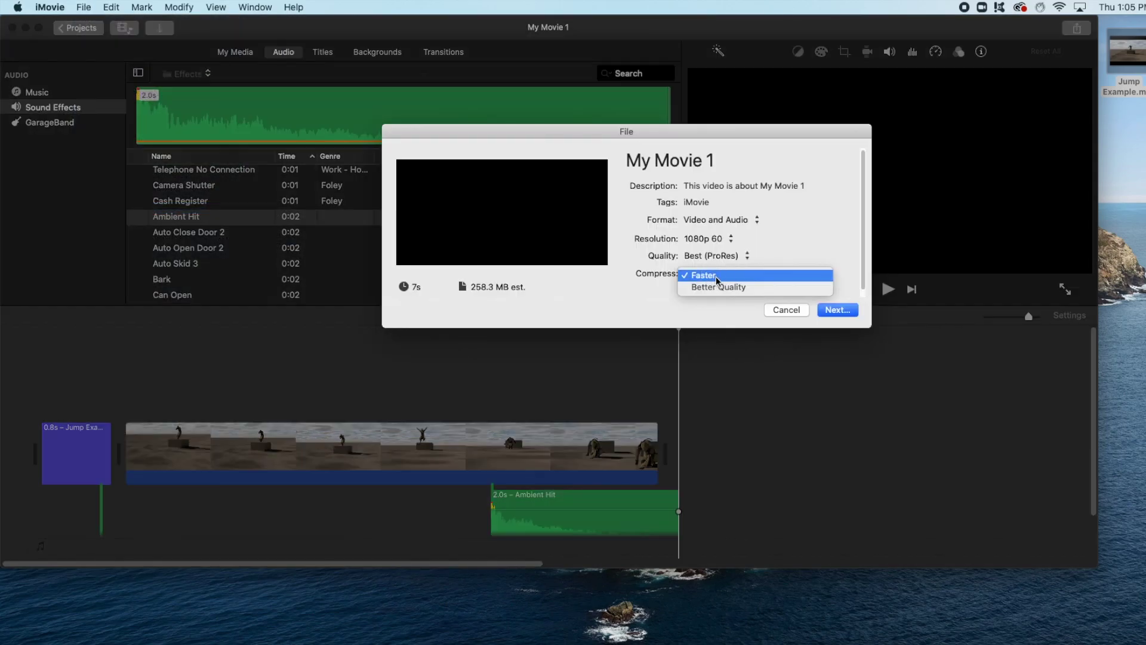
left_click(715, 285)
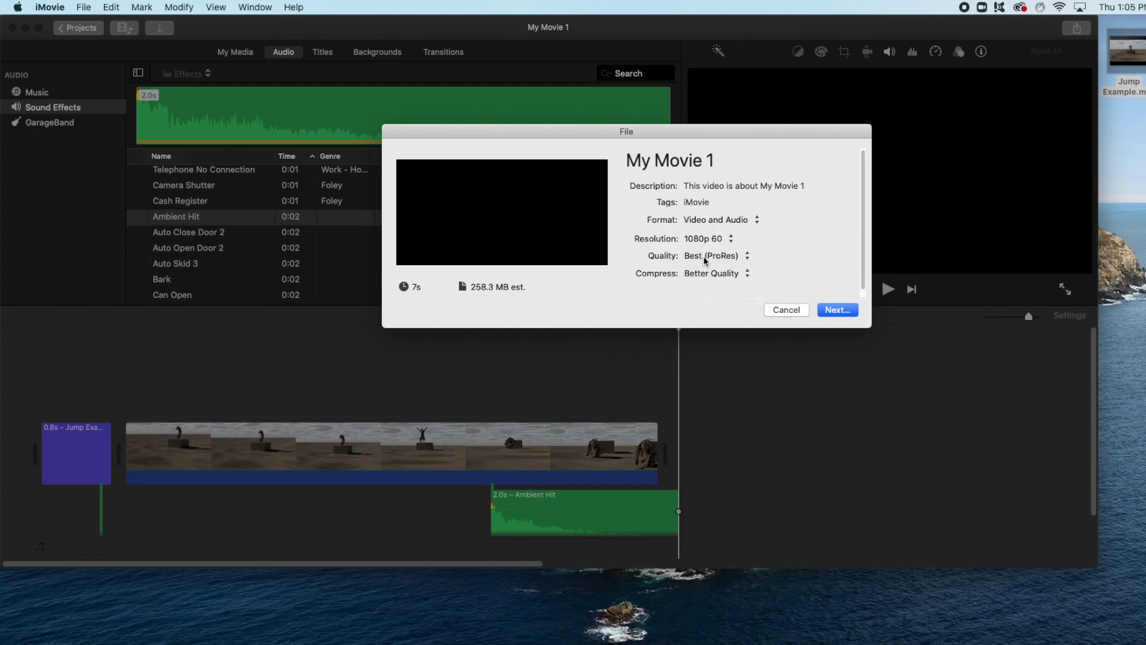
left_click(838, 310)
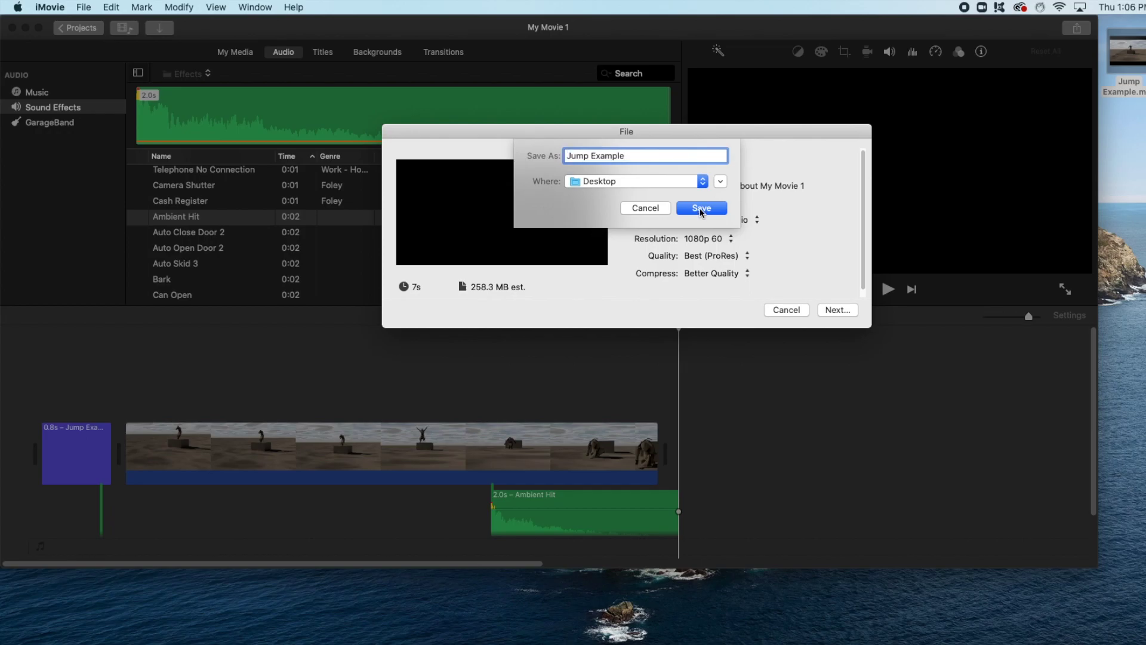
left_click(701, 209)
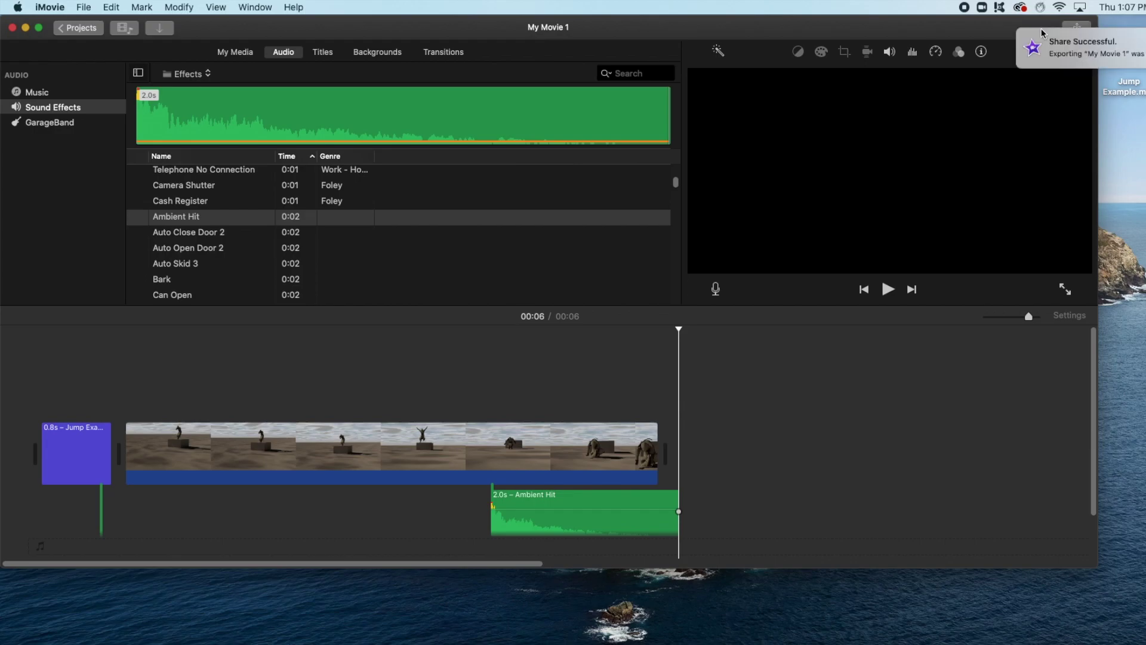
left_click(1045, 35)
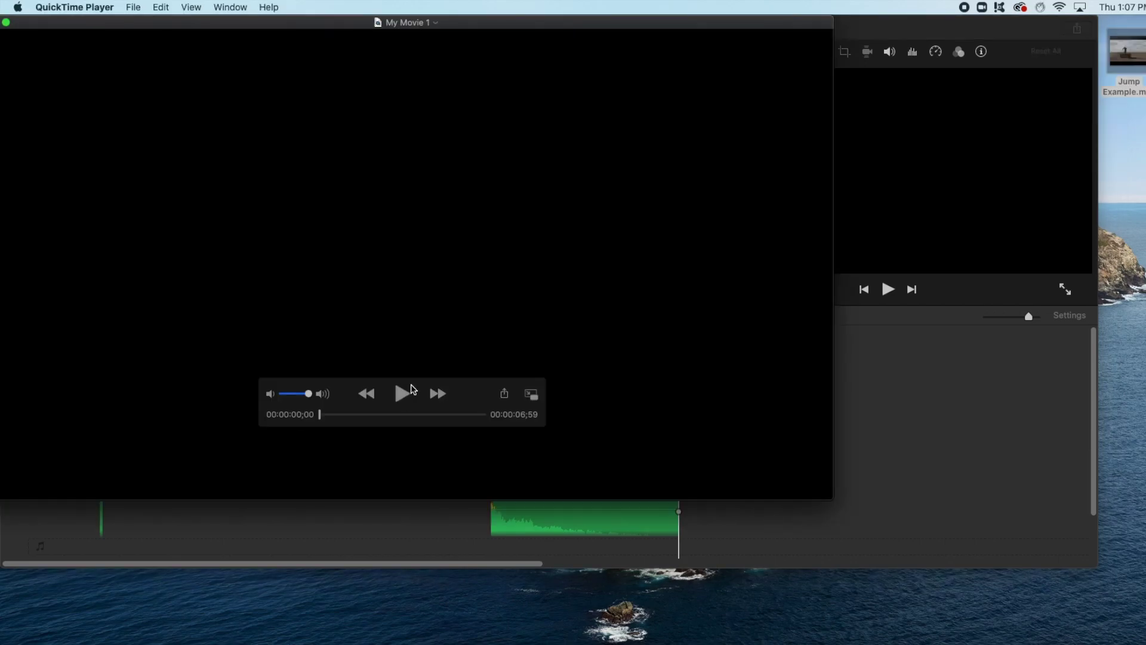